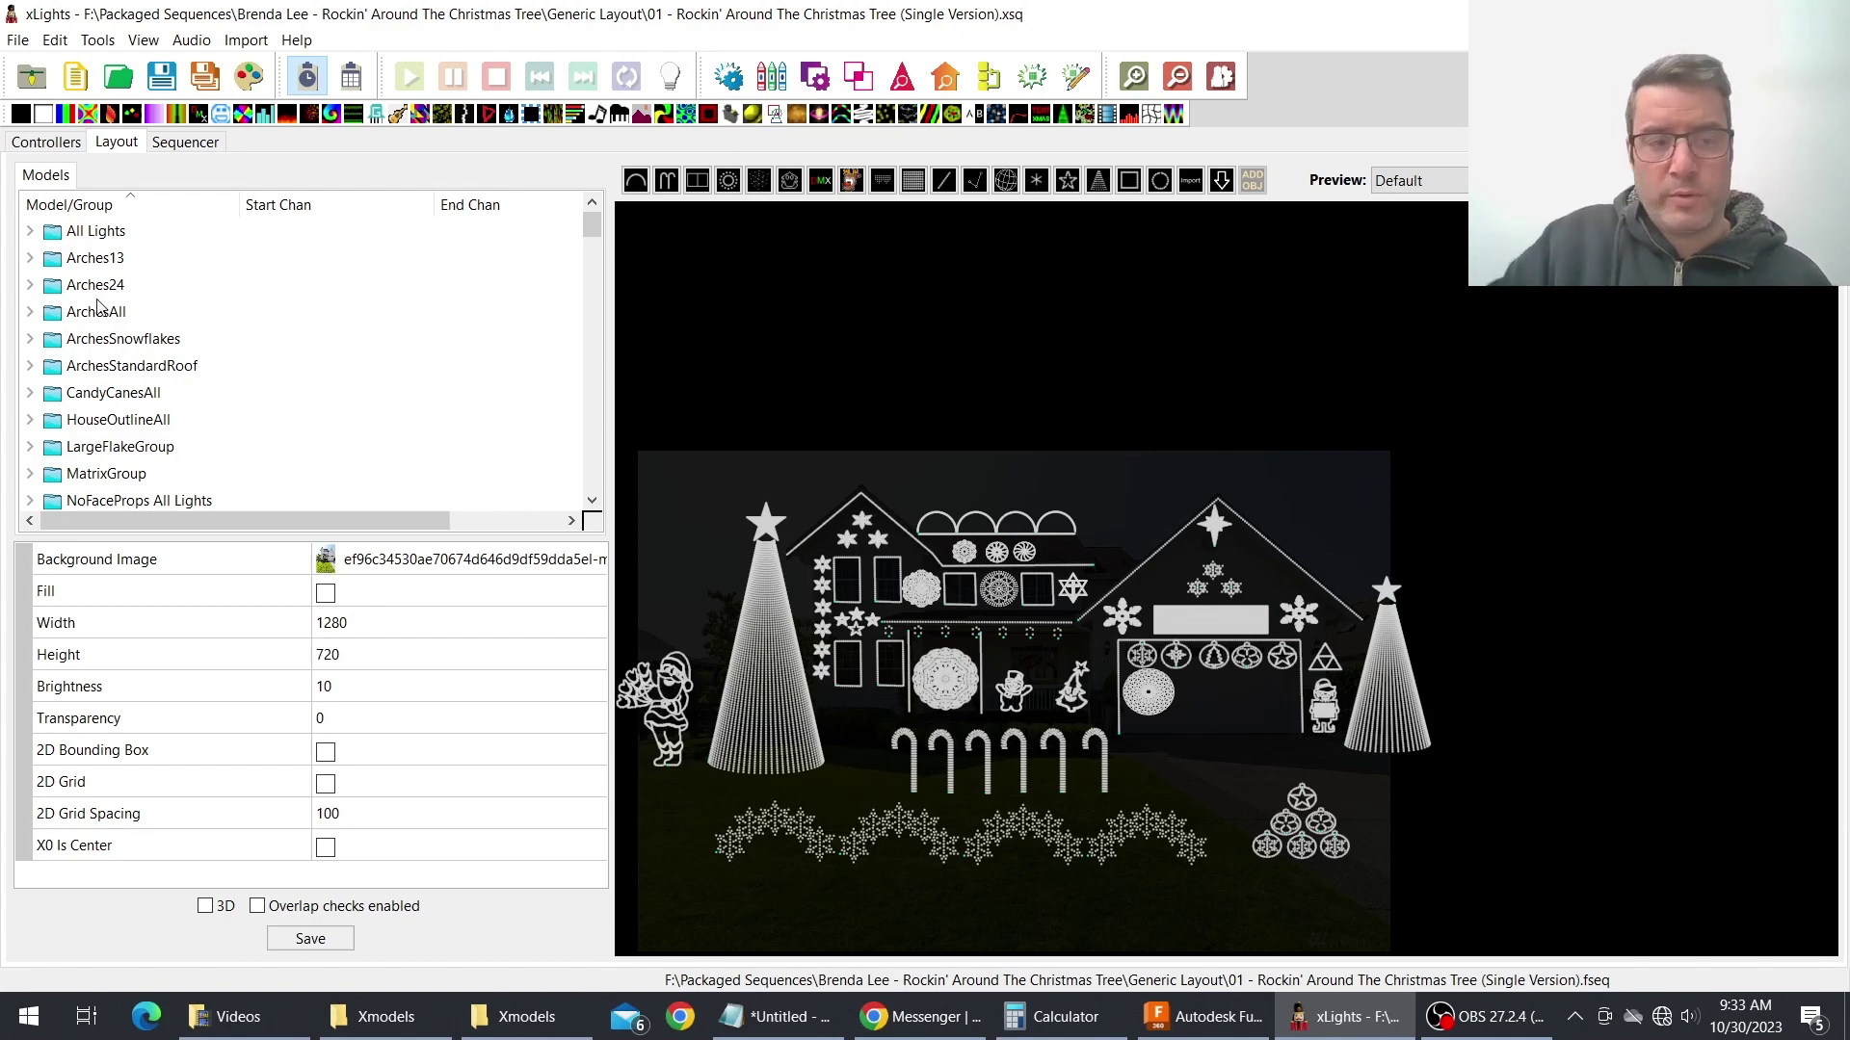
# - Step through the model groups from All Lights, Arches13 and LargeFlakeGroup down to SpinnersAll, viewing each in the preview
pyautogui.click(107, 235)
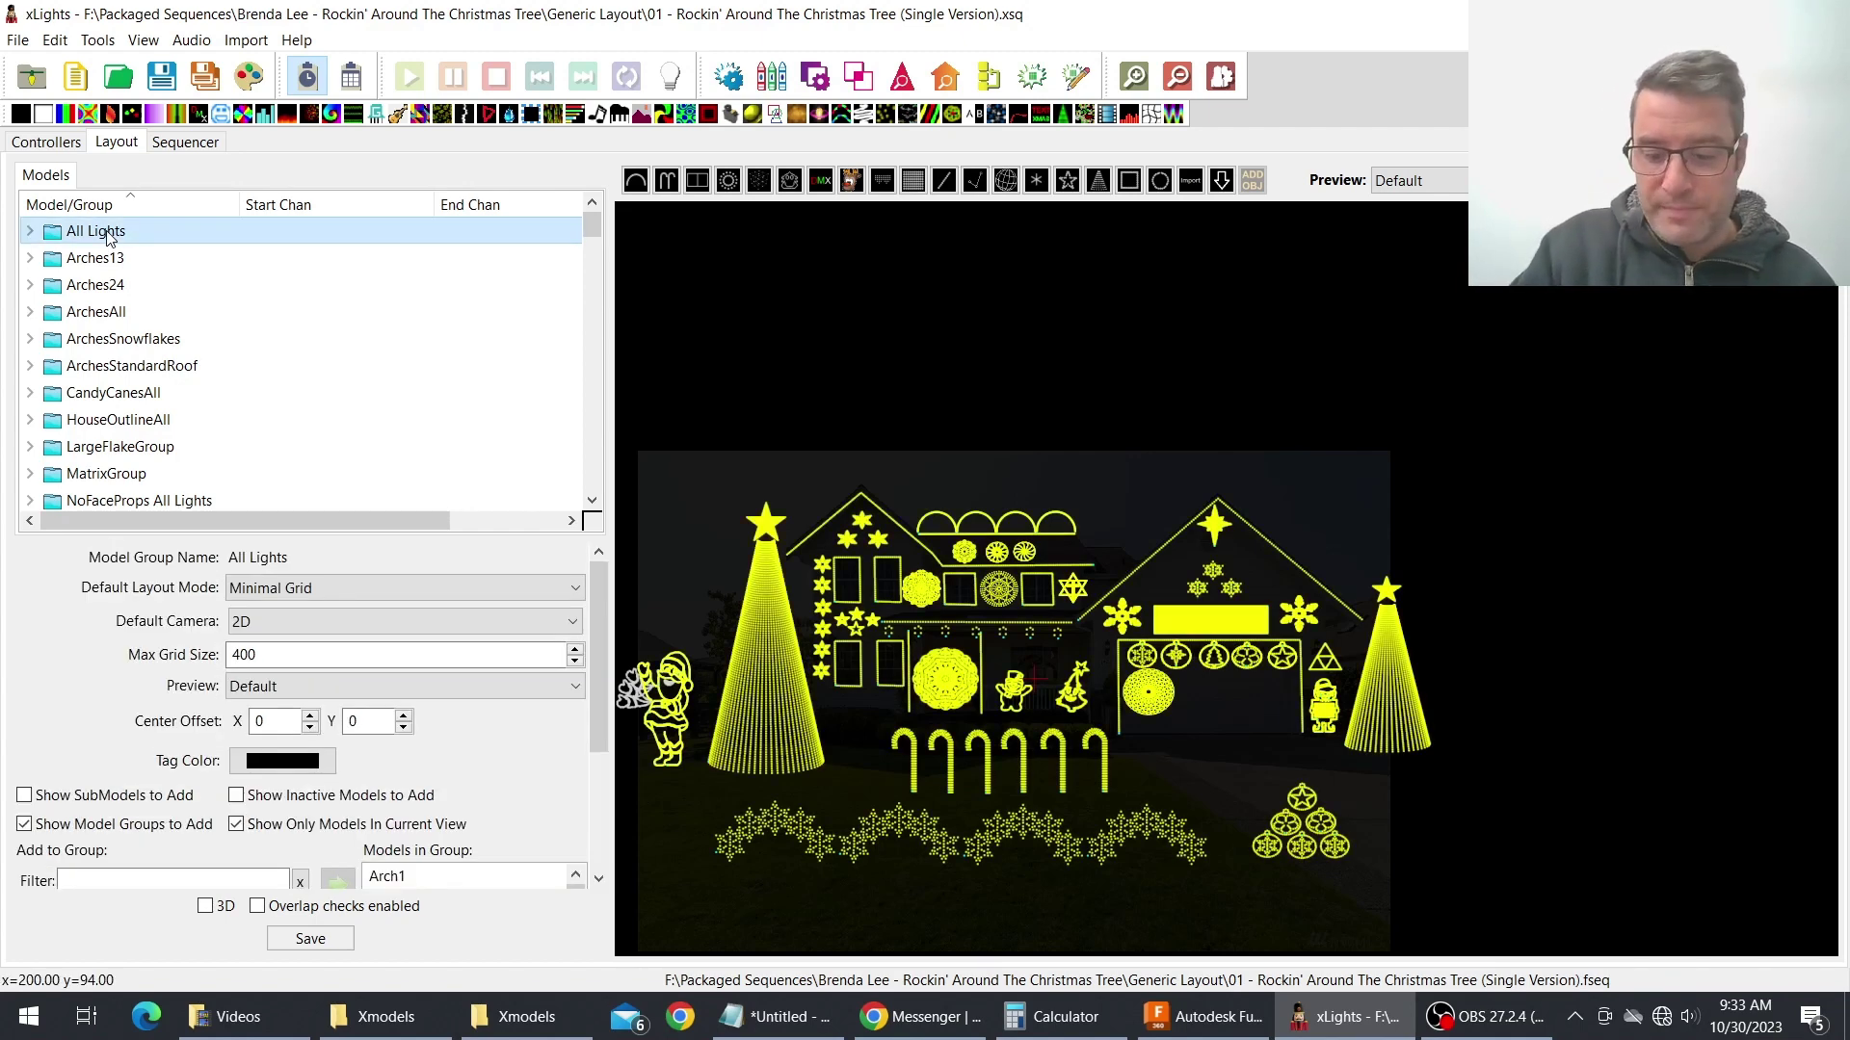
pyautogui.press('Down')
pyautogui.press('Down')
pyautogui.press('Down')
pyautogui.press('Down')
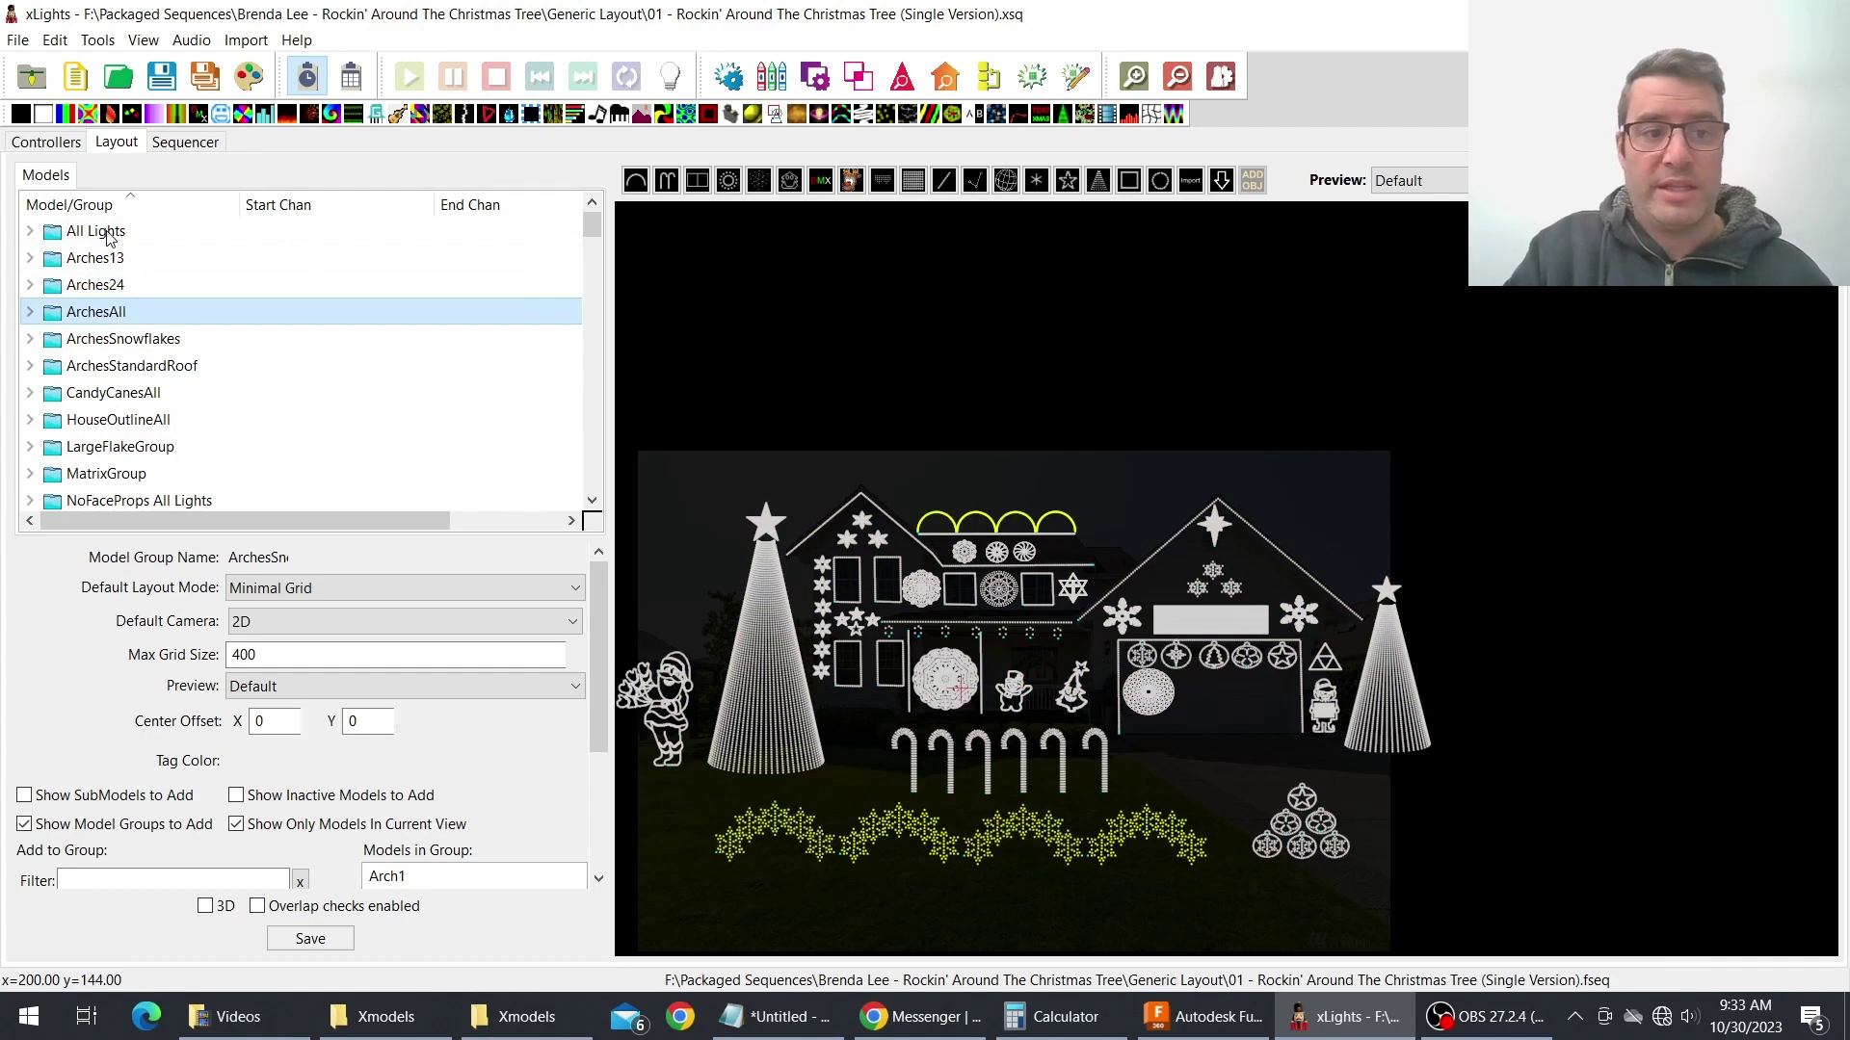
pyautogui.press('Down')
pyautogui.press('Down')
pyautogui.press('Down')
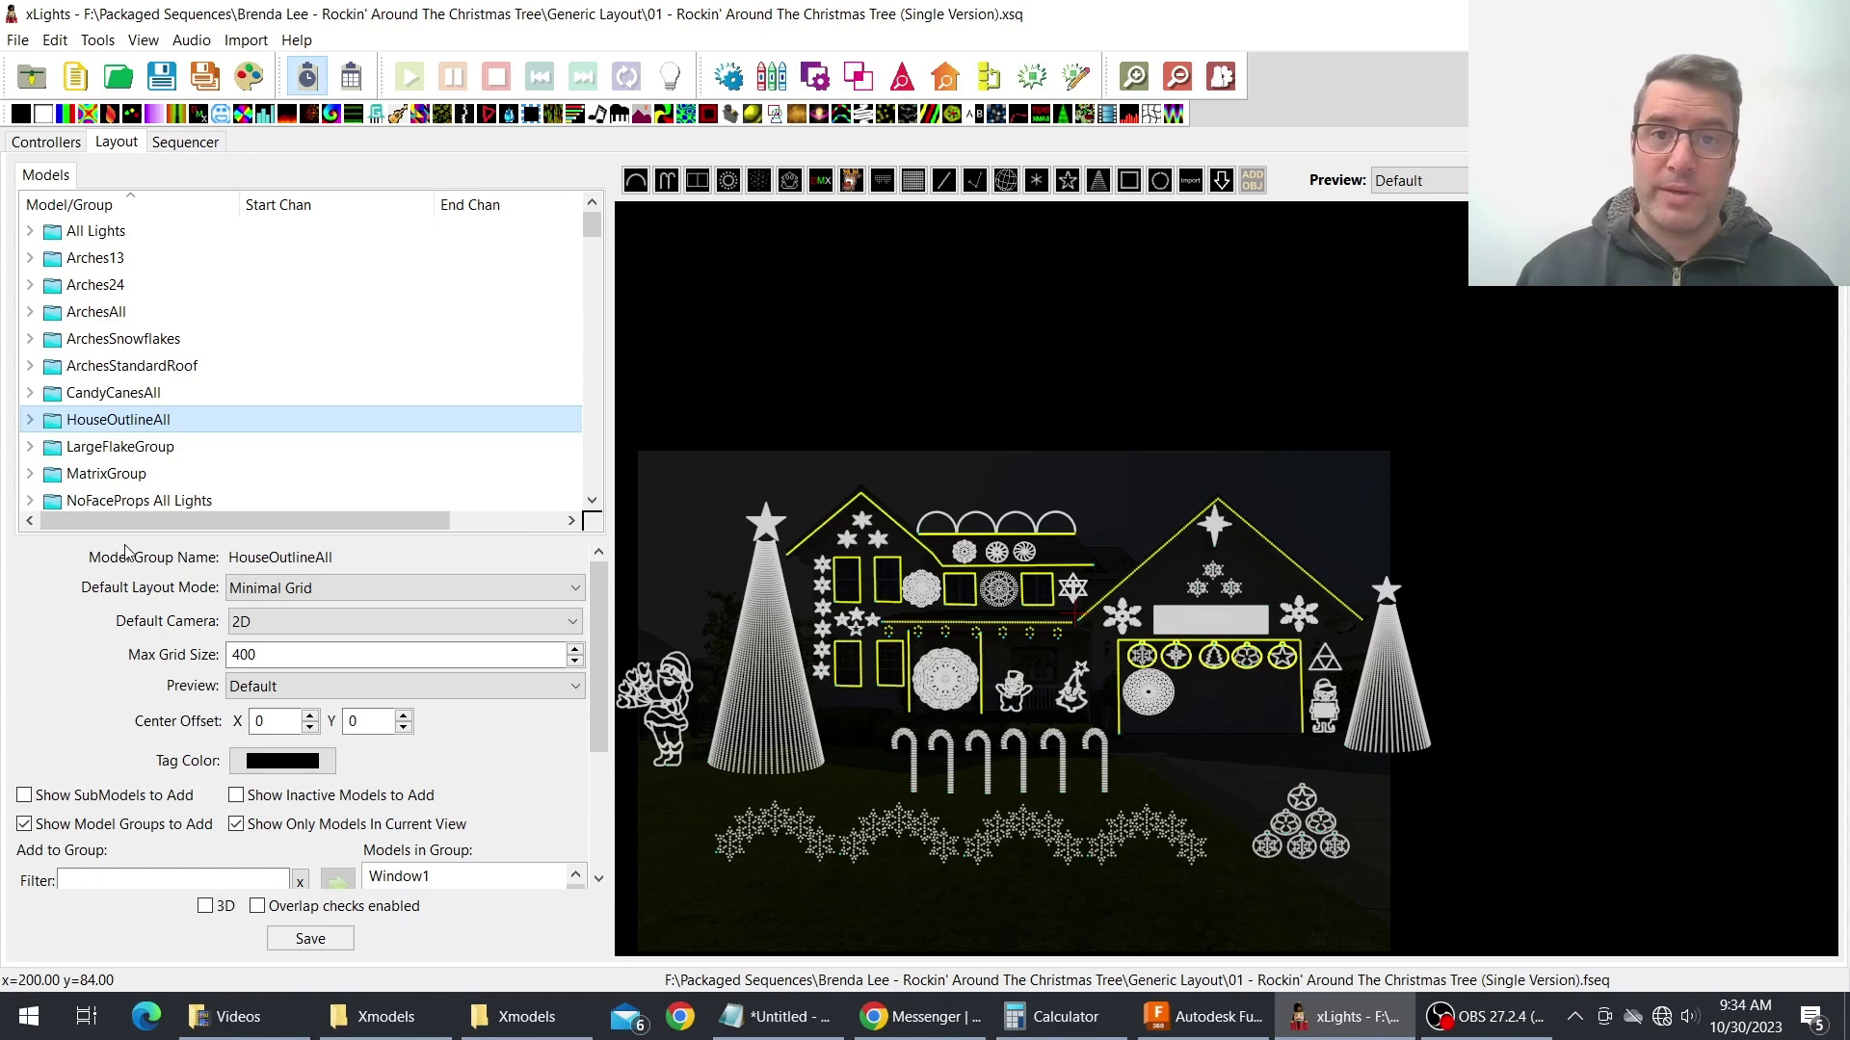
pyautogui.click(191, 448)
pyautogui.press('Down')
pyautogui.press('Down')
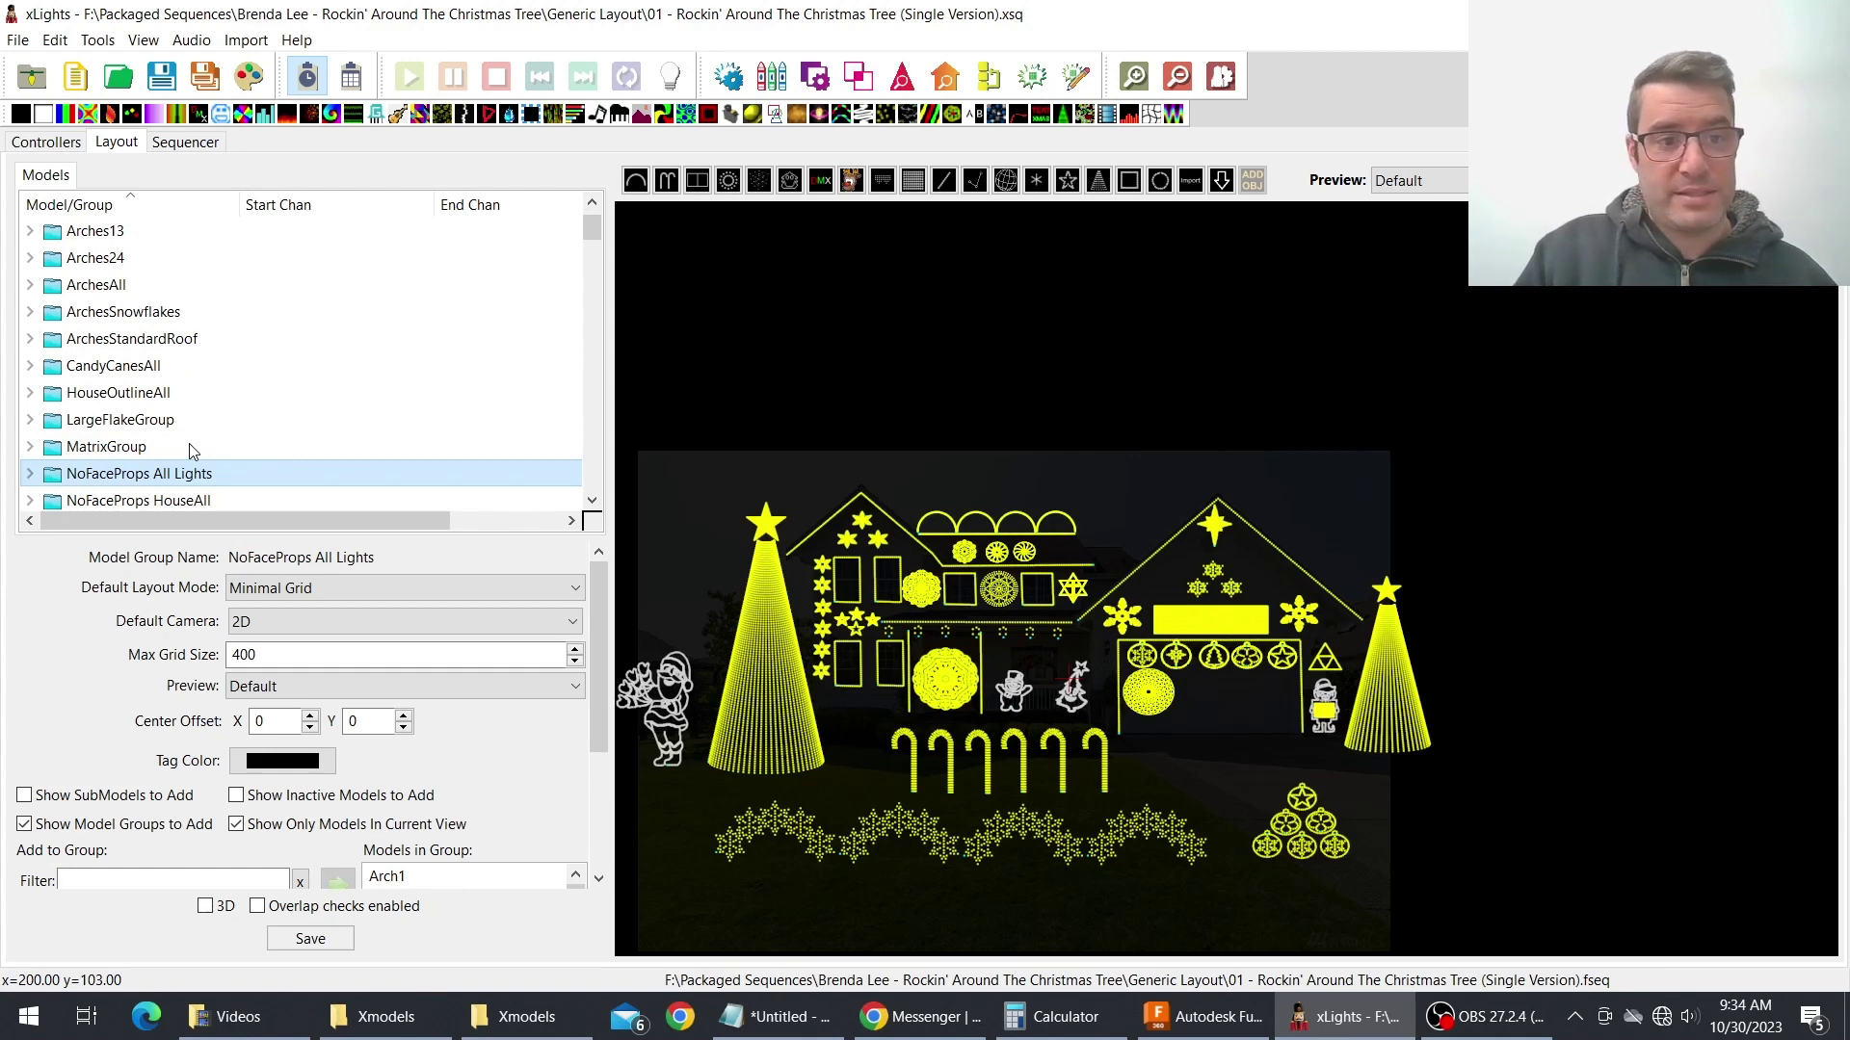
pyautogui.press('Down')
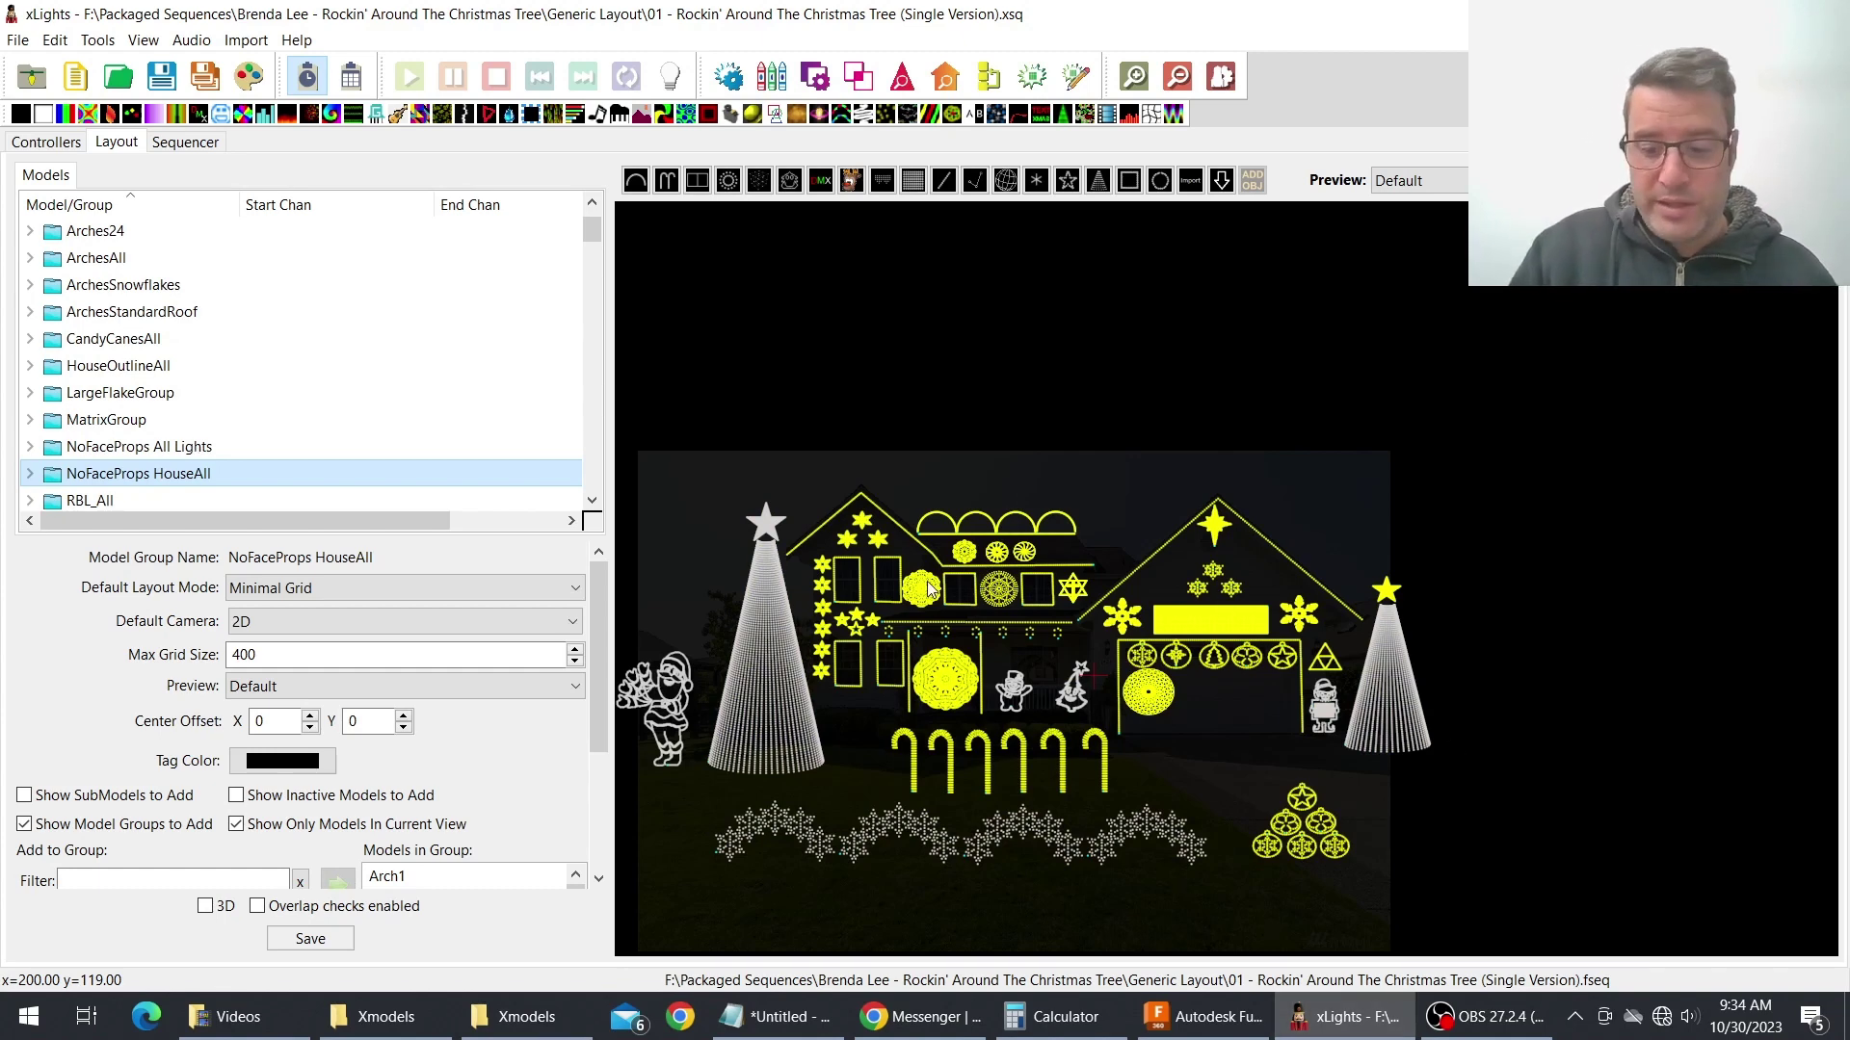
pyautogui.press('Down')
pyautogui.press('Down')
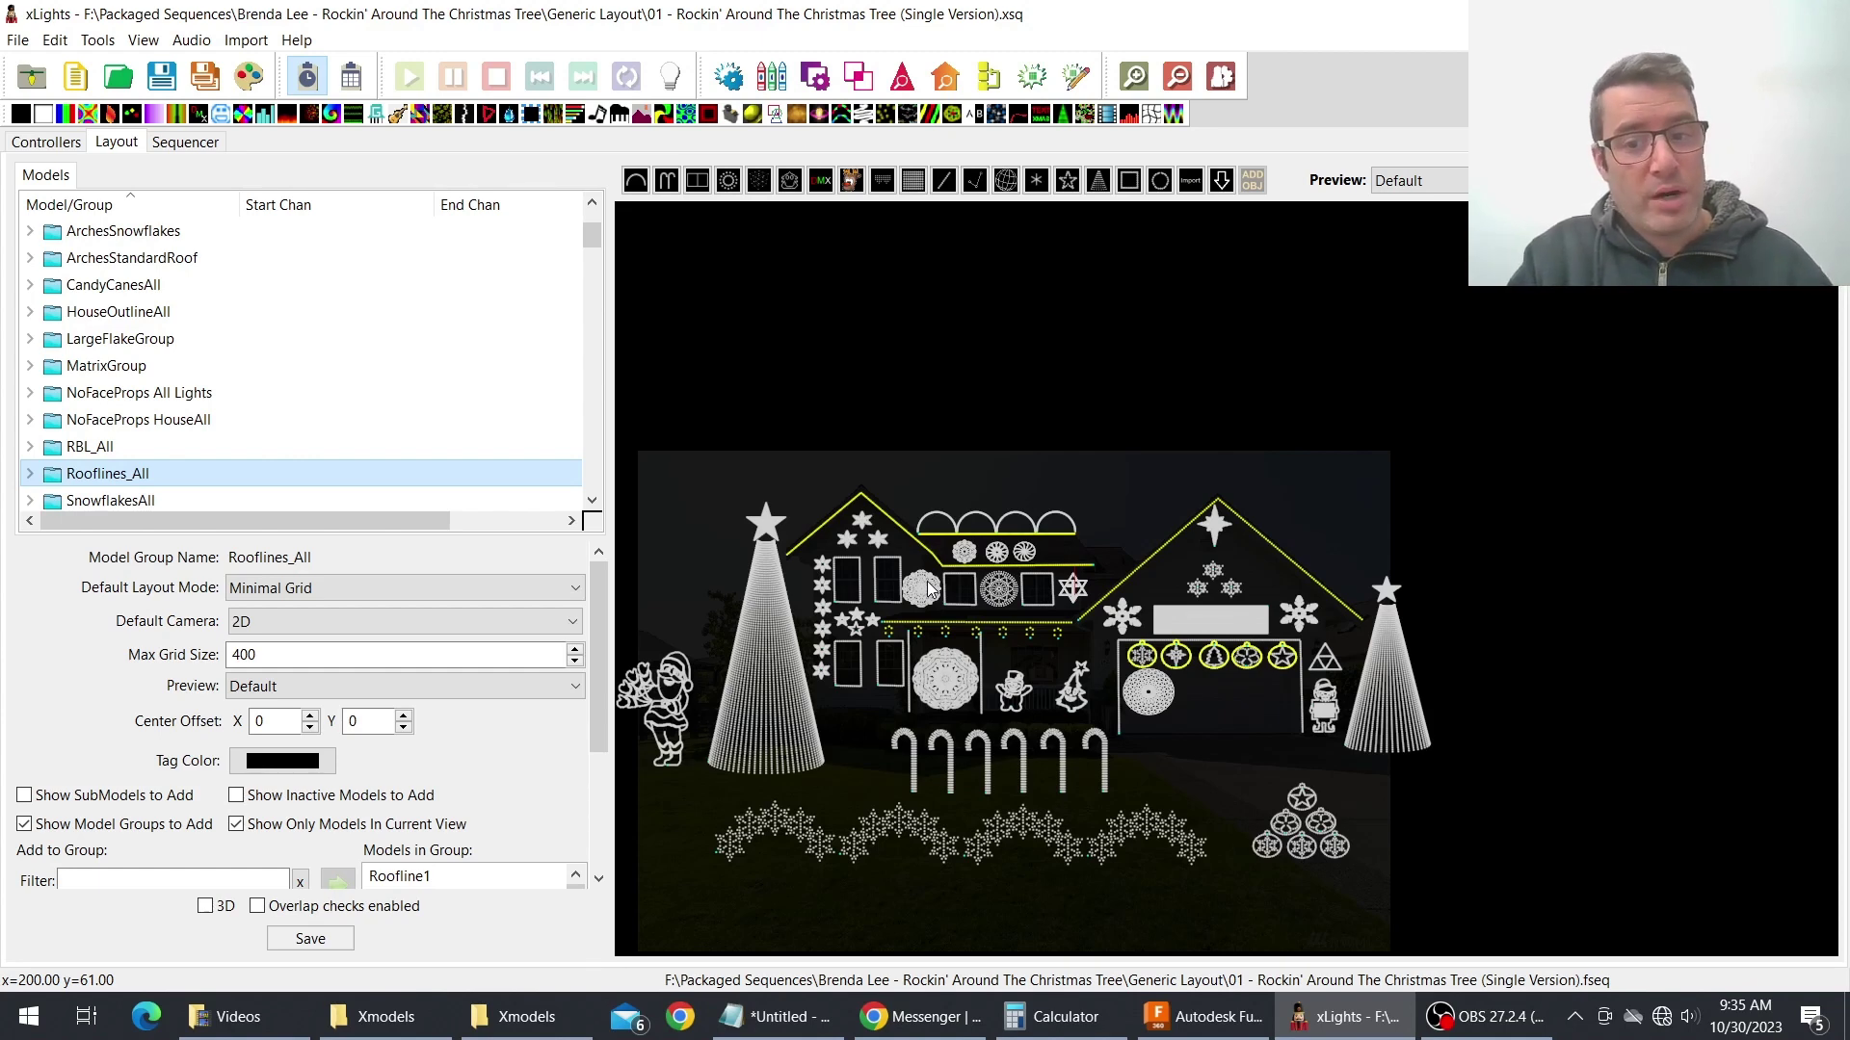
pyautogui.press('Down')
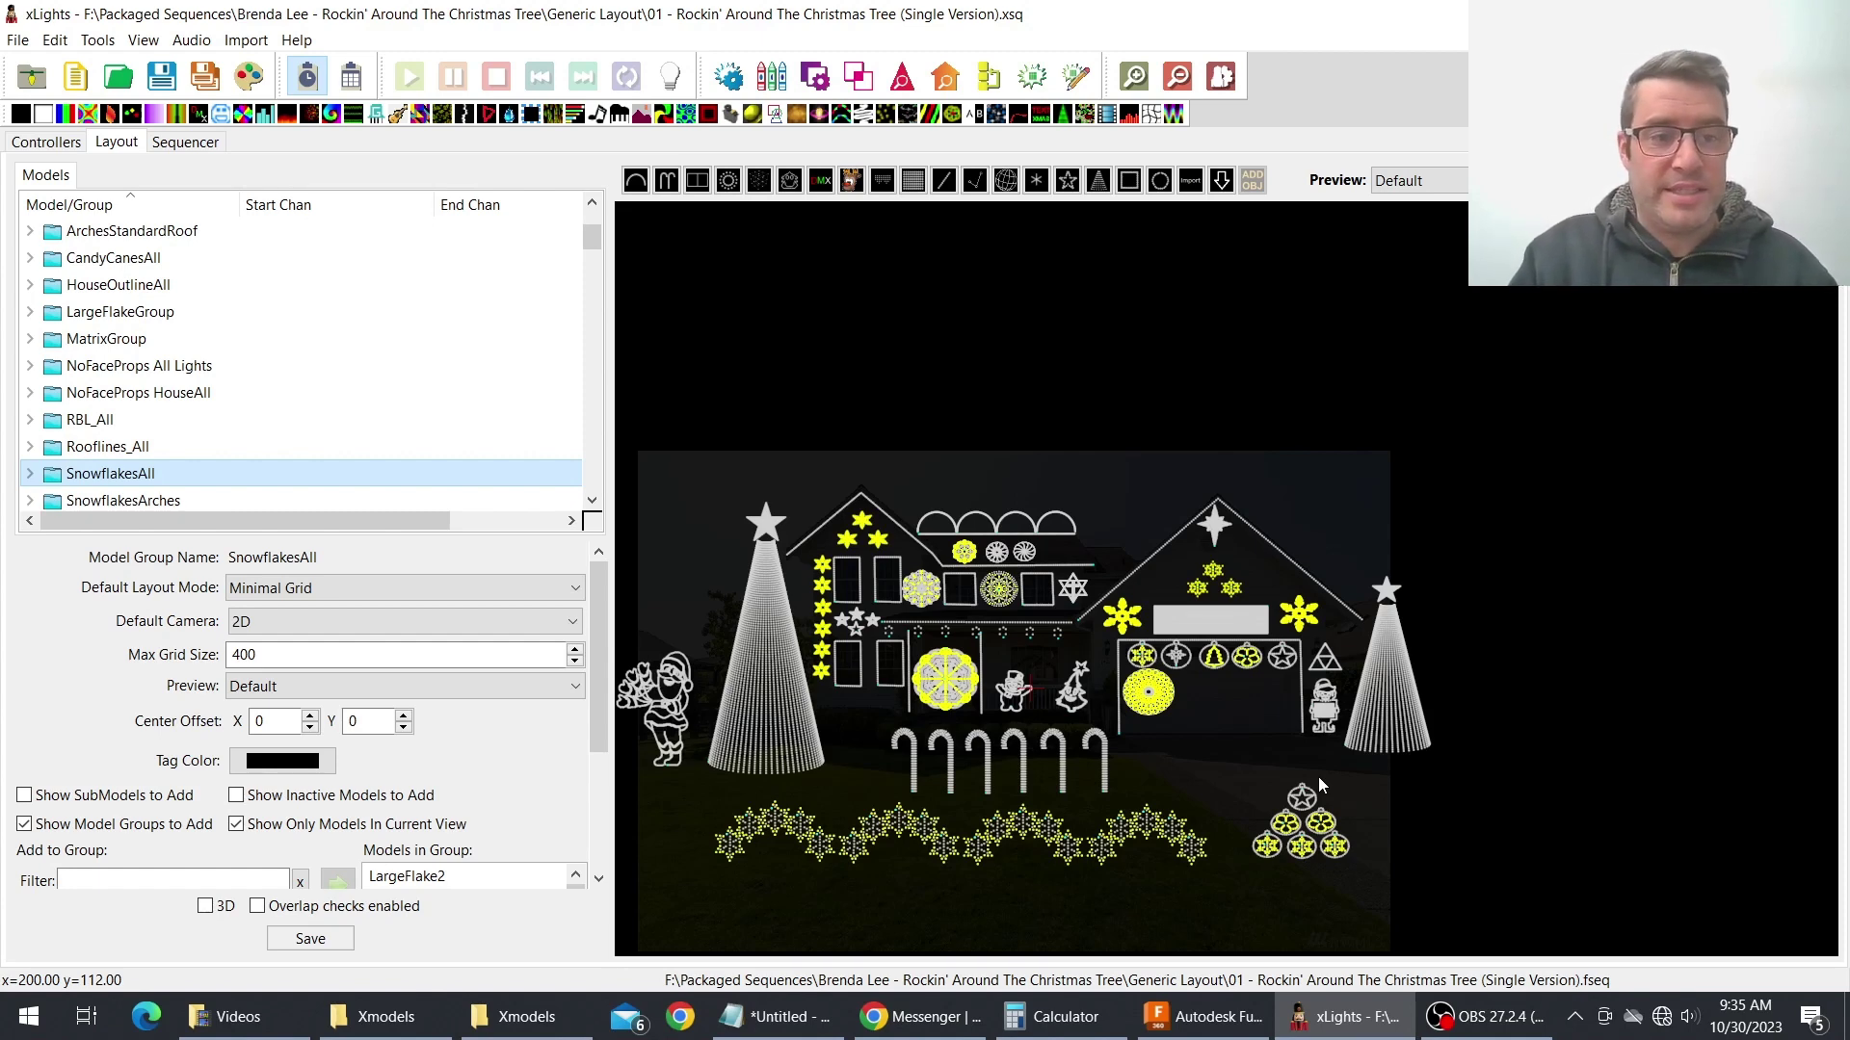
pyautogui.press('Down')
pyautogui.press('Down')
pyautogui.press('Down')
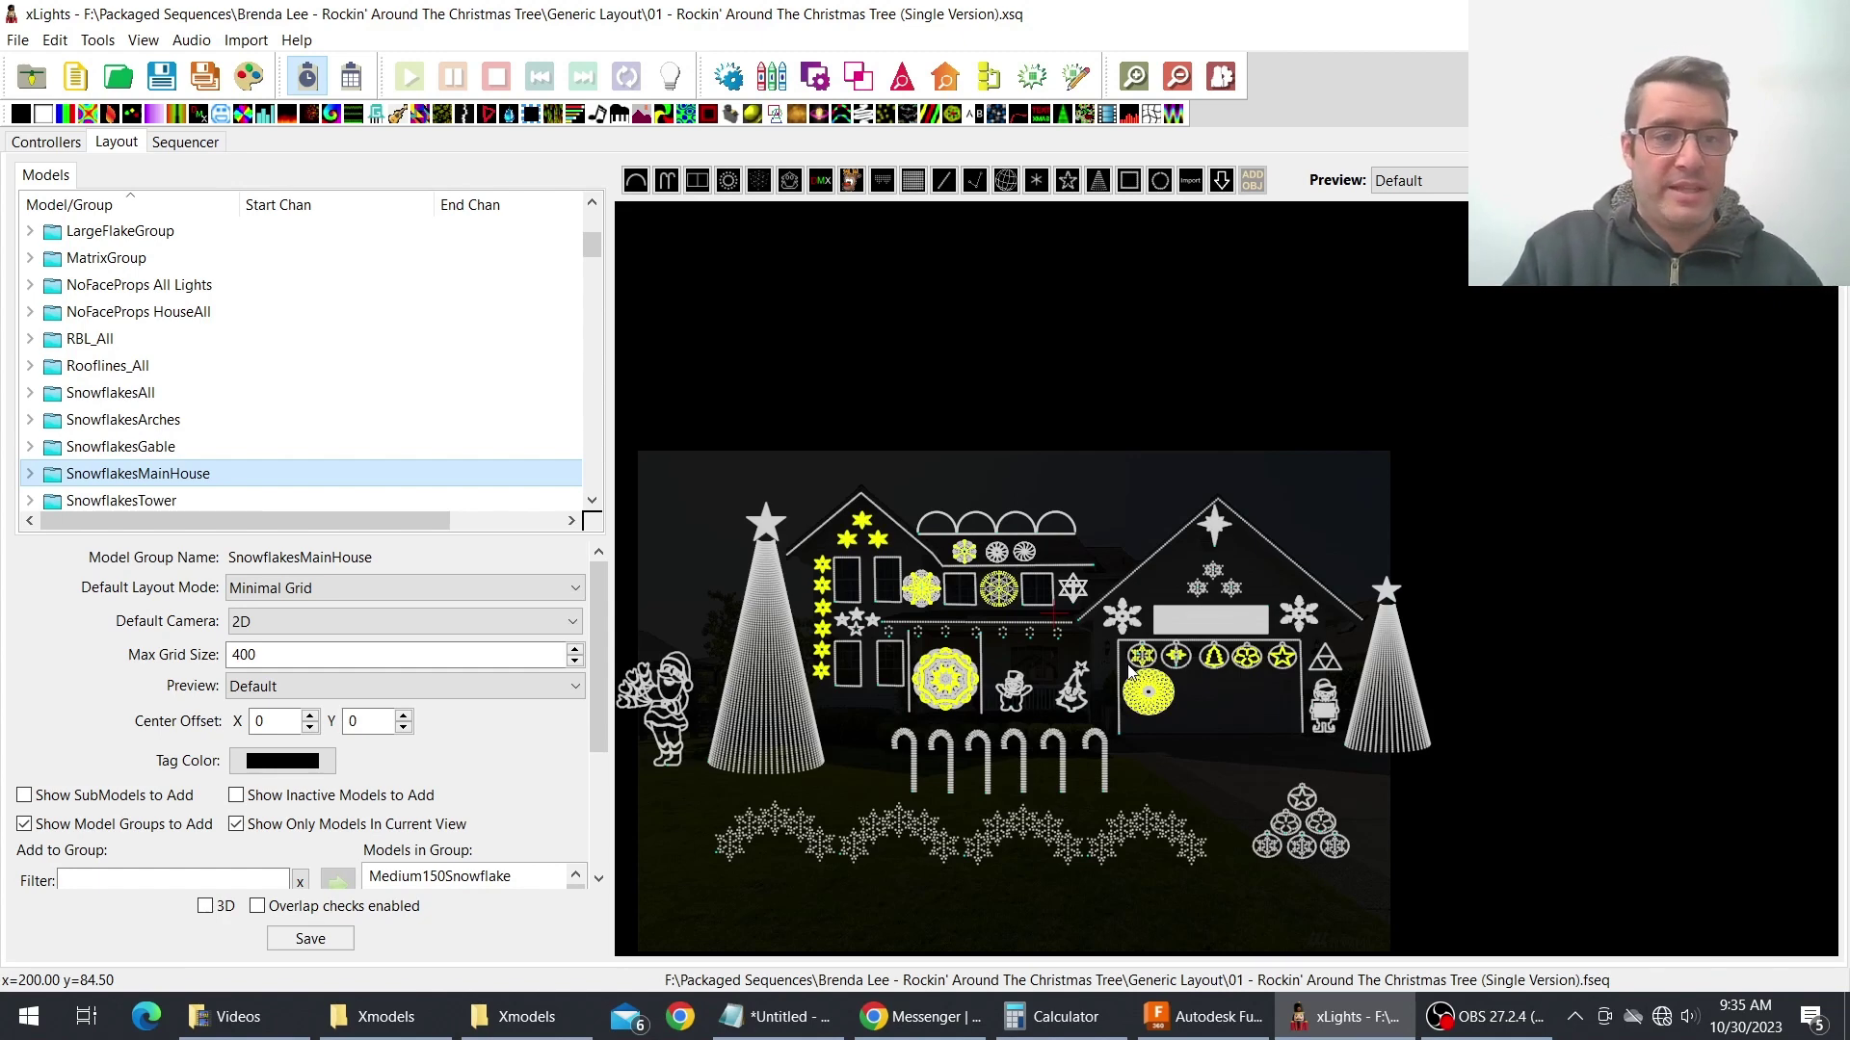
pyautogui.press('Down')
pyautogui.press('Down')
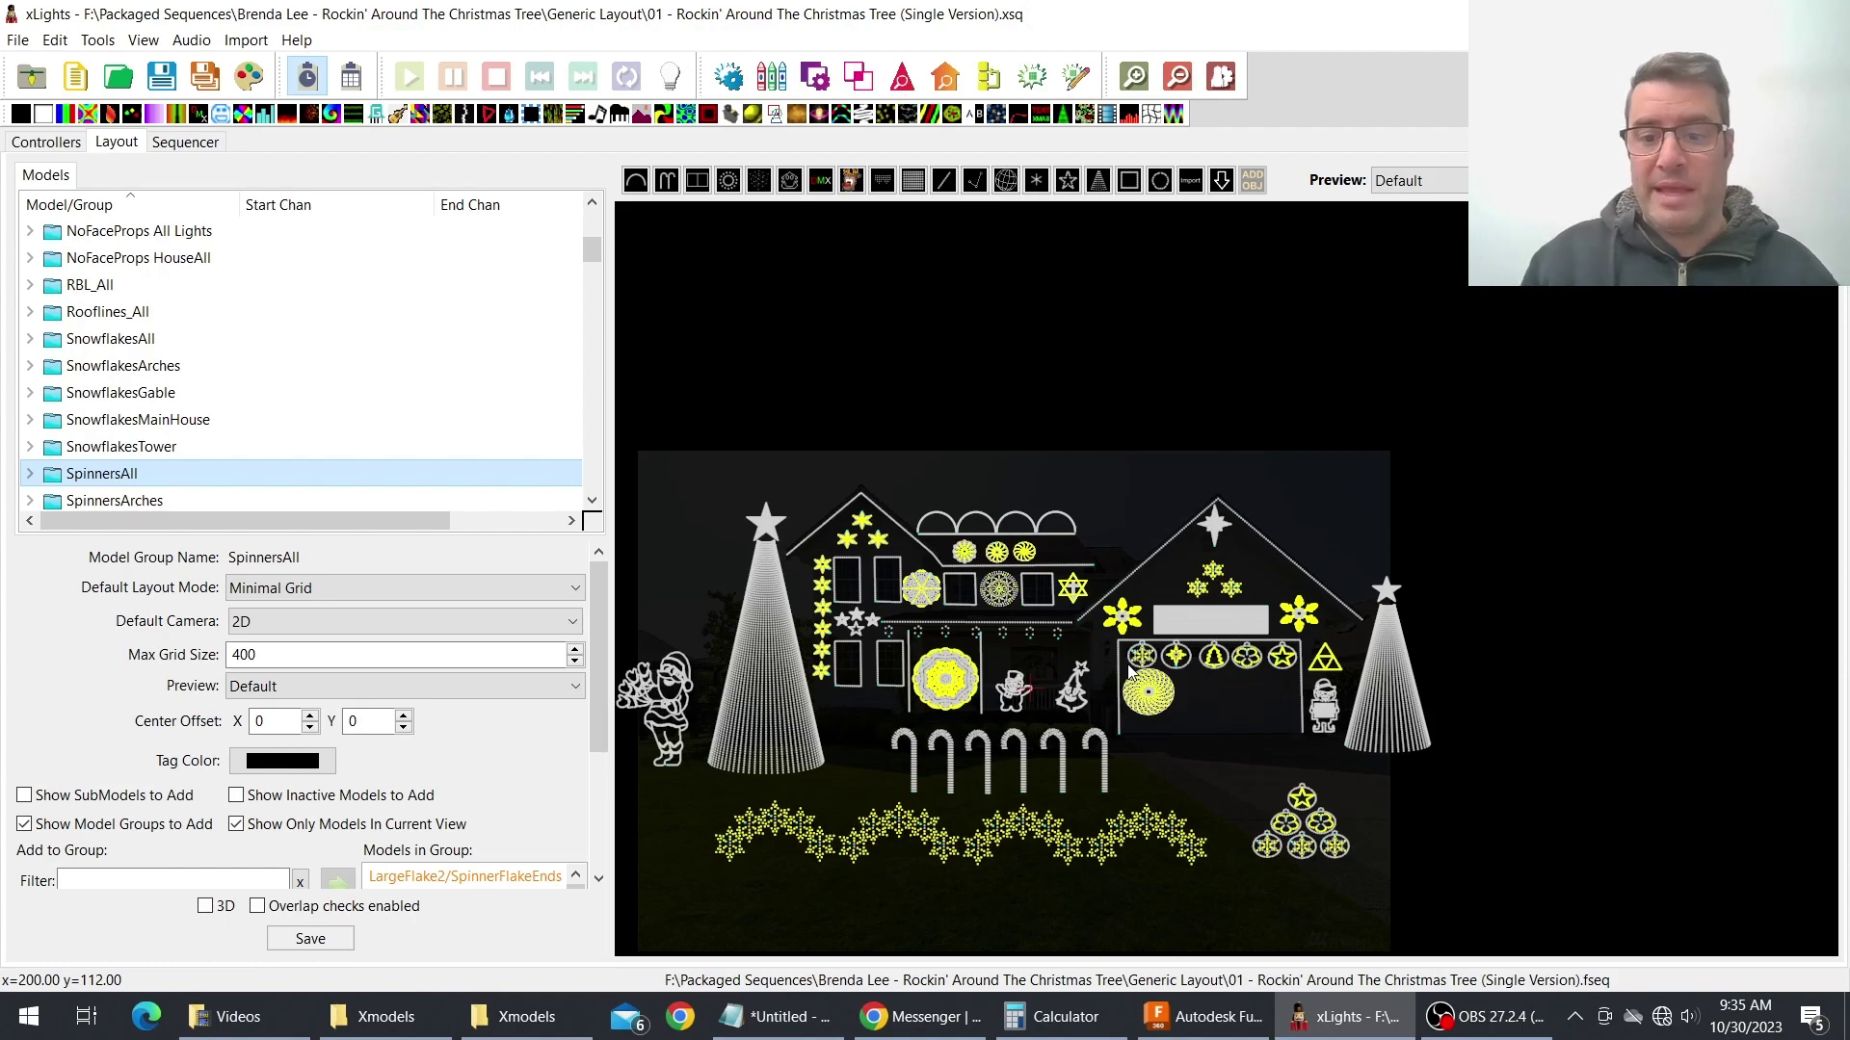
# - Zoom the house preview in on the garage ornaments and back out
pyautogui.scroll(5, 1233, 684)
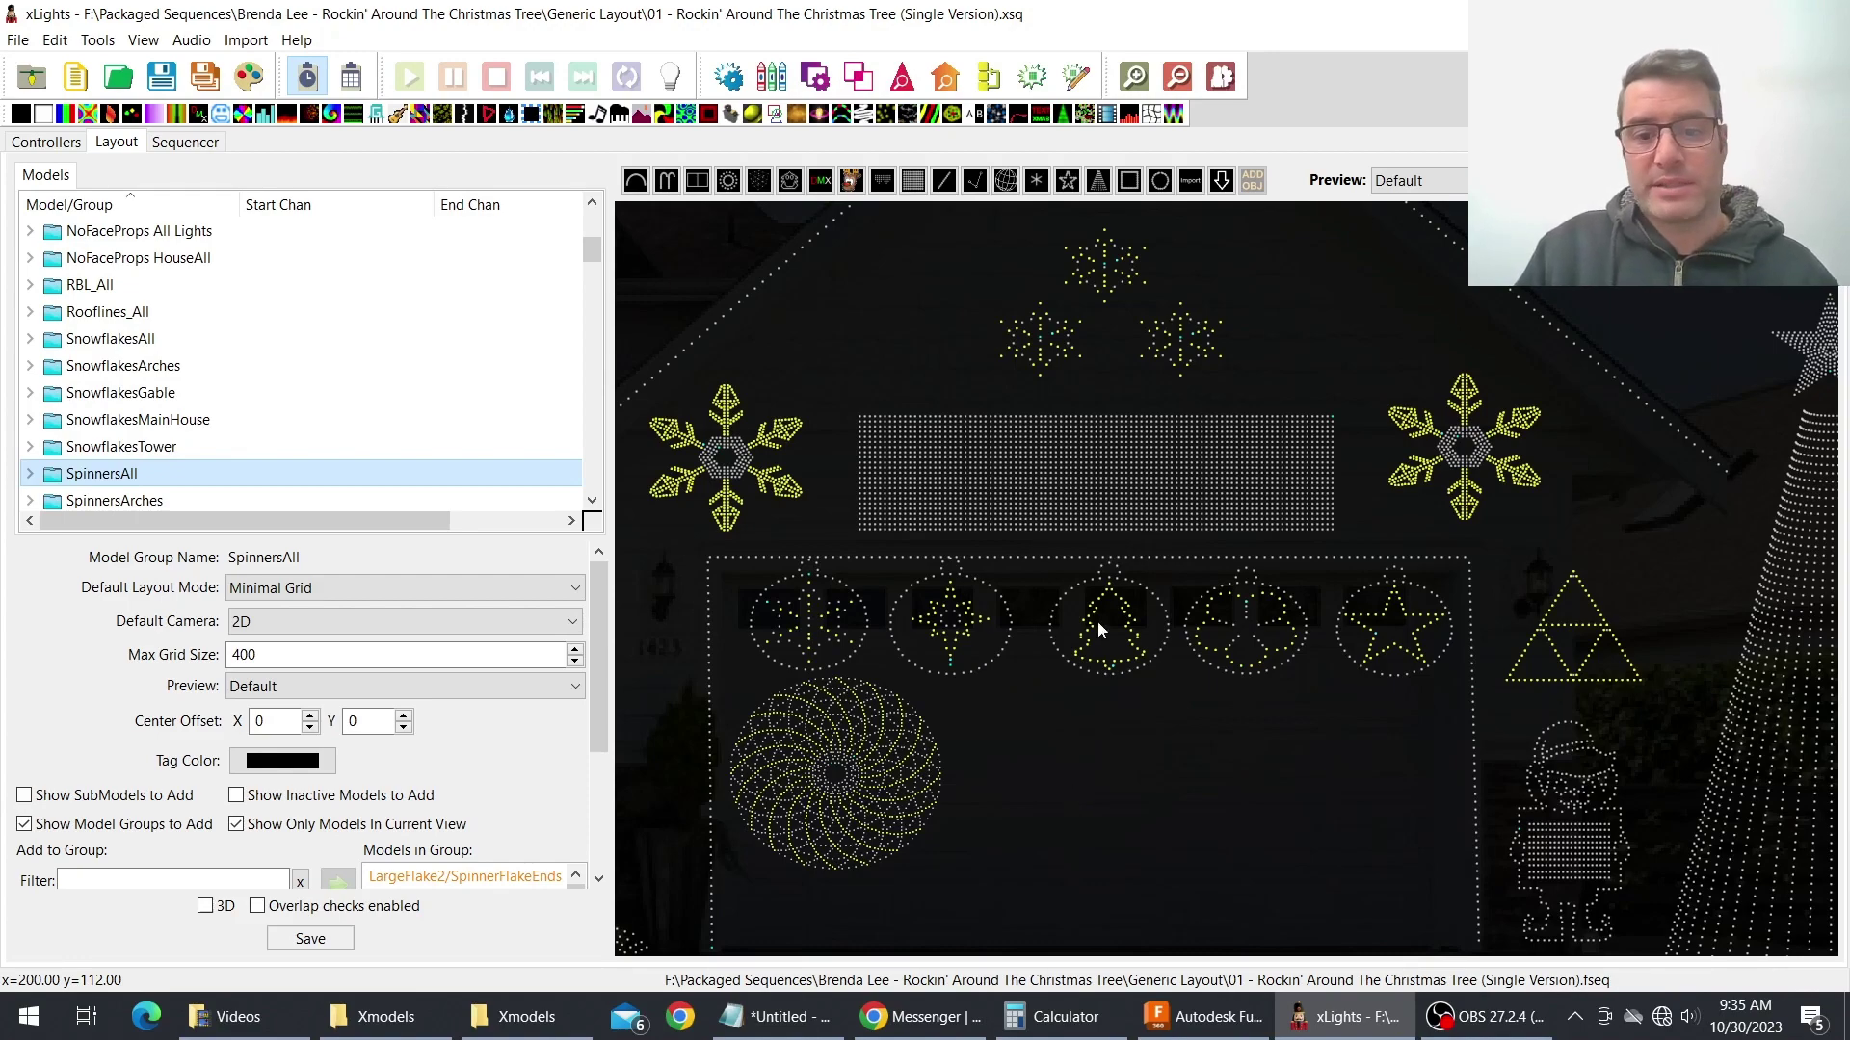
pyautogui.scroll(-10, 1204, 697)
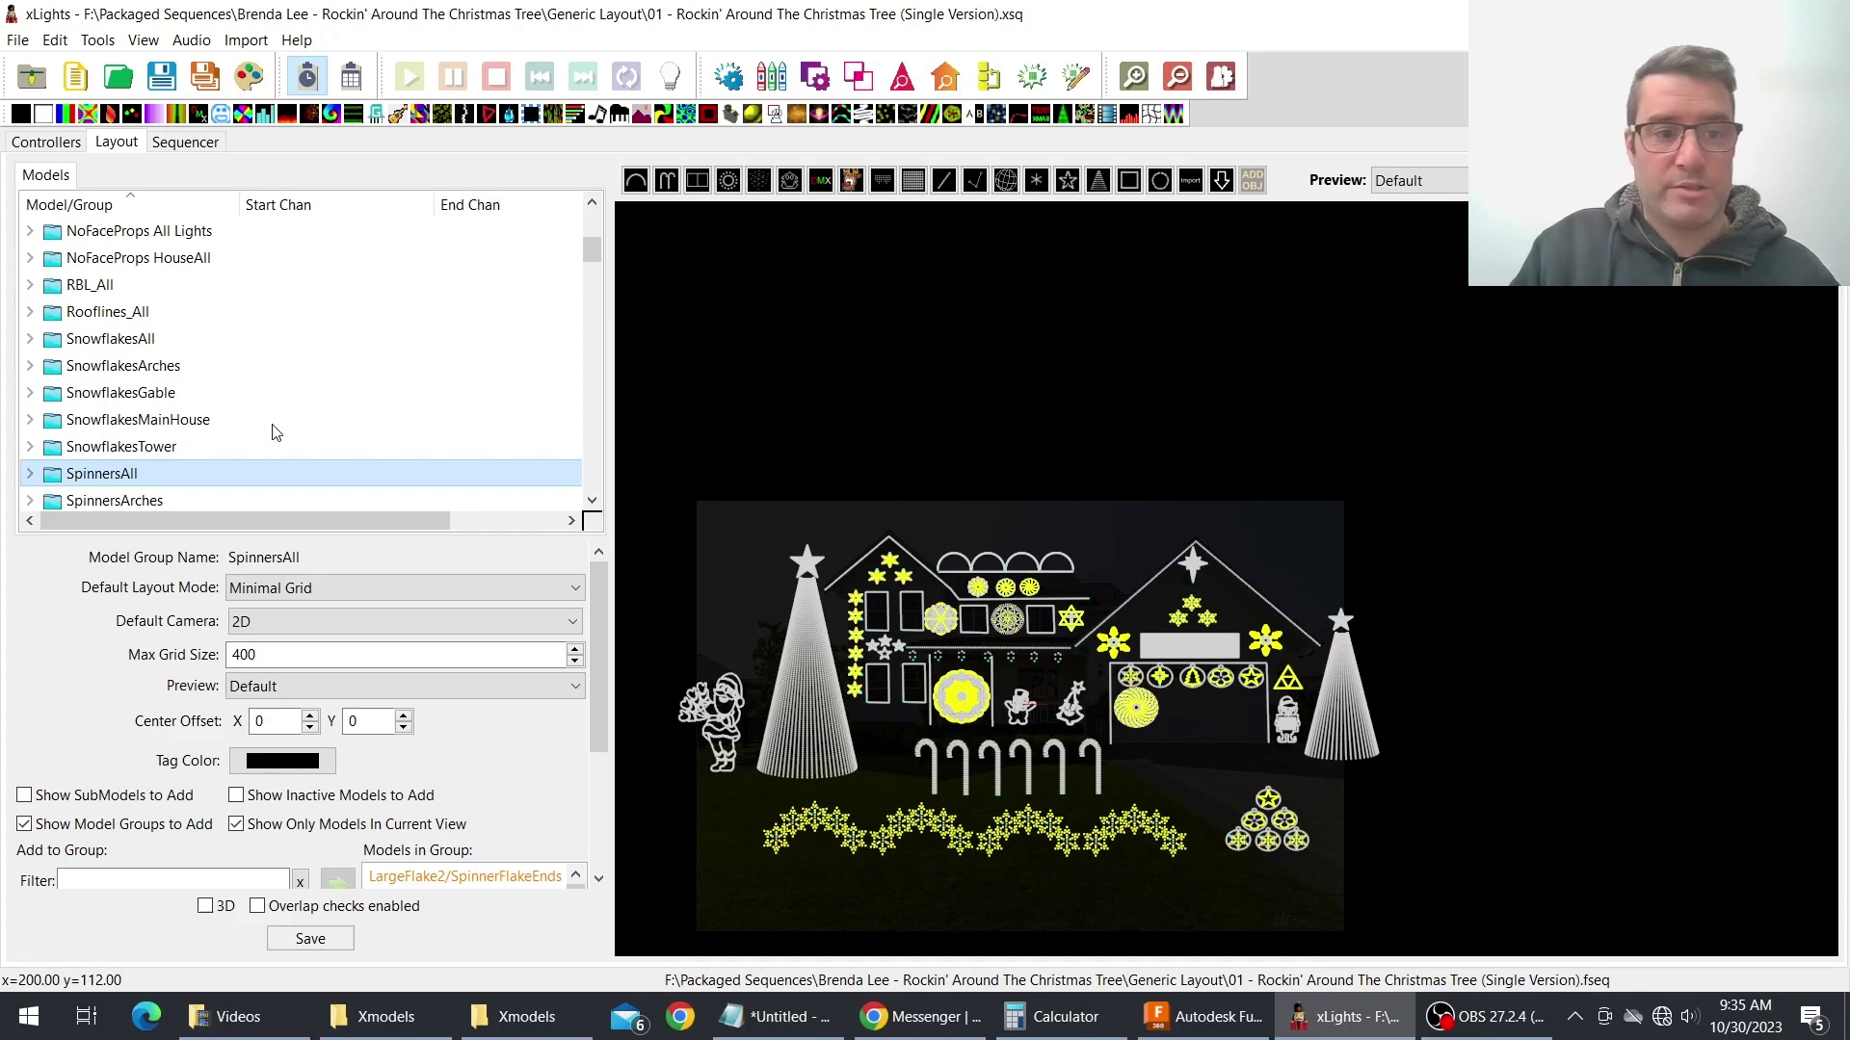
pyautogui.scroll(-1, 212, 434)
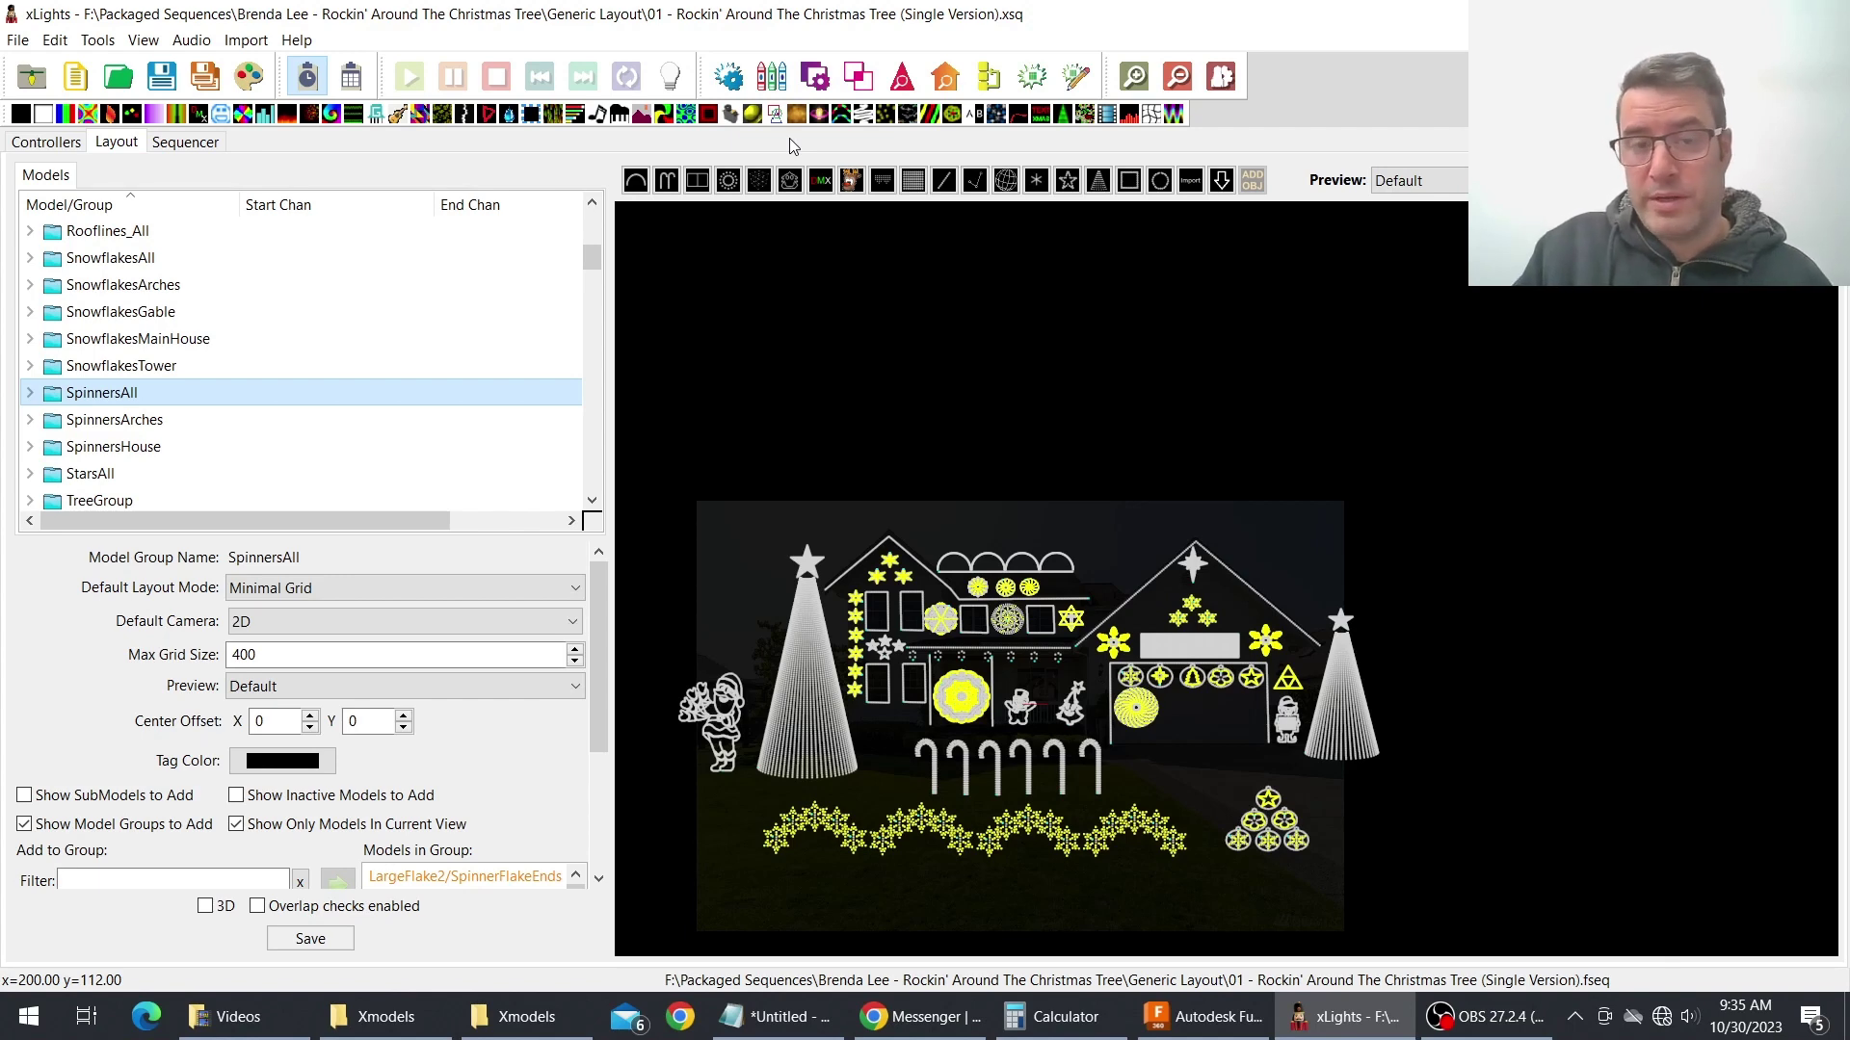
# - Highlight the SpinnersArches group, then SpinnersHouse, briefly peeking at StarsAll
pyautogui.click(113, 426)
pyautogui.press('Down')
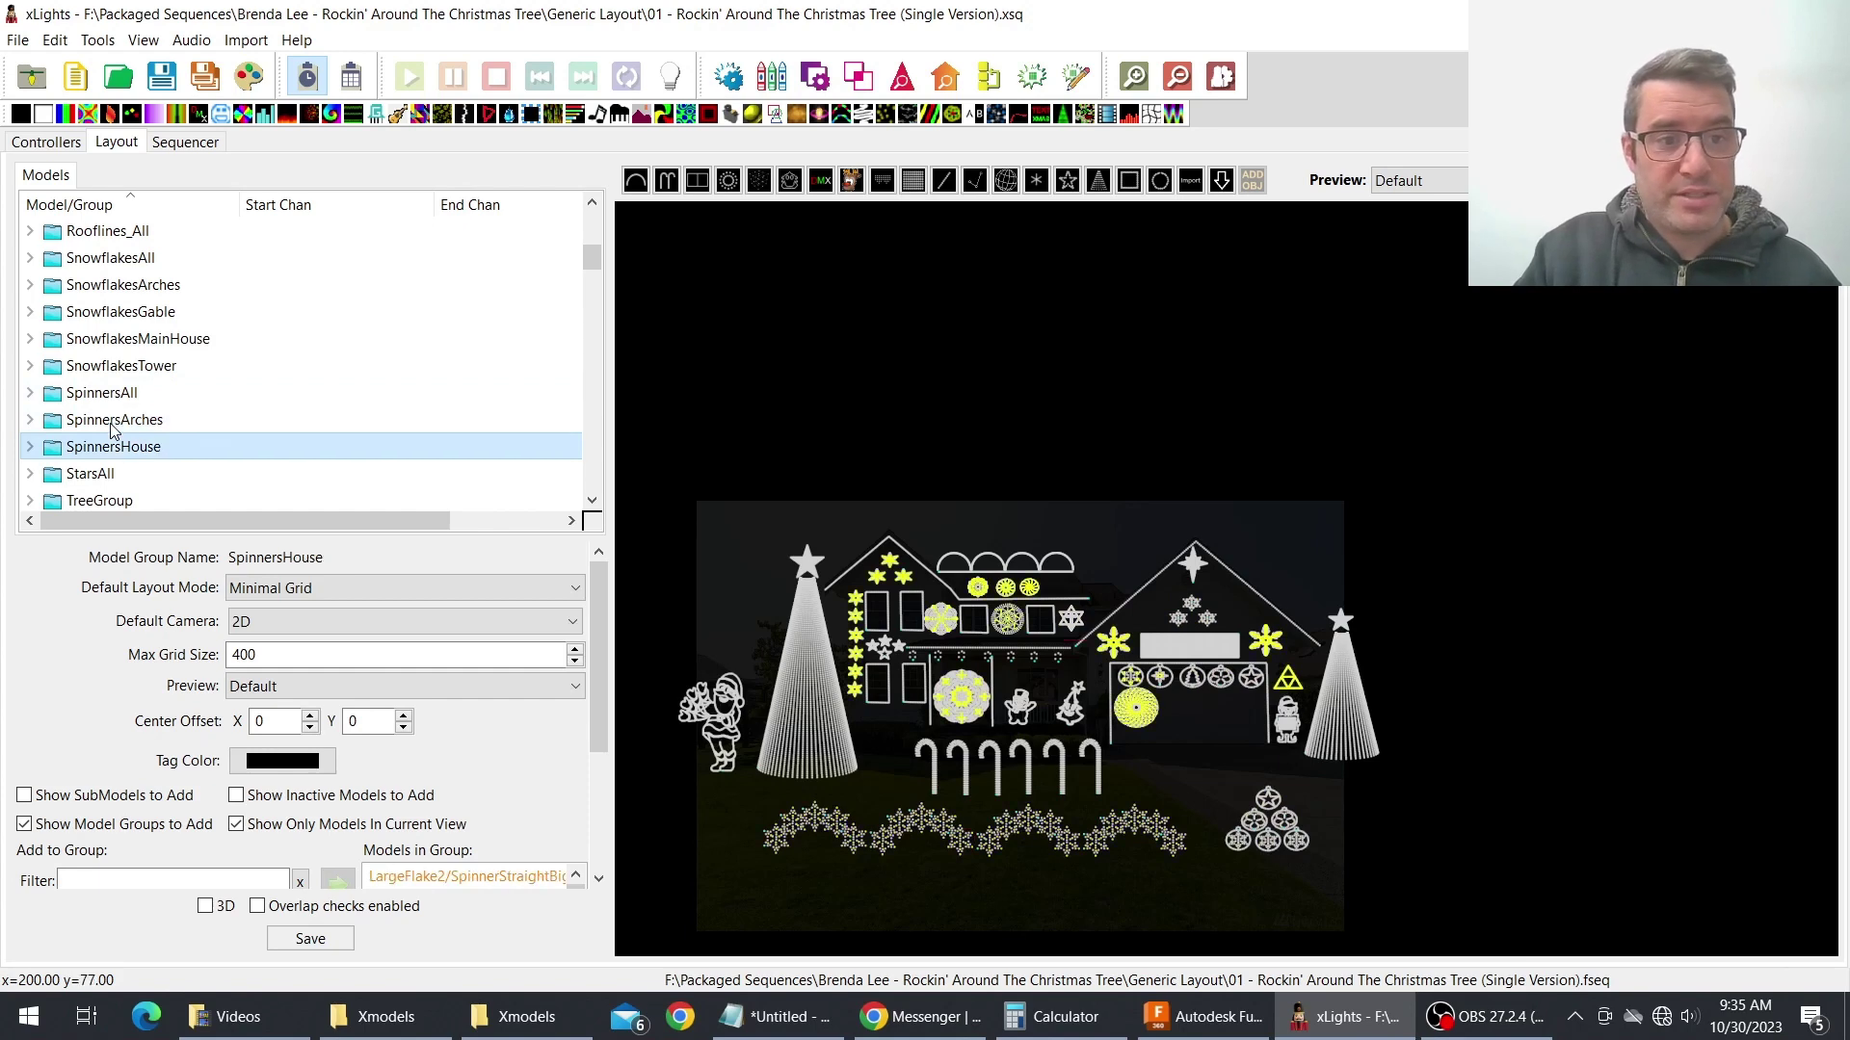
pyautogui.press('Down')
pyautogui.press('Up')
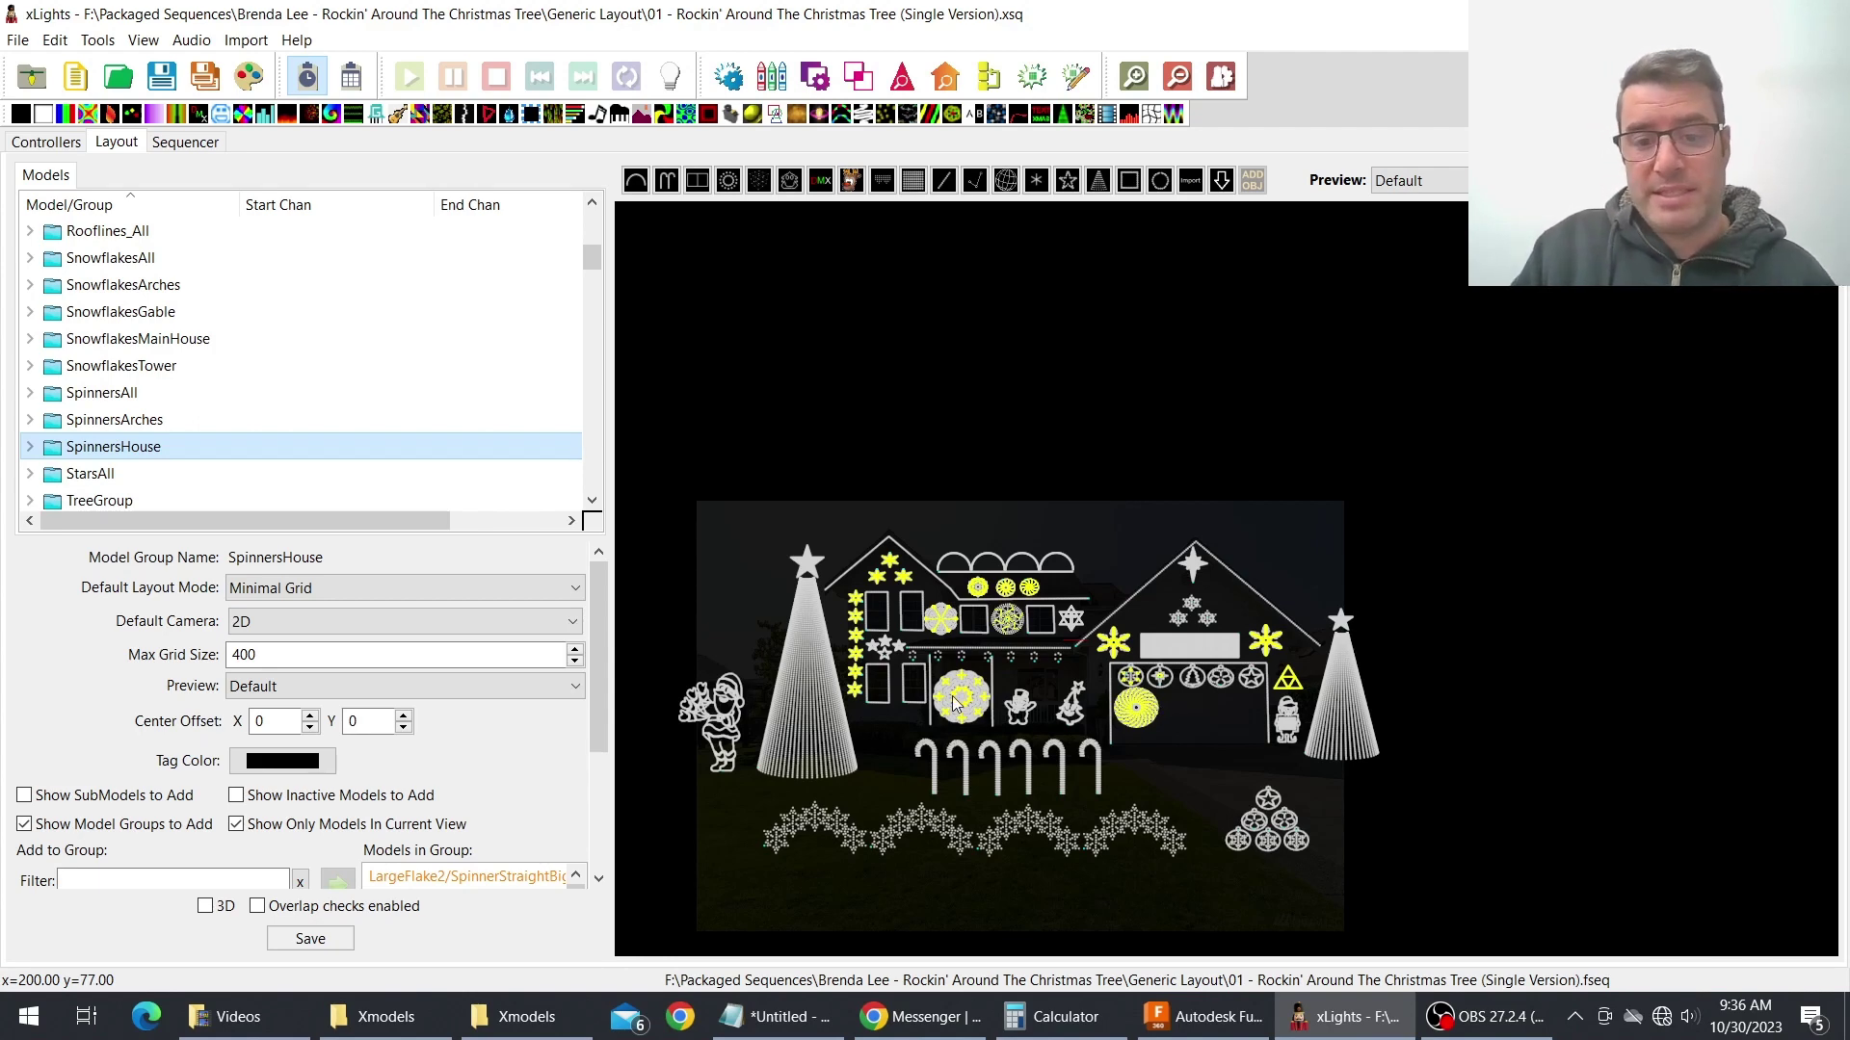
pyautogui.scroll(1, 1194, 679)
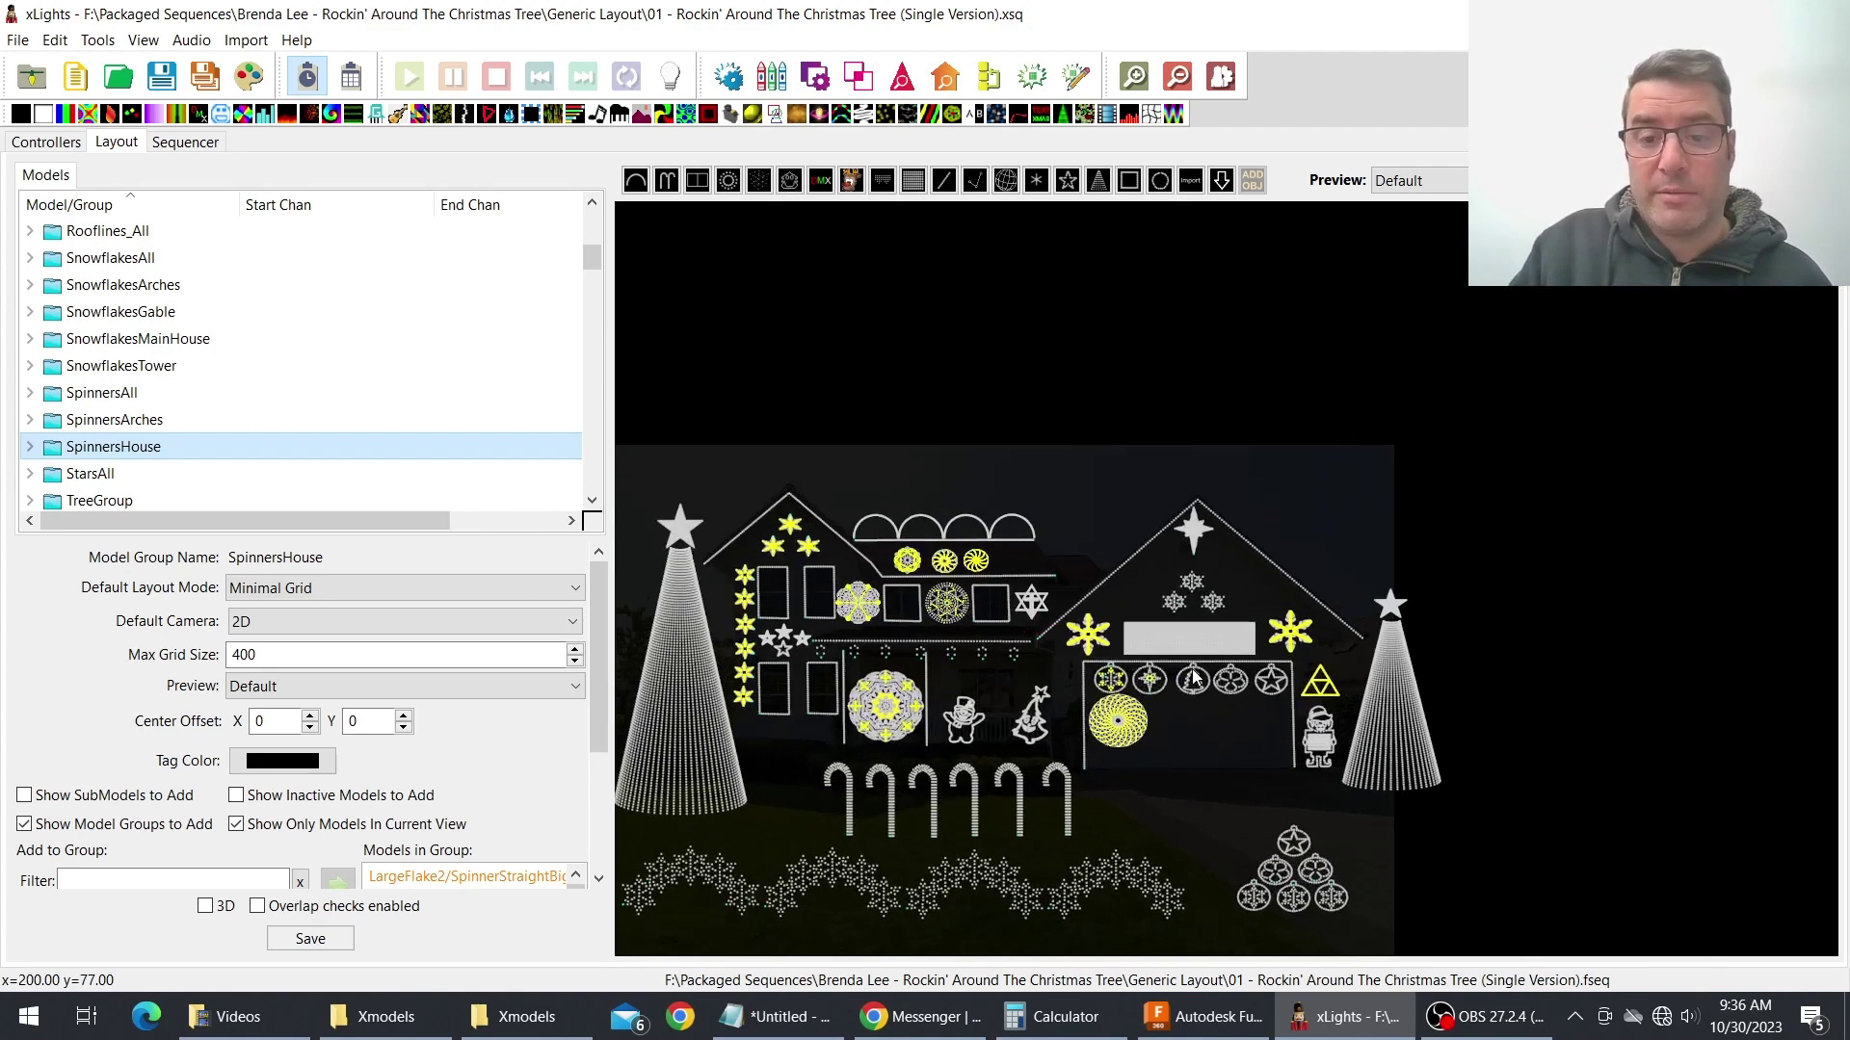
pyautogui.scroll(3, 1127, 669)
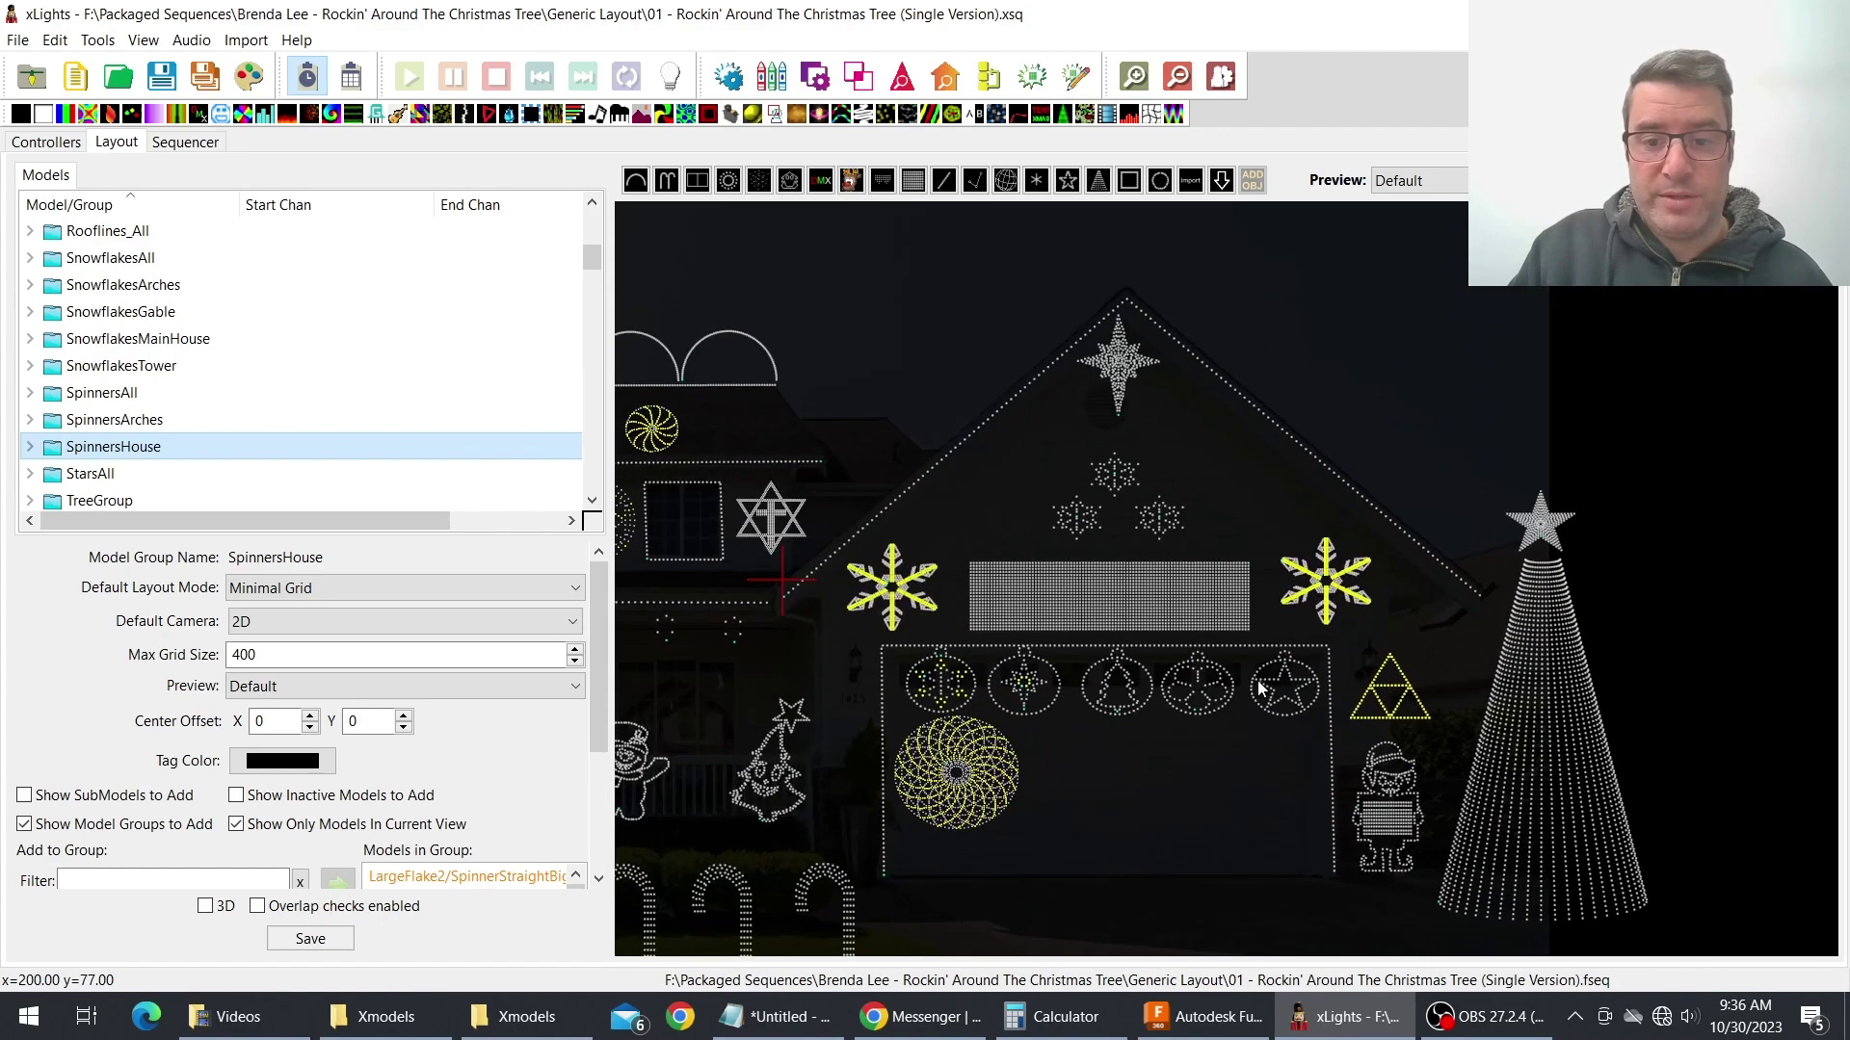
pyautogui.scroll(-4, 1133, 701)
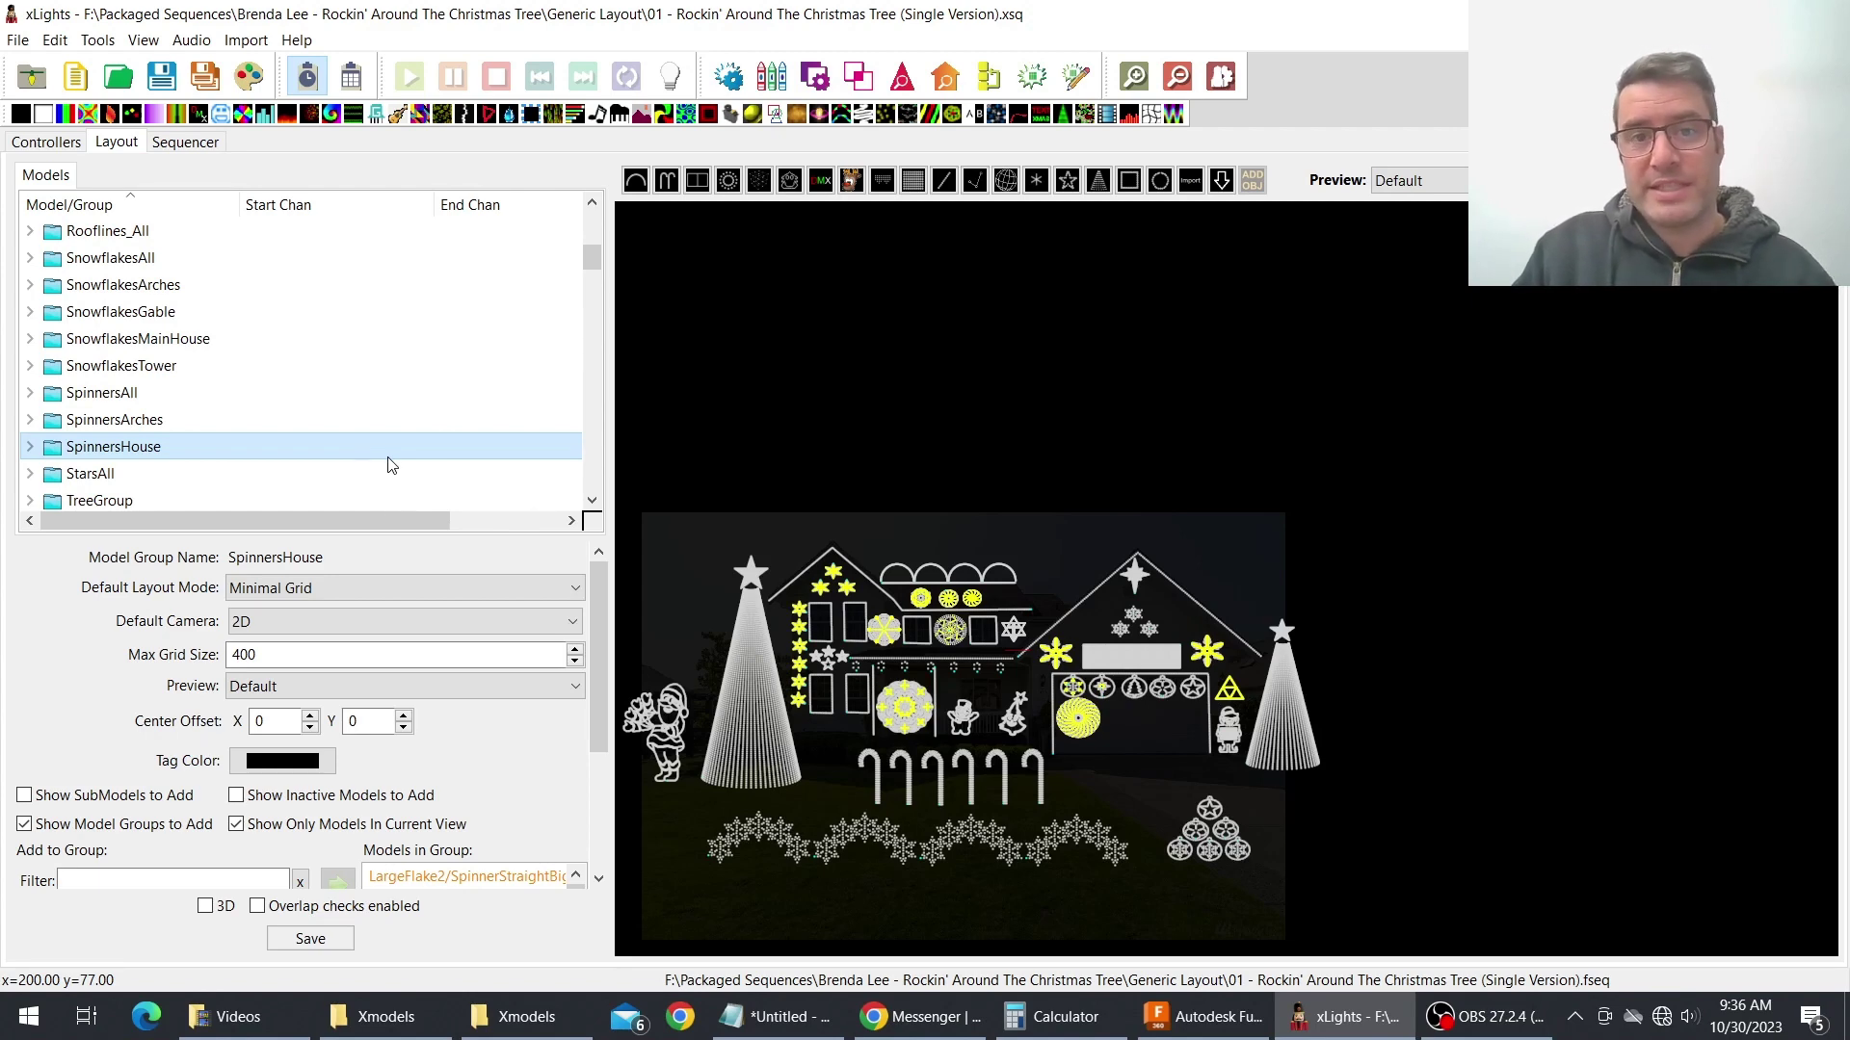
pyautogui.scroll(-1, 244, 423)
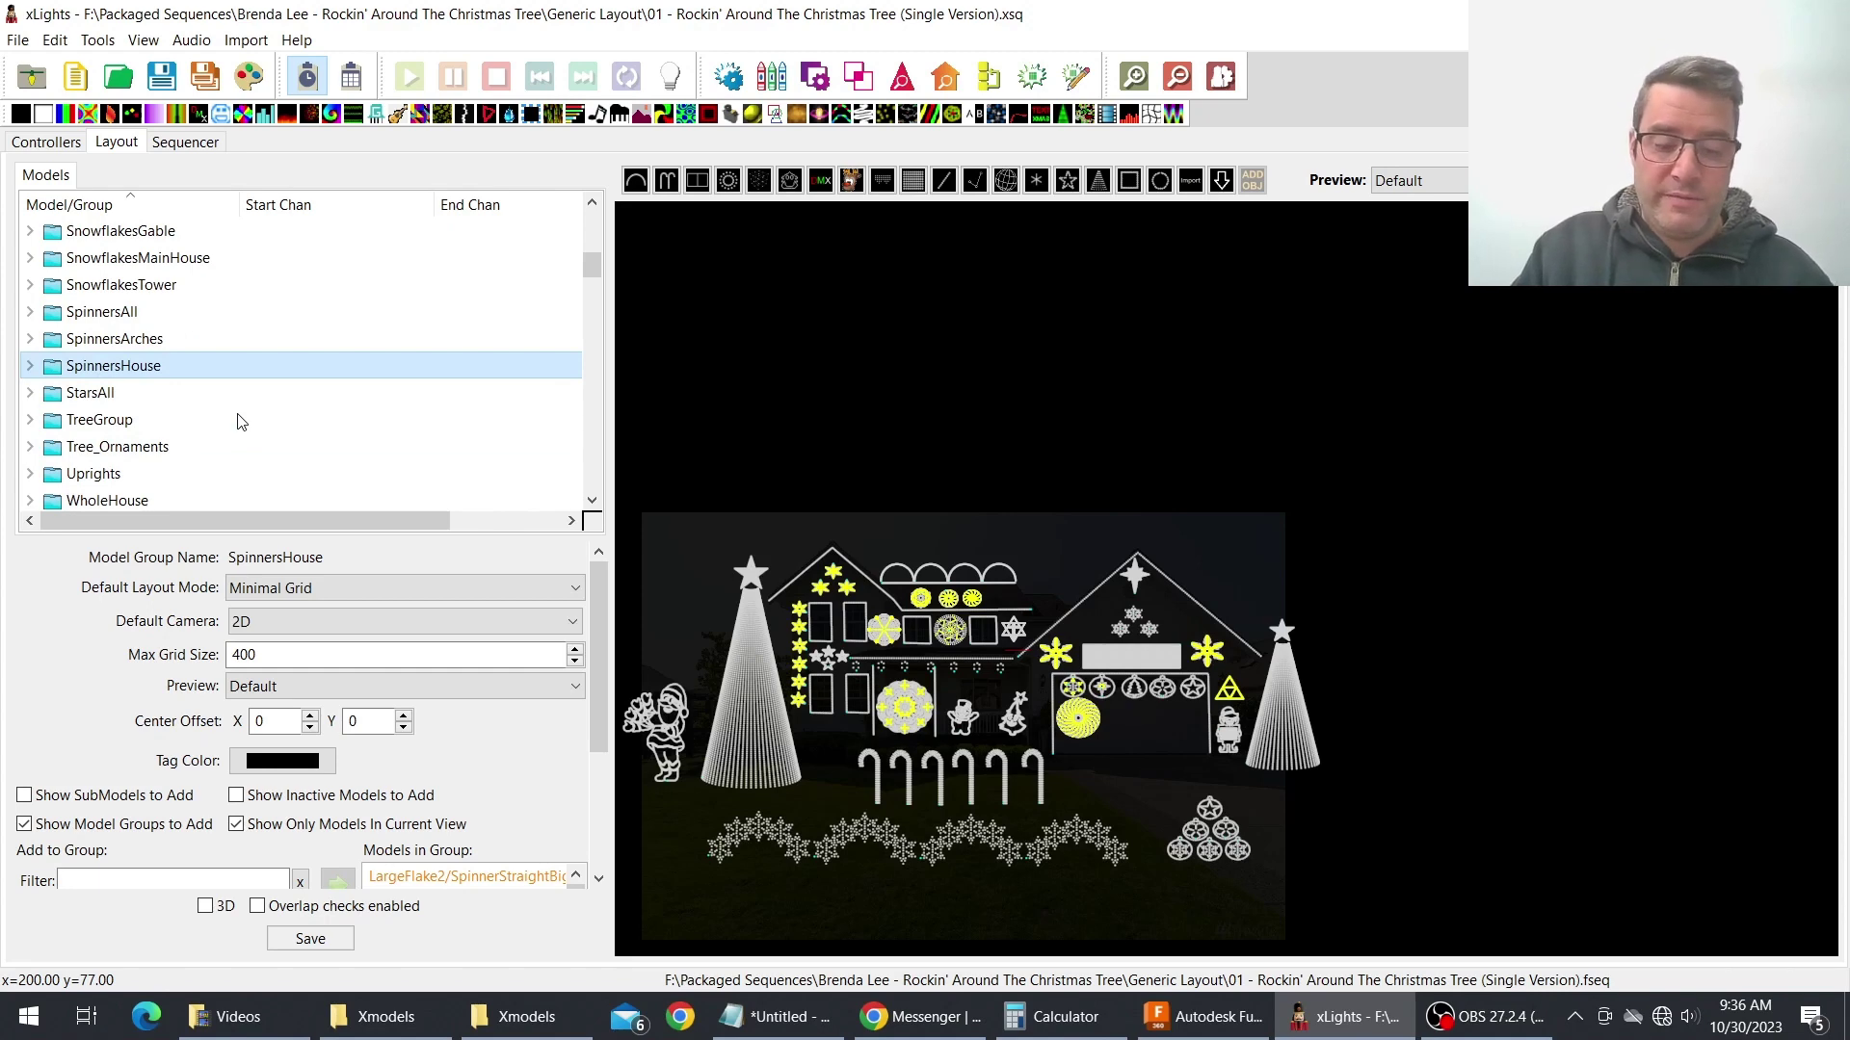
# - Highlight StarsAll, TreeGroup, Tree_Ornaments, Uprights, WholeHouse and WindowsAll groups in the preview
pyautogui.click(122, 396)
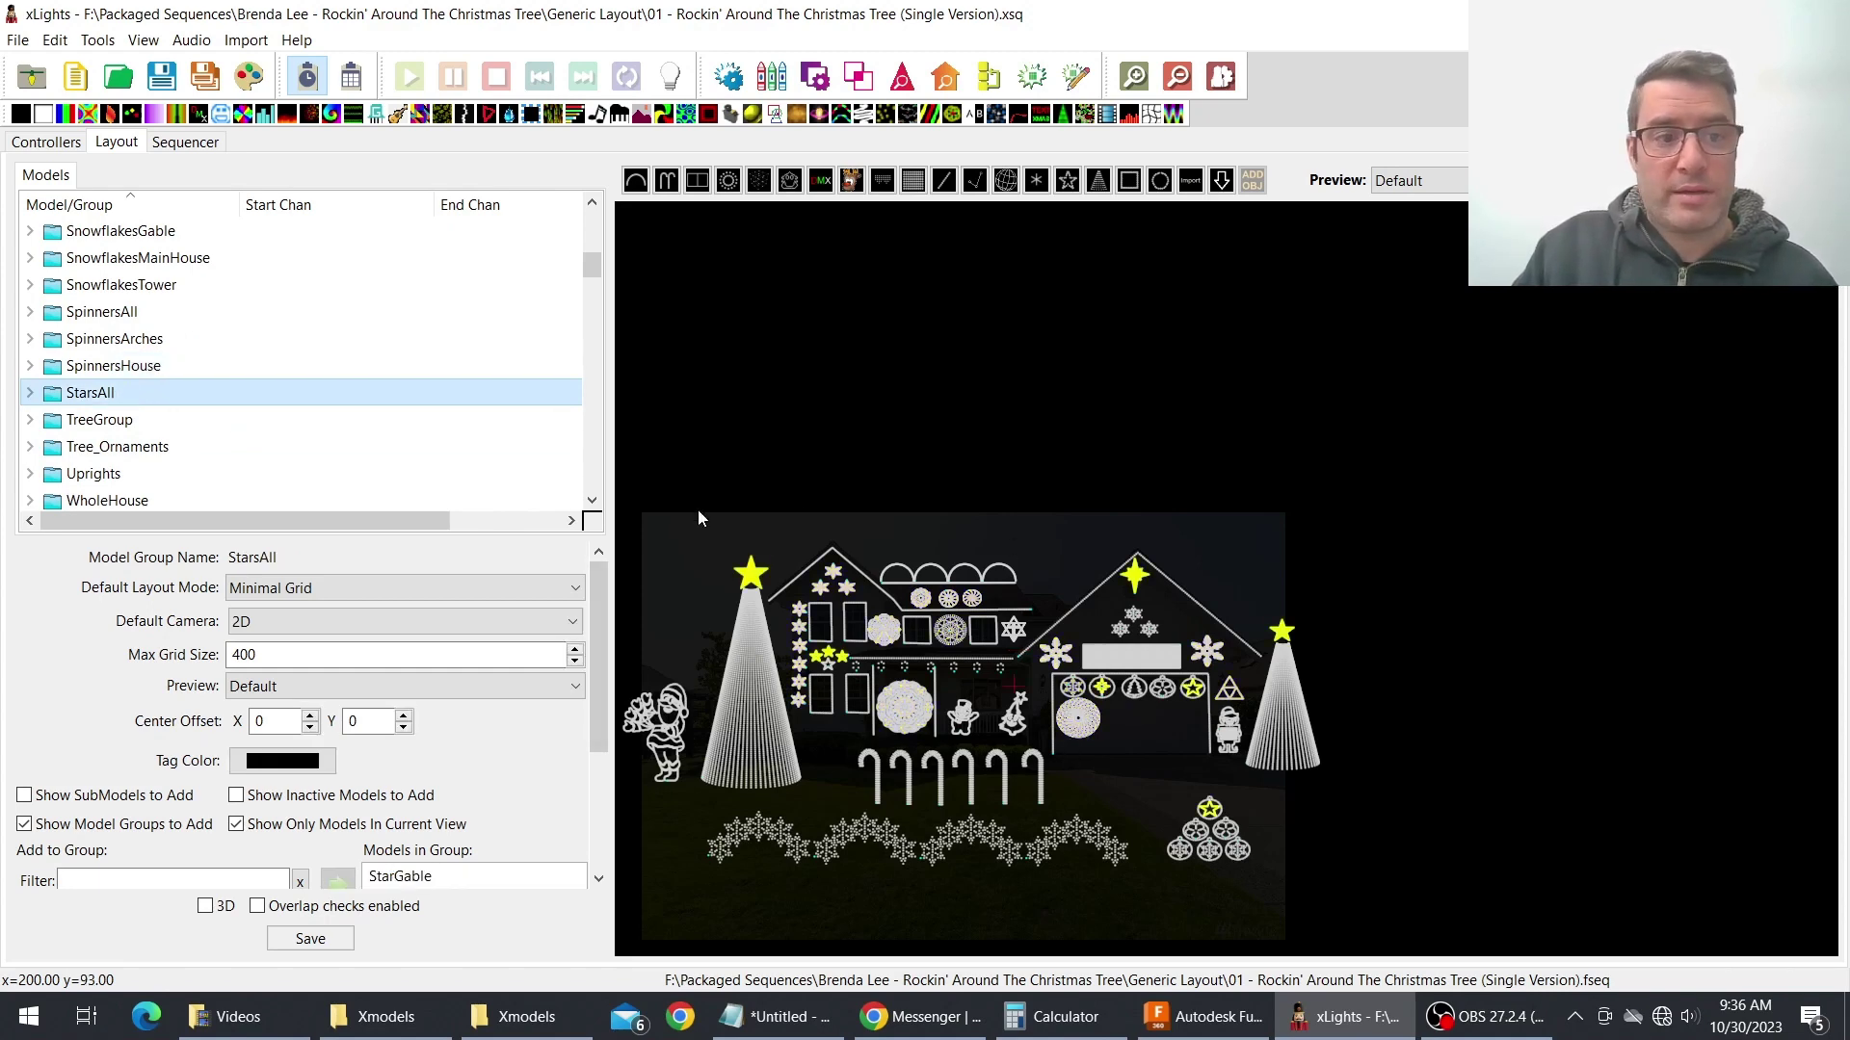
pyautogui.click(122, 426)
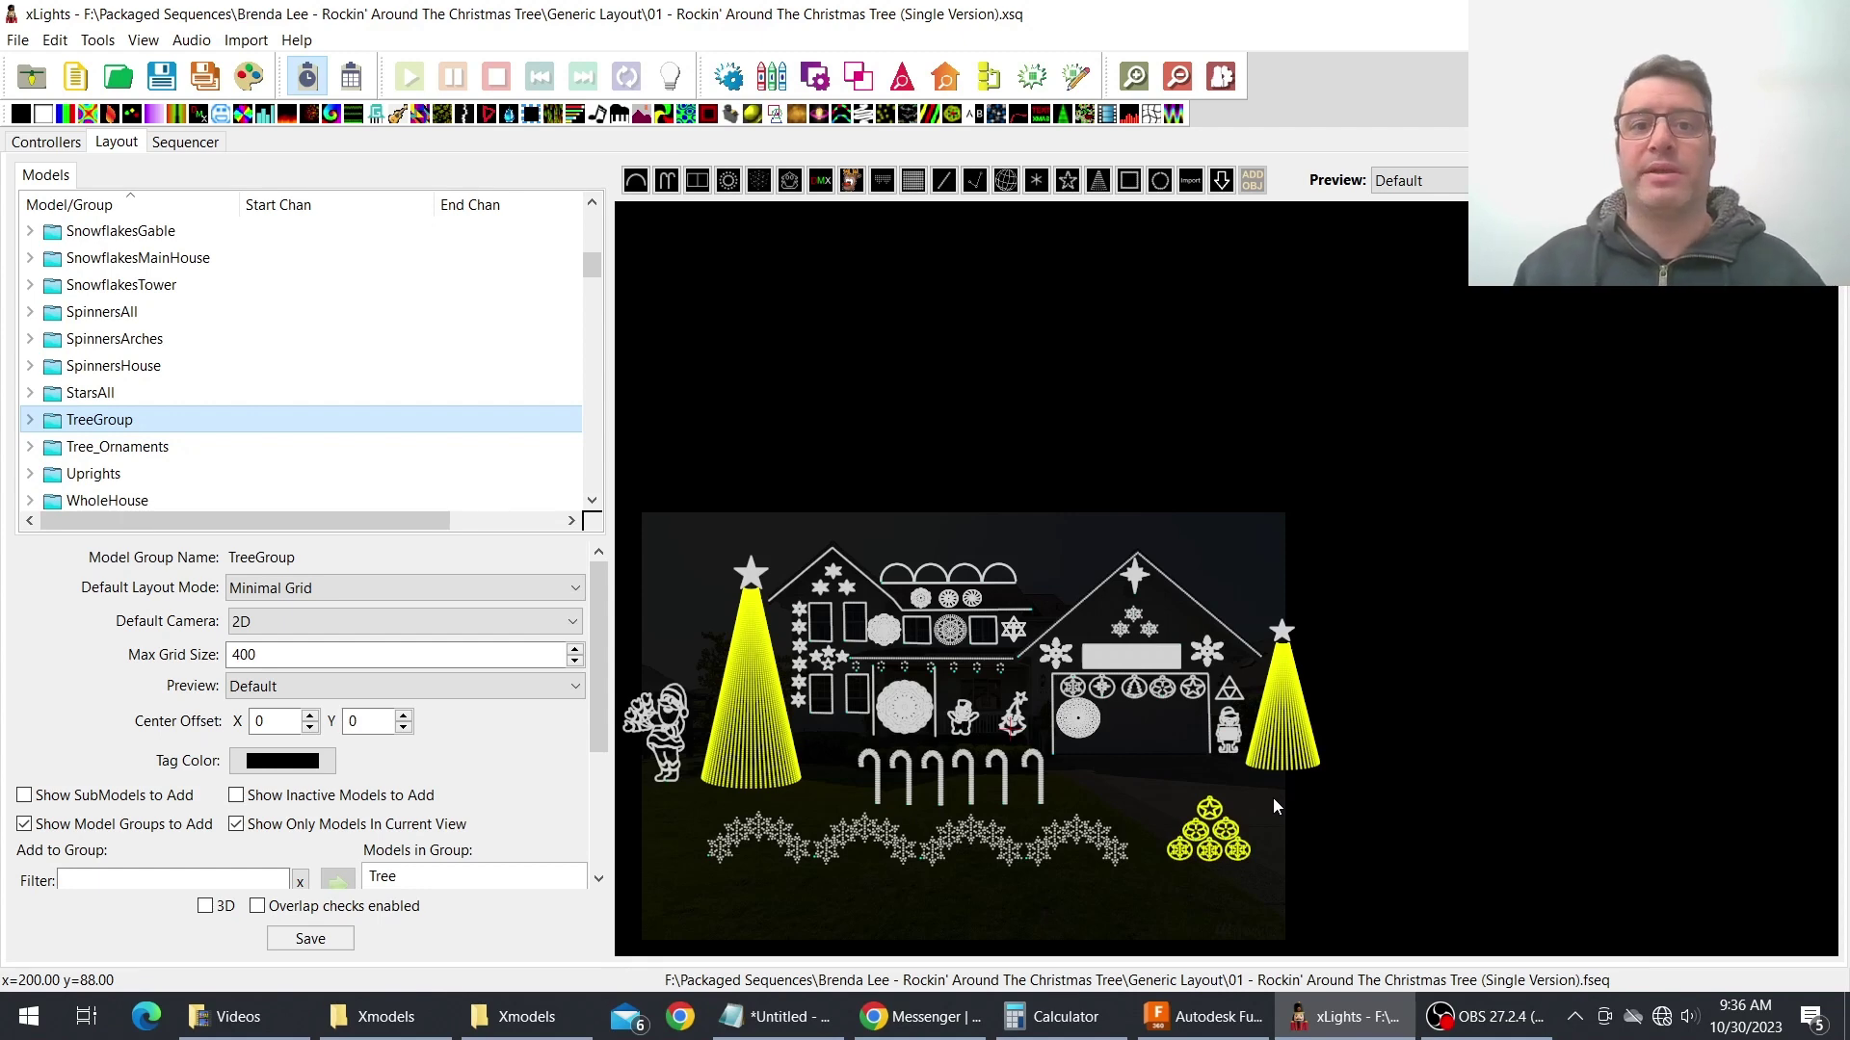
pyautogui.click(140, 446)
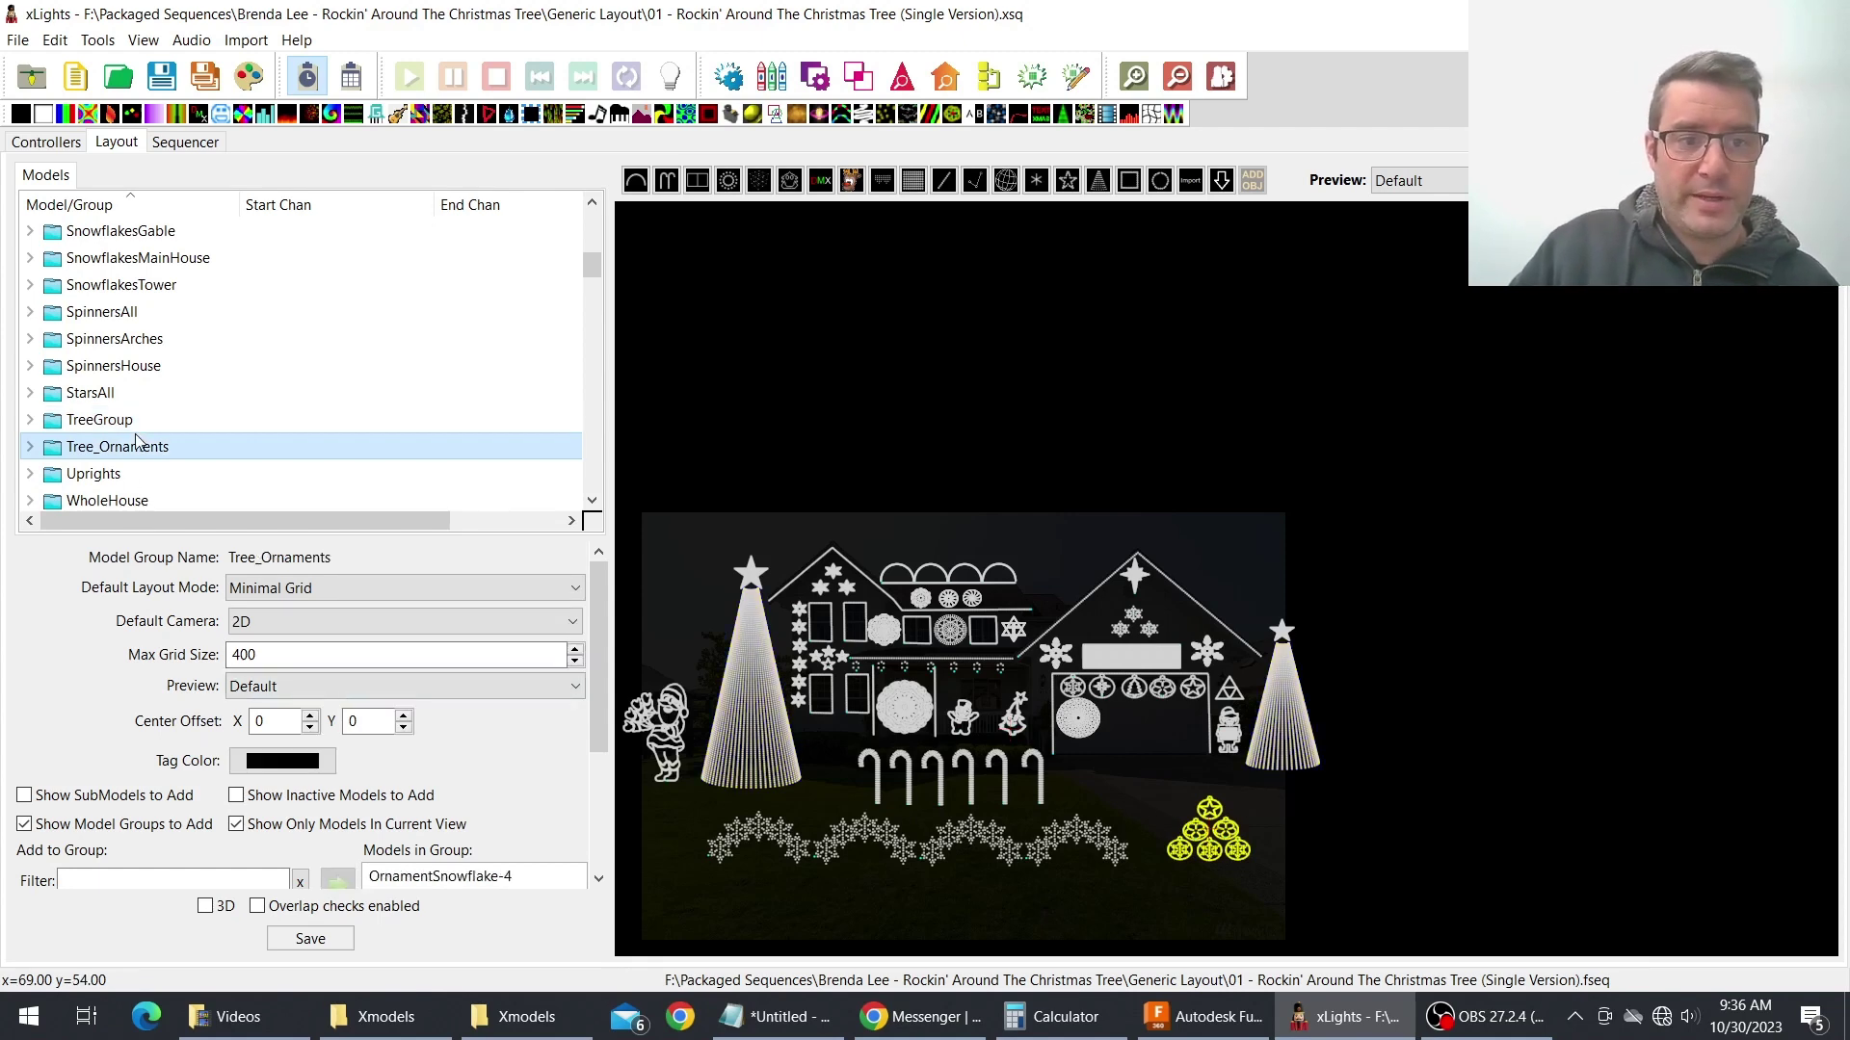
pyautogui.scroll(-1, 171, 453)
pyautogui.click(81, 399)
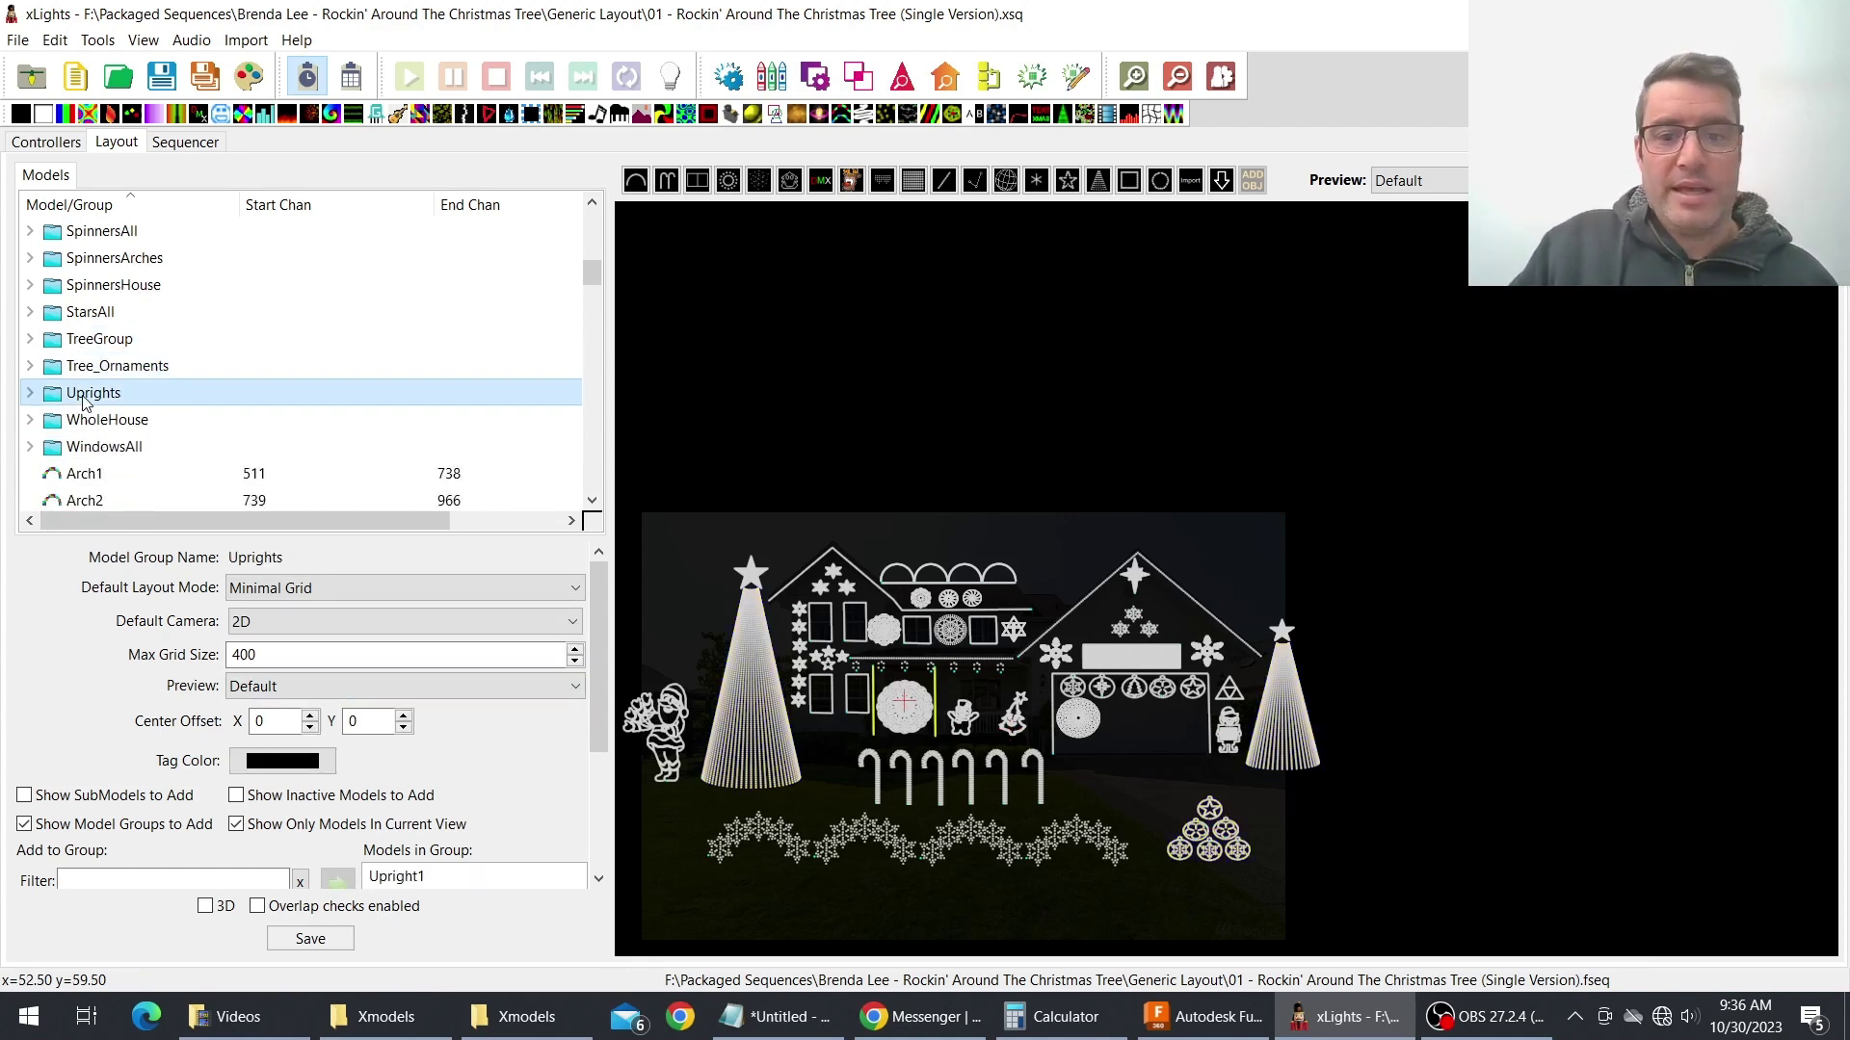
pyautogui.click(119, 424)
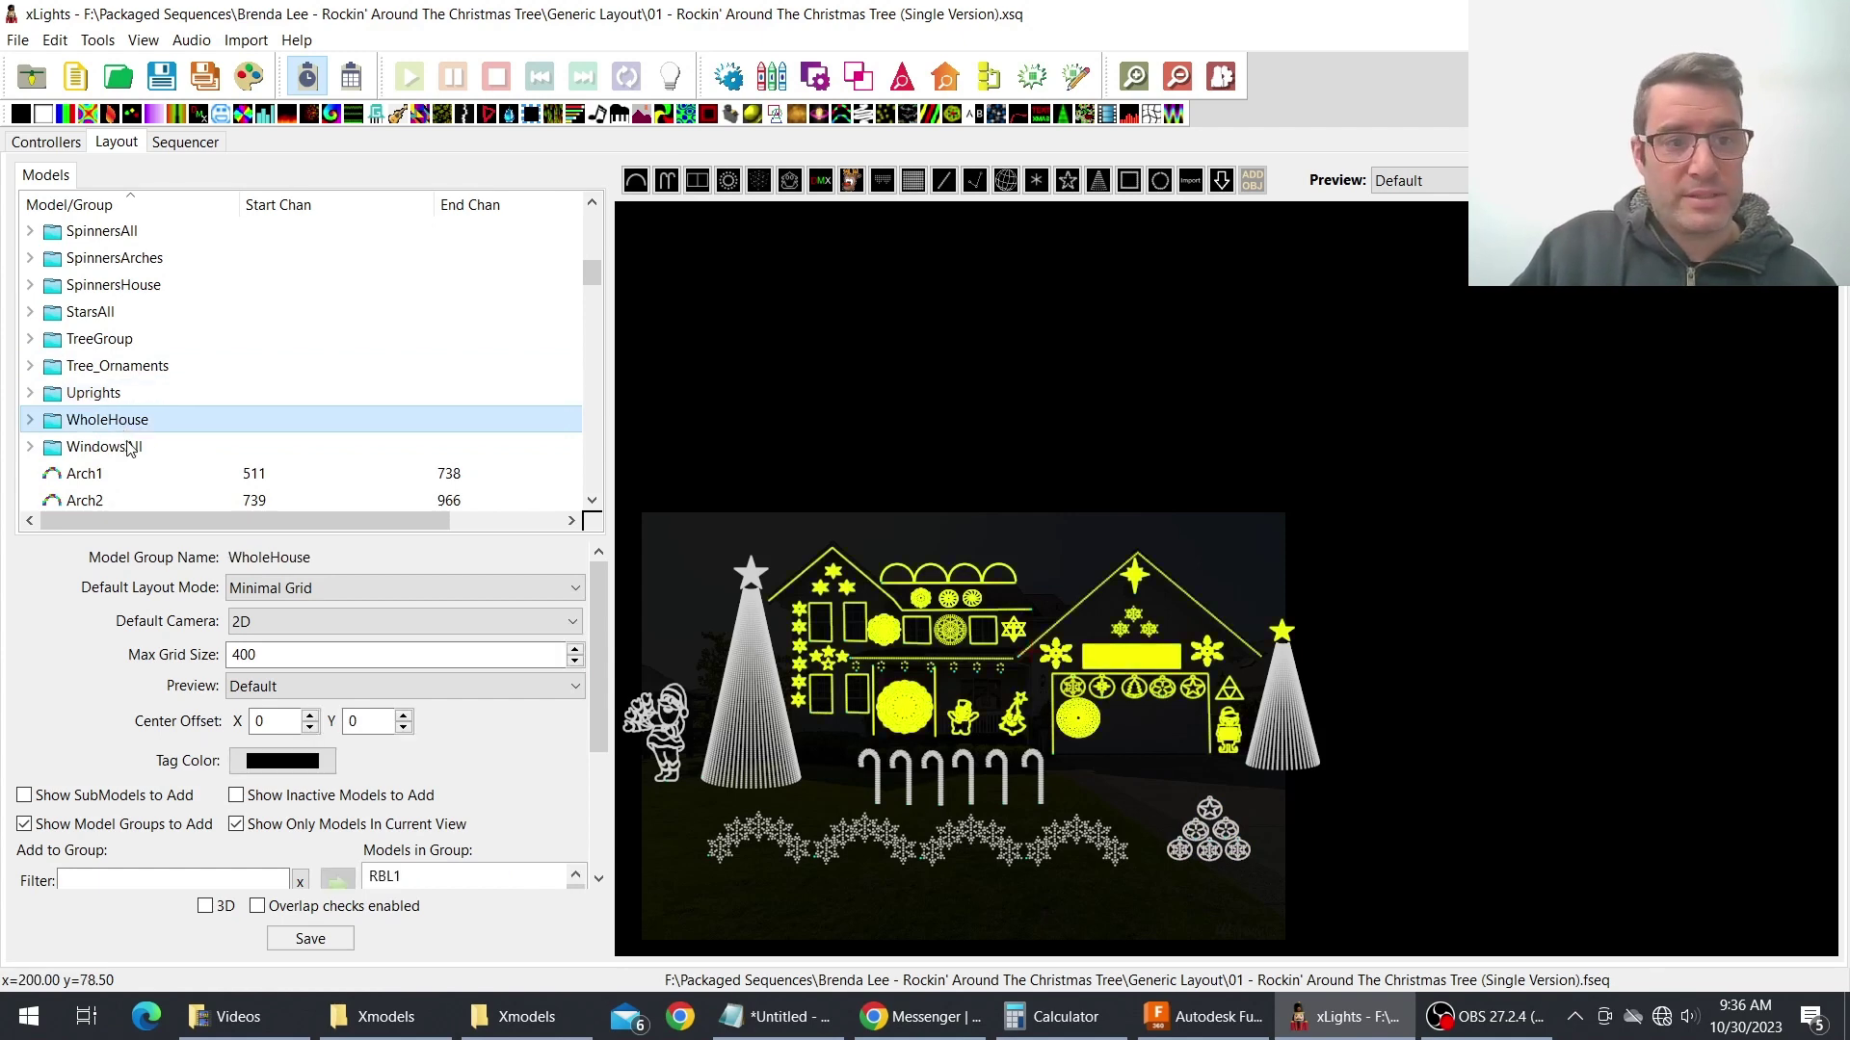
pyautogui.click(129, 450)
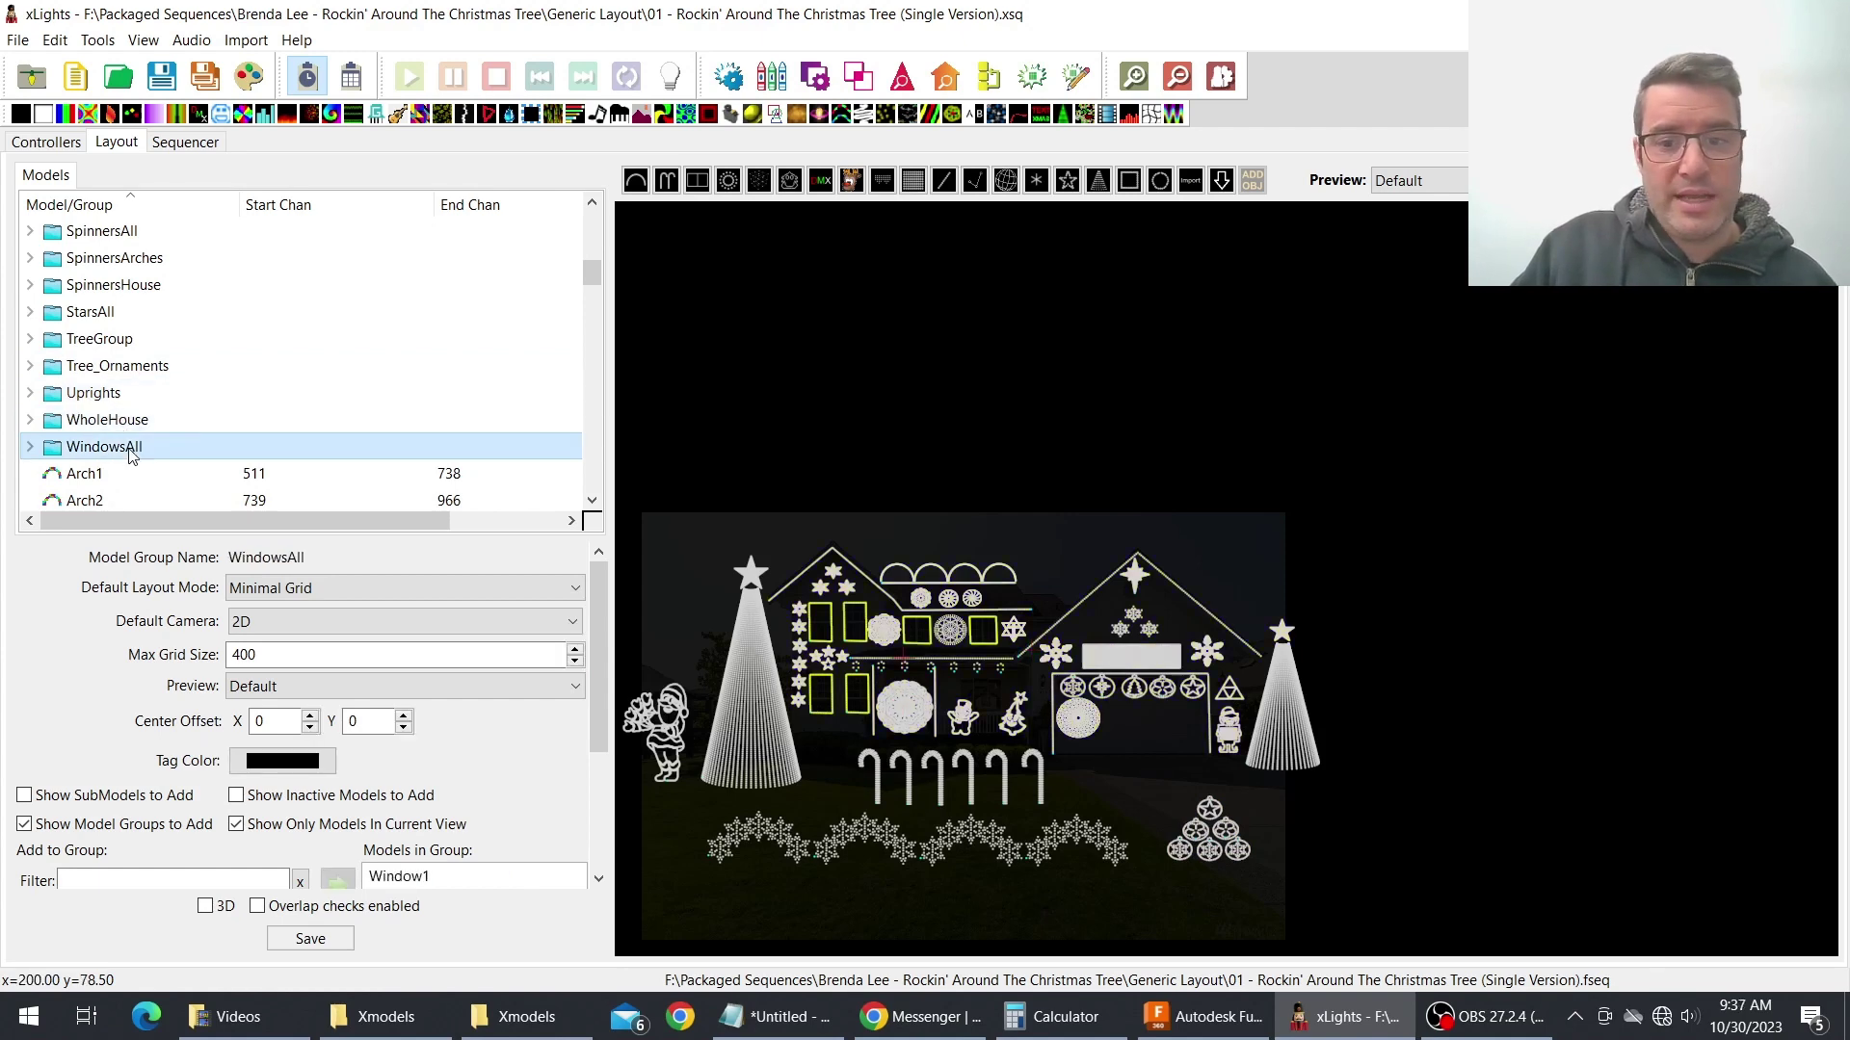
# - Switch to the Sequencer workspace
pyautogui.click(176, 144)
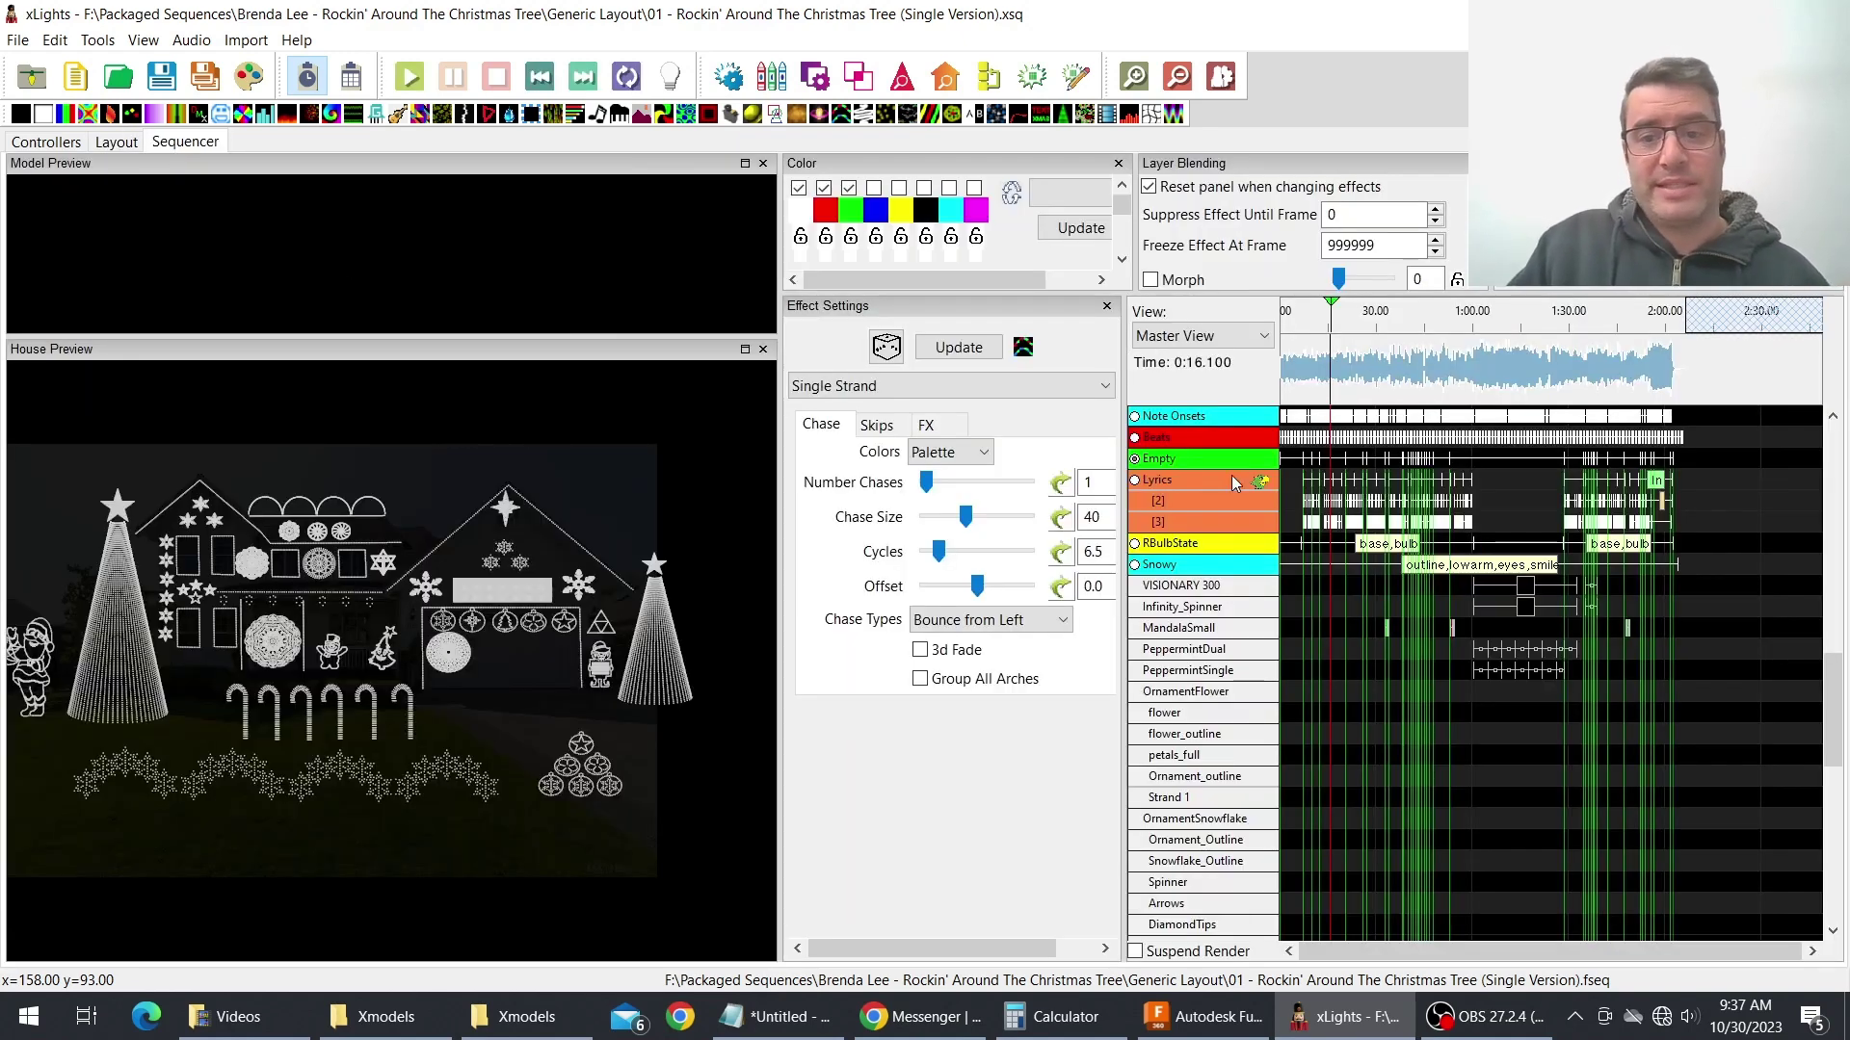
pyautogui.scroll(-3, 1366, 756)
pyautogui.scroll(2, 1366, 756)
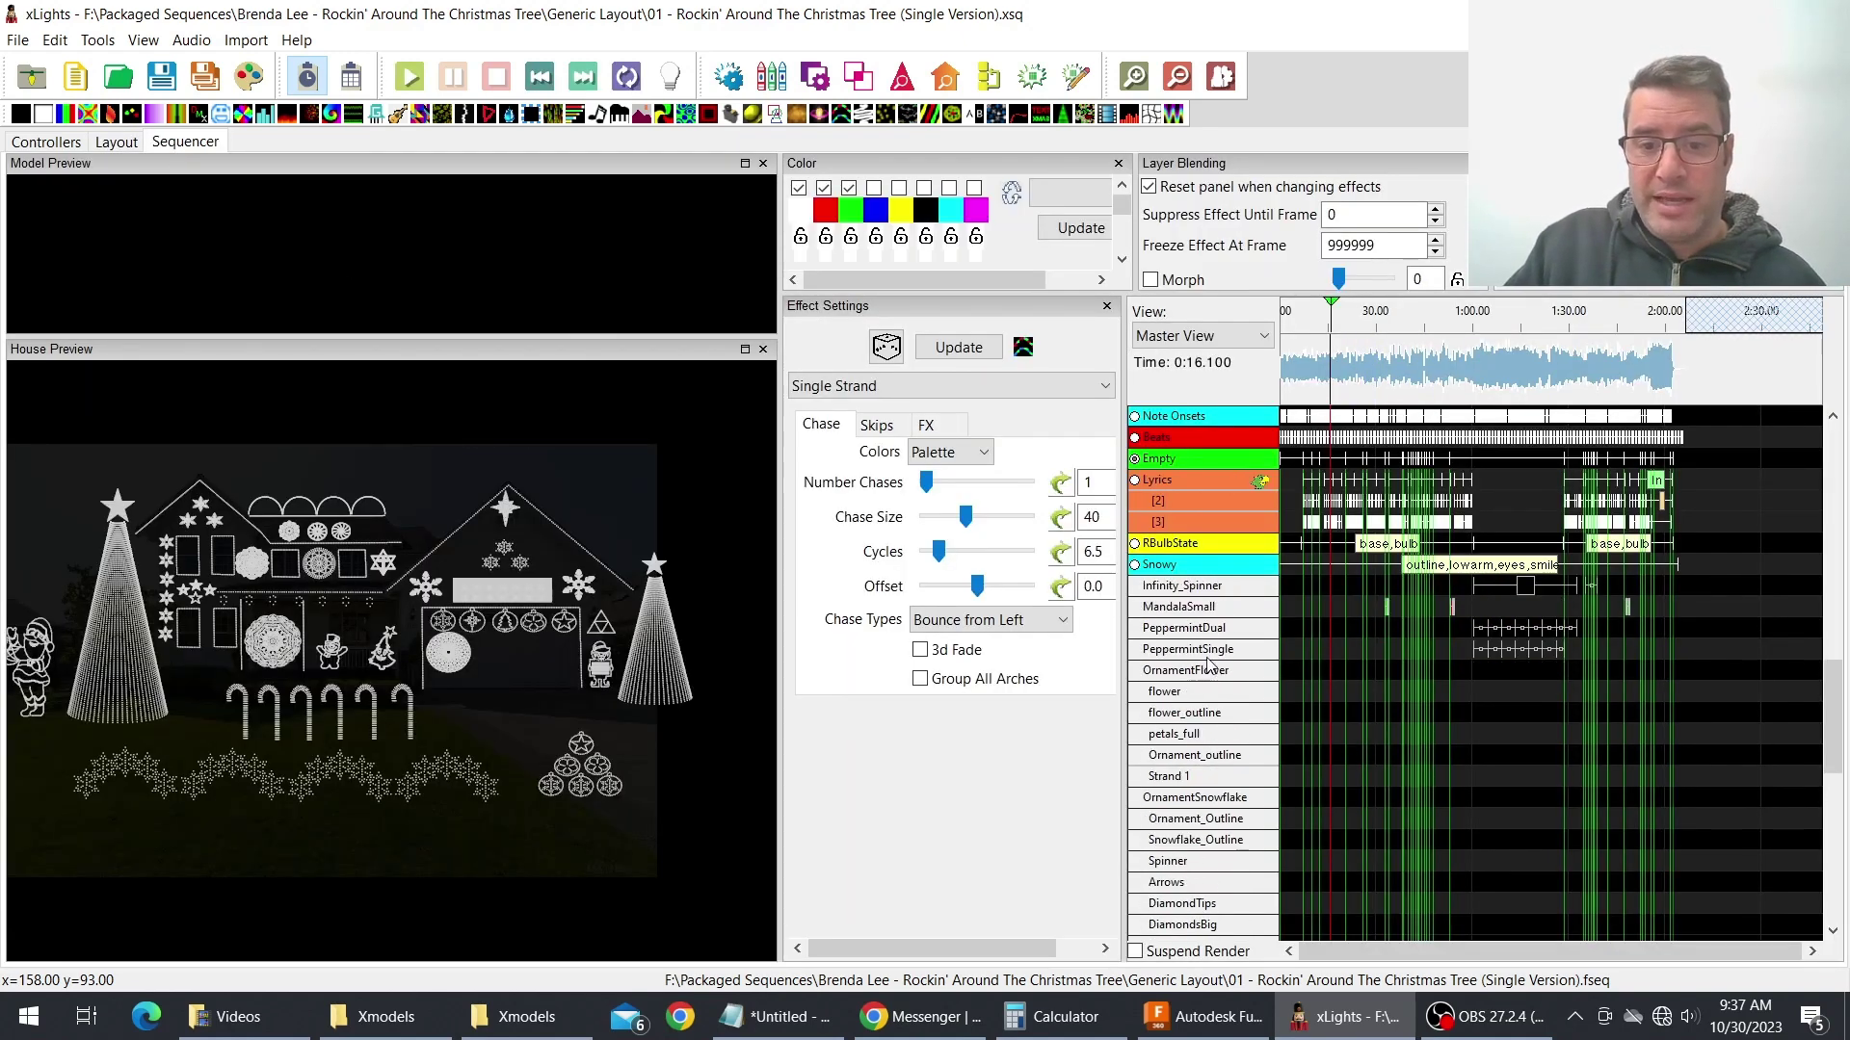
# - Collapse the OrnamentFlower, OrnamentSnowflake, OrnamentStar, OrnamentTree and Ornament_BethlehemStar rows, then play the sequence
pyautogui.click(1185, 671)
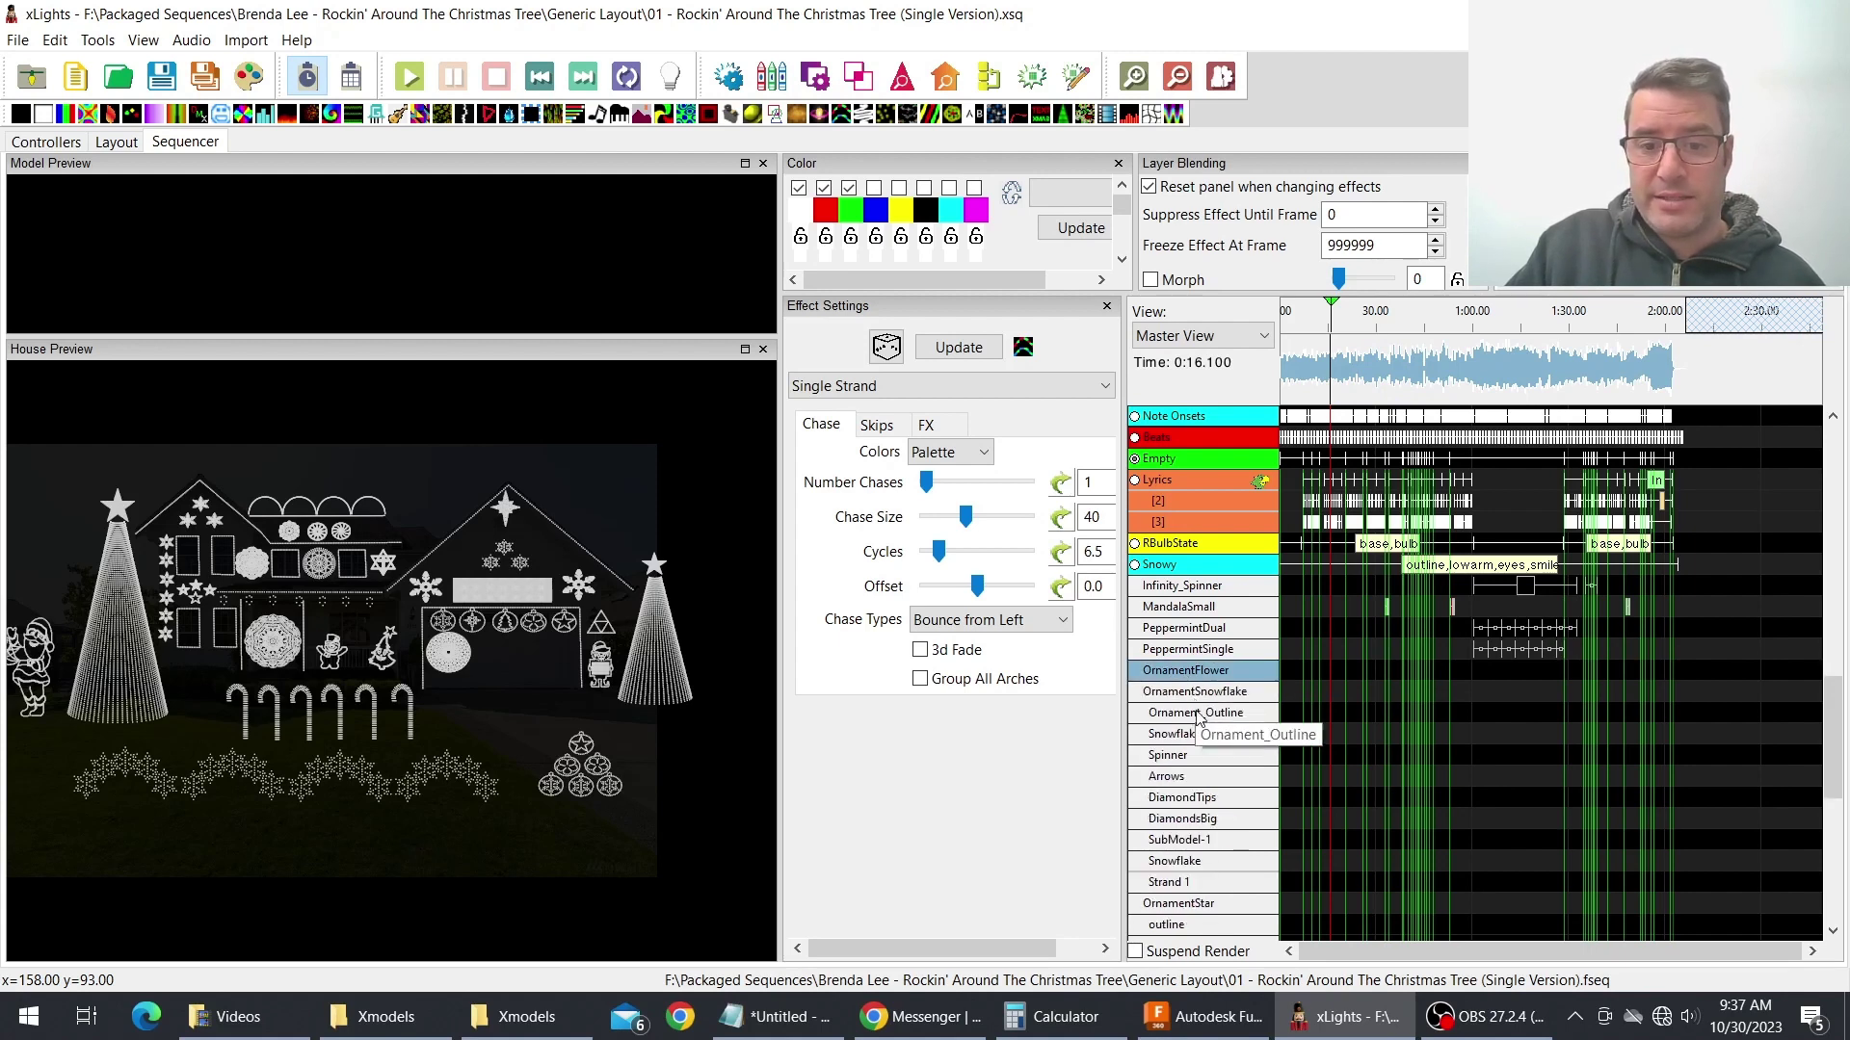
pyautogui.click(1175, 693)
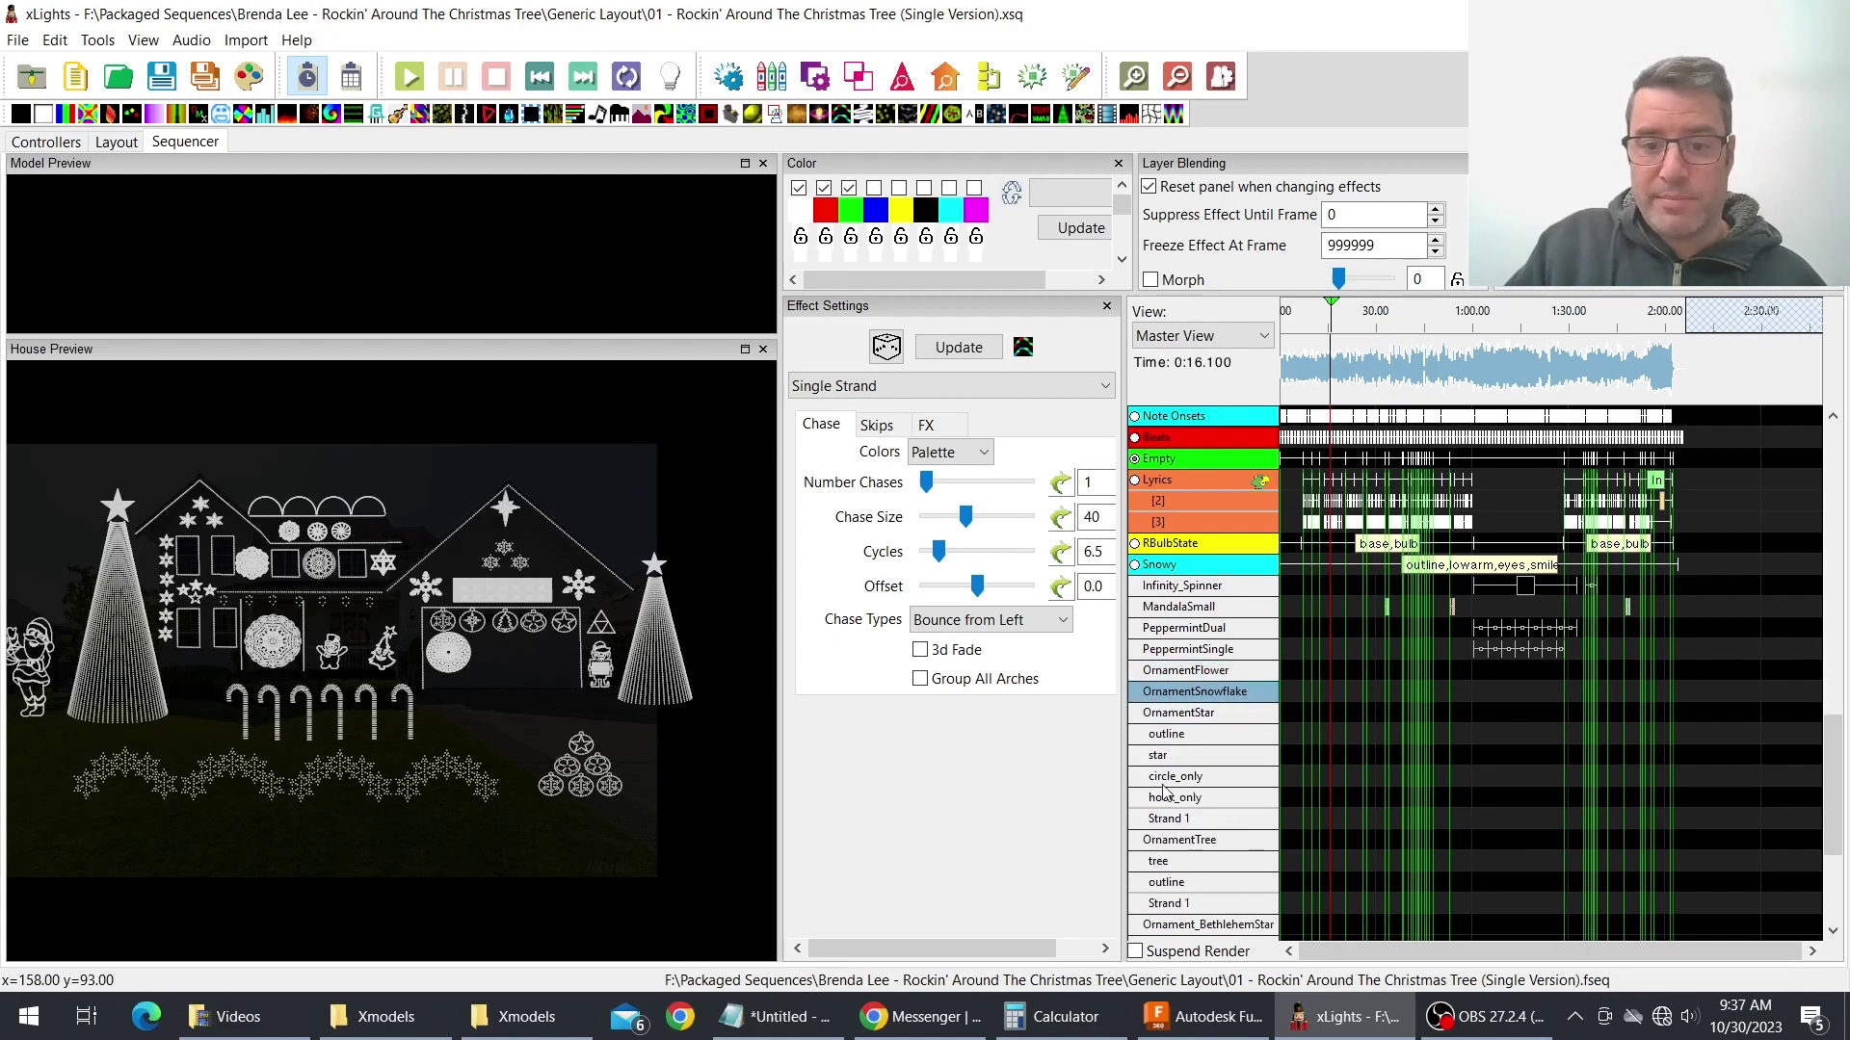
pyautogui.click(1175, 694)
pyautogui.click(1175, 734)
pyautogui.click(1173, 744)
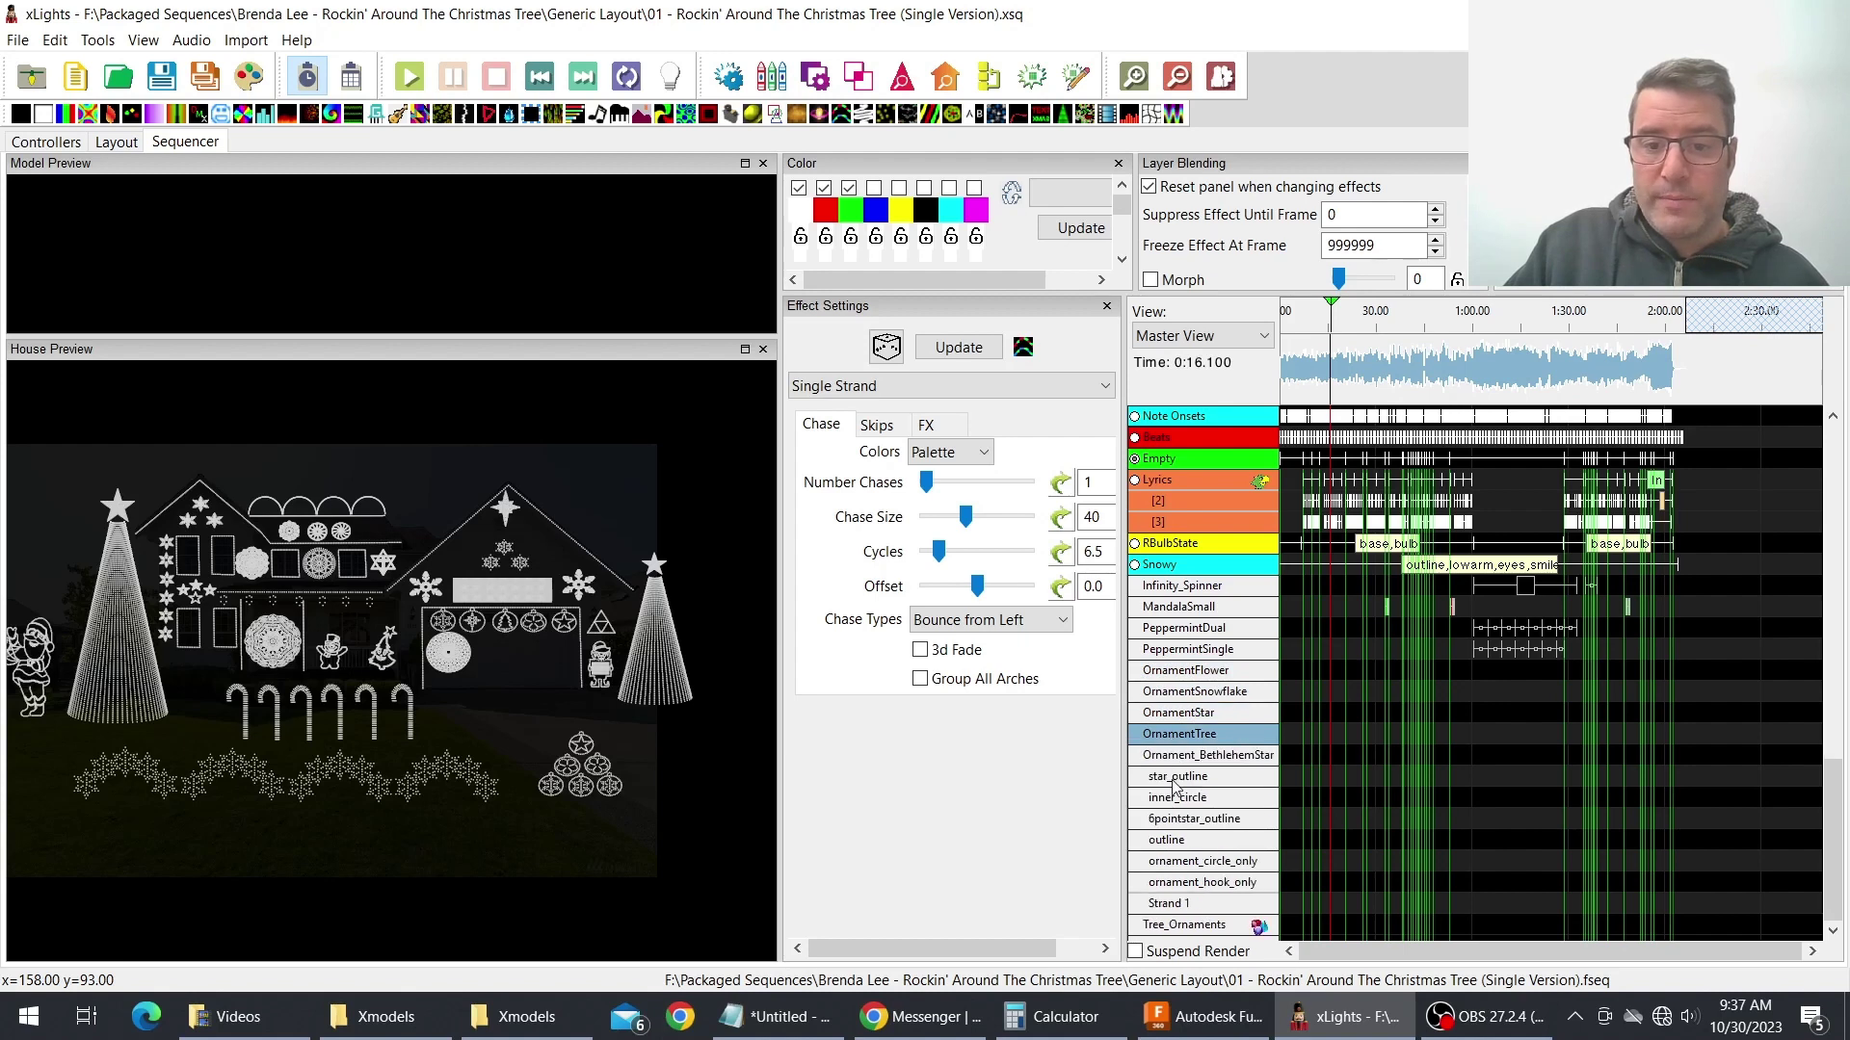
pyautogui.click(1175, 757)
pyautogui.click(1176, 758)
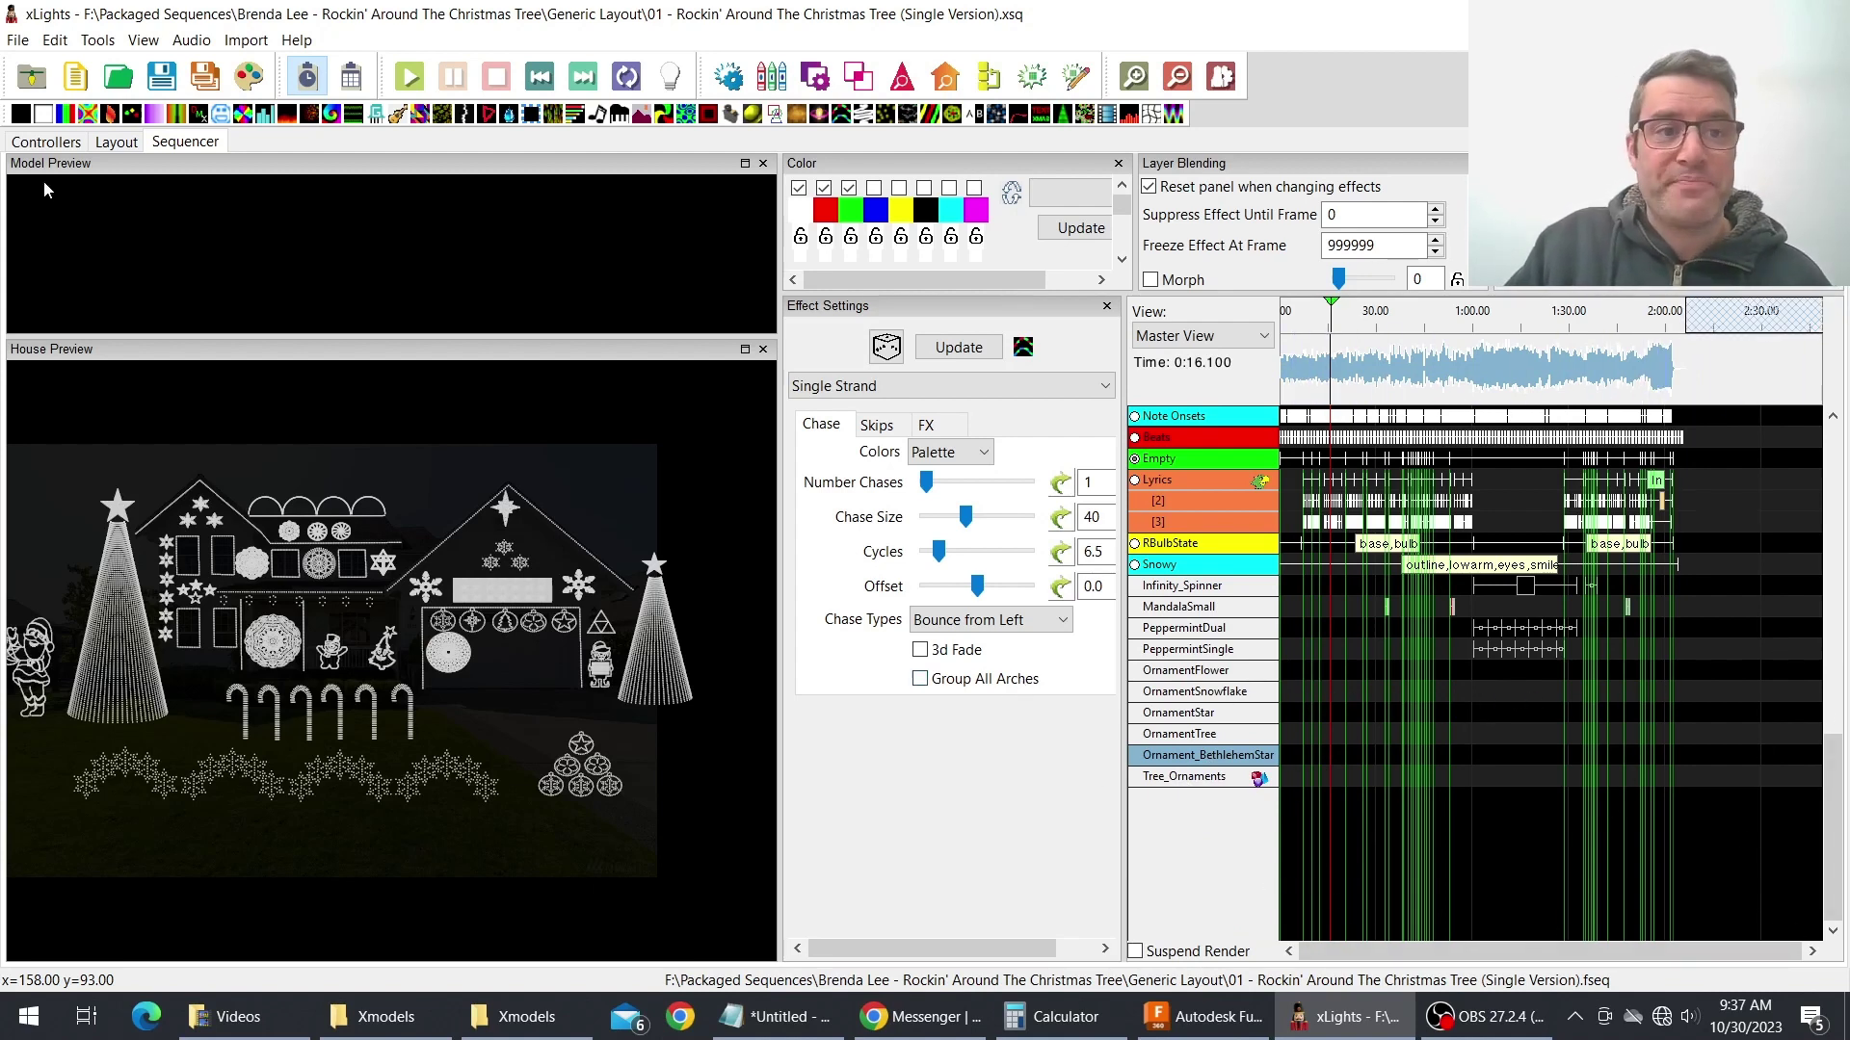
pyautogui.click(1285, 327)
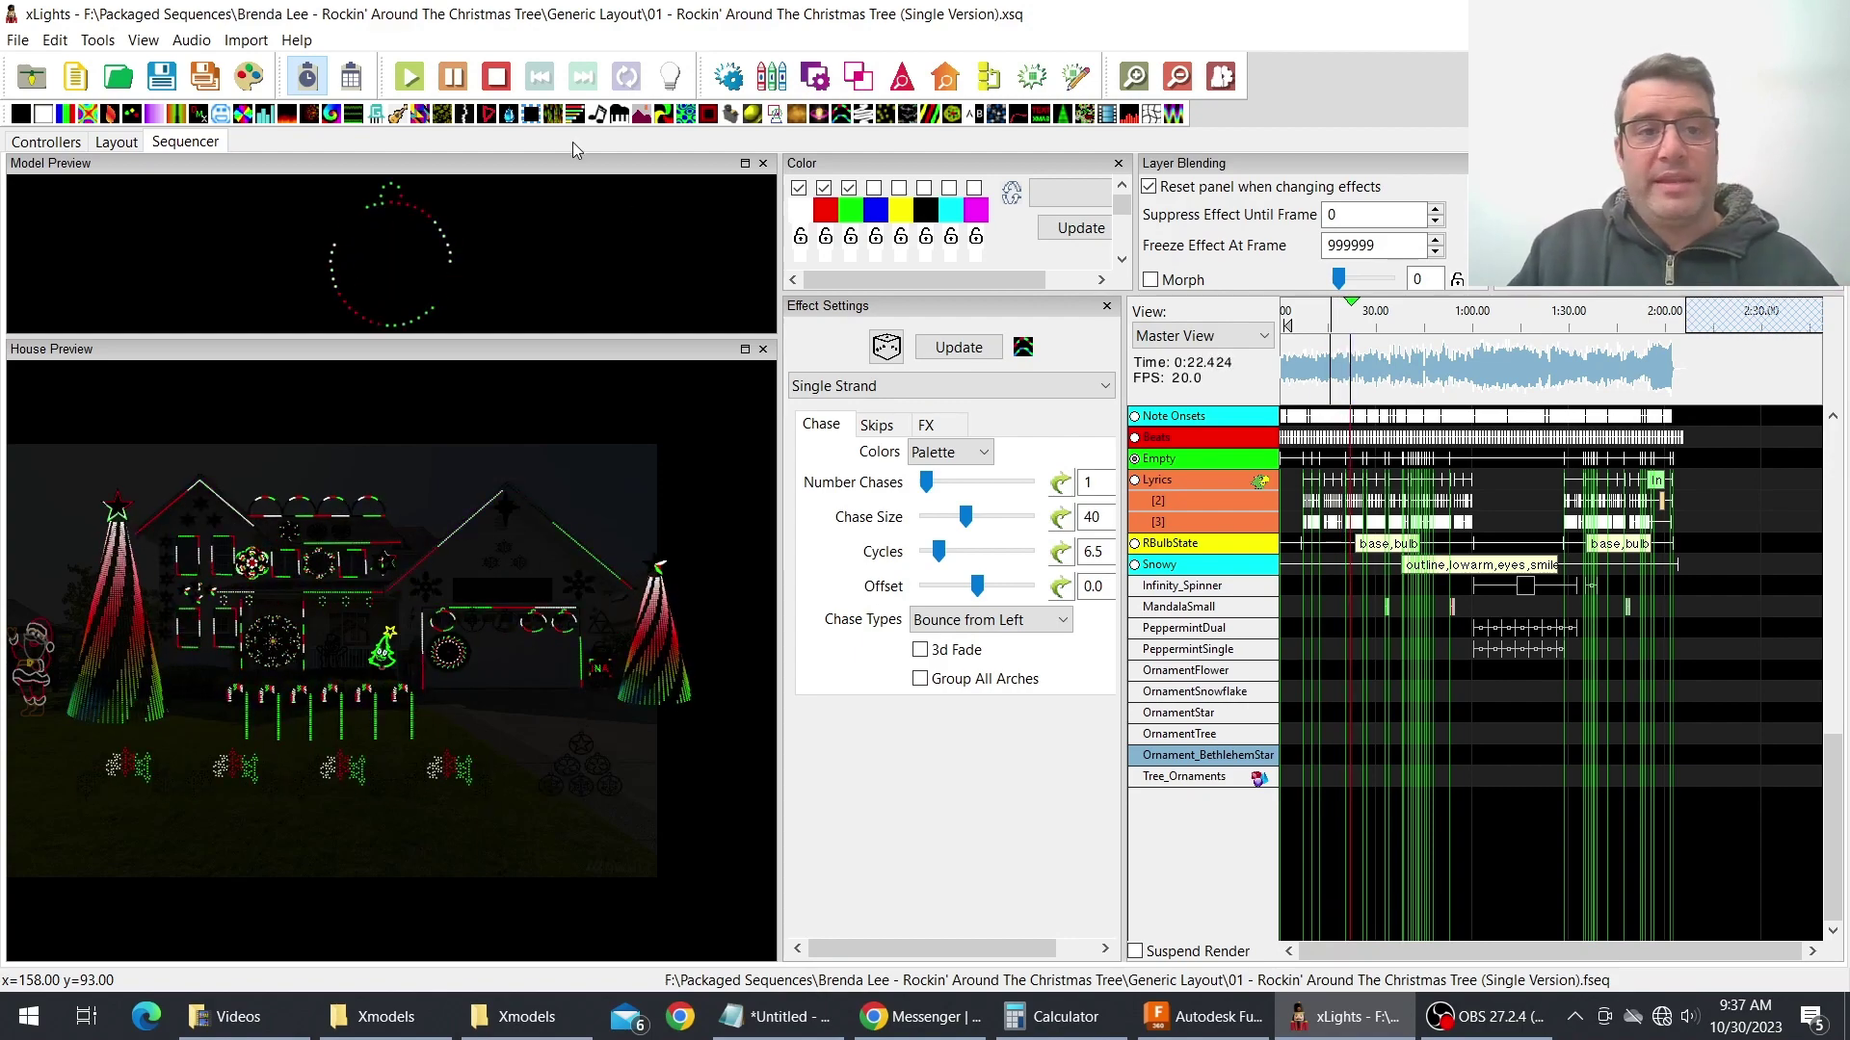
# - Stop playback with the spacebar and scroll the row list back up to the group rows
pyautogui.press('space')
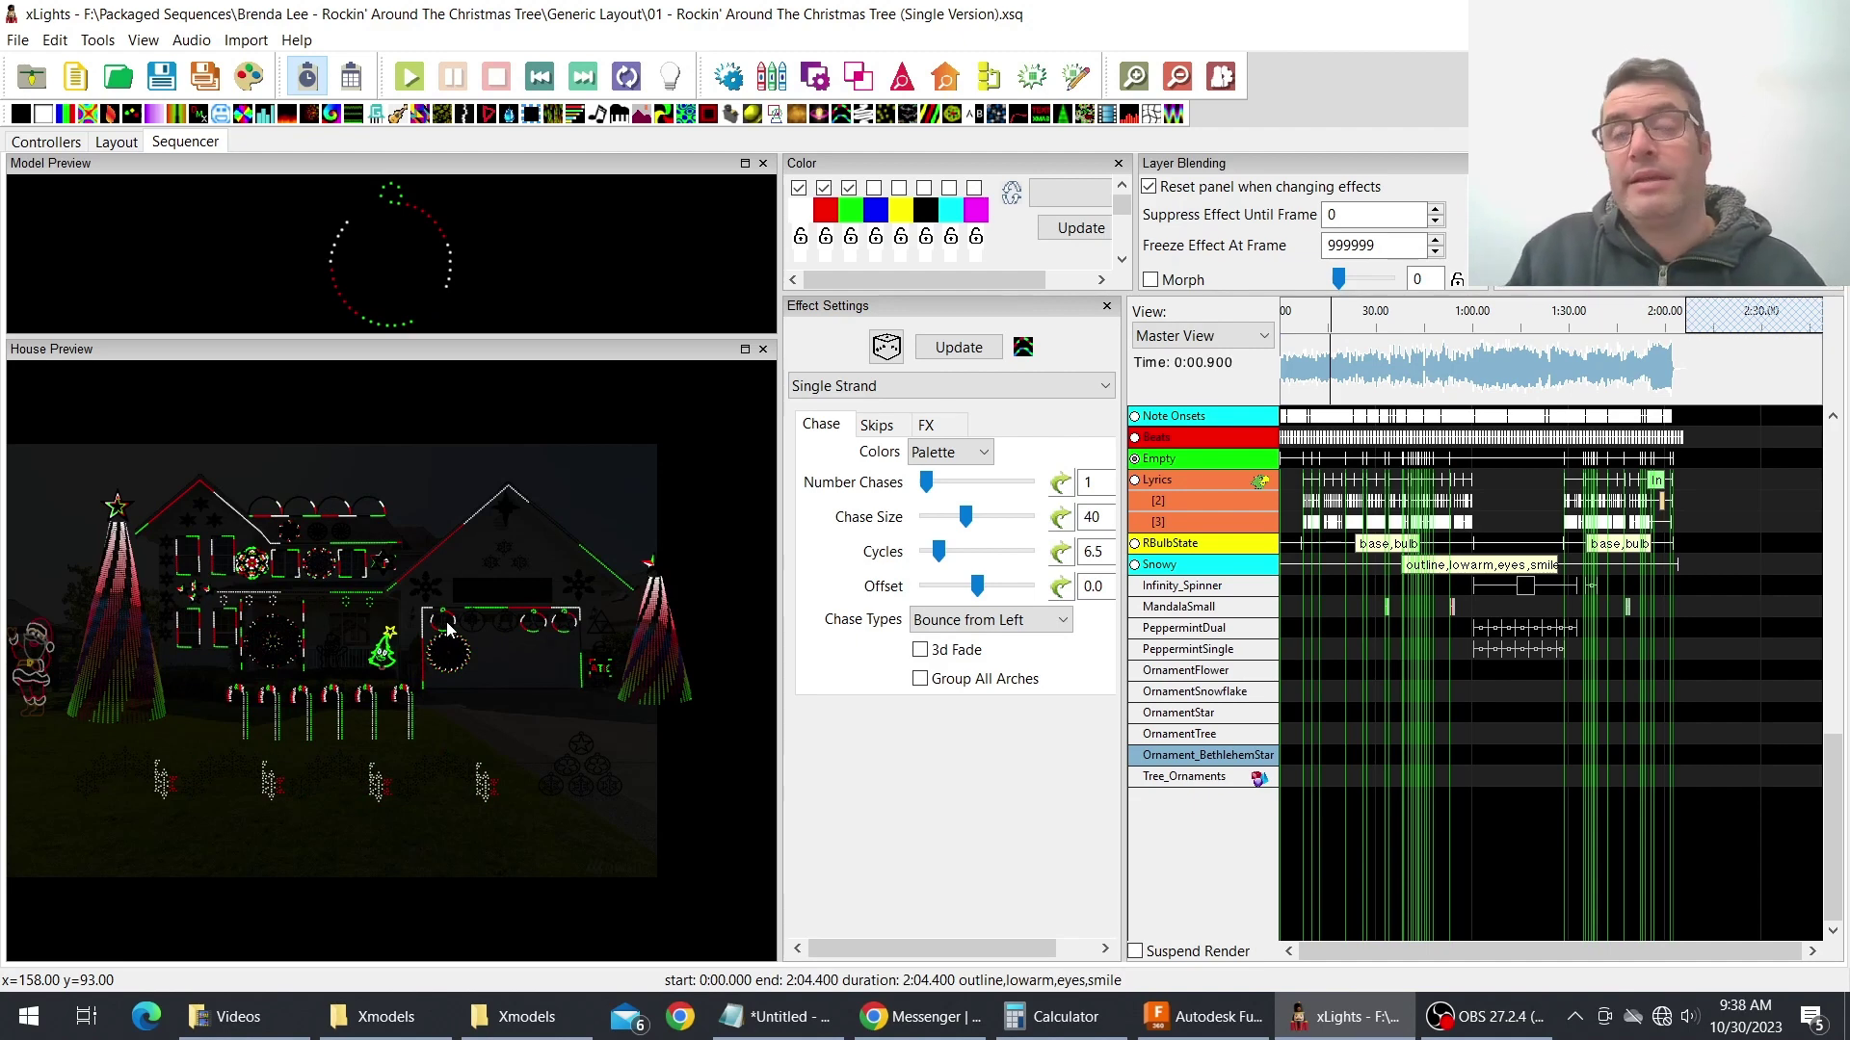
pyautogui.scroll(5, 1466, 668)
pyautogui.scroll(5, 1471, 663)
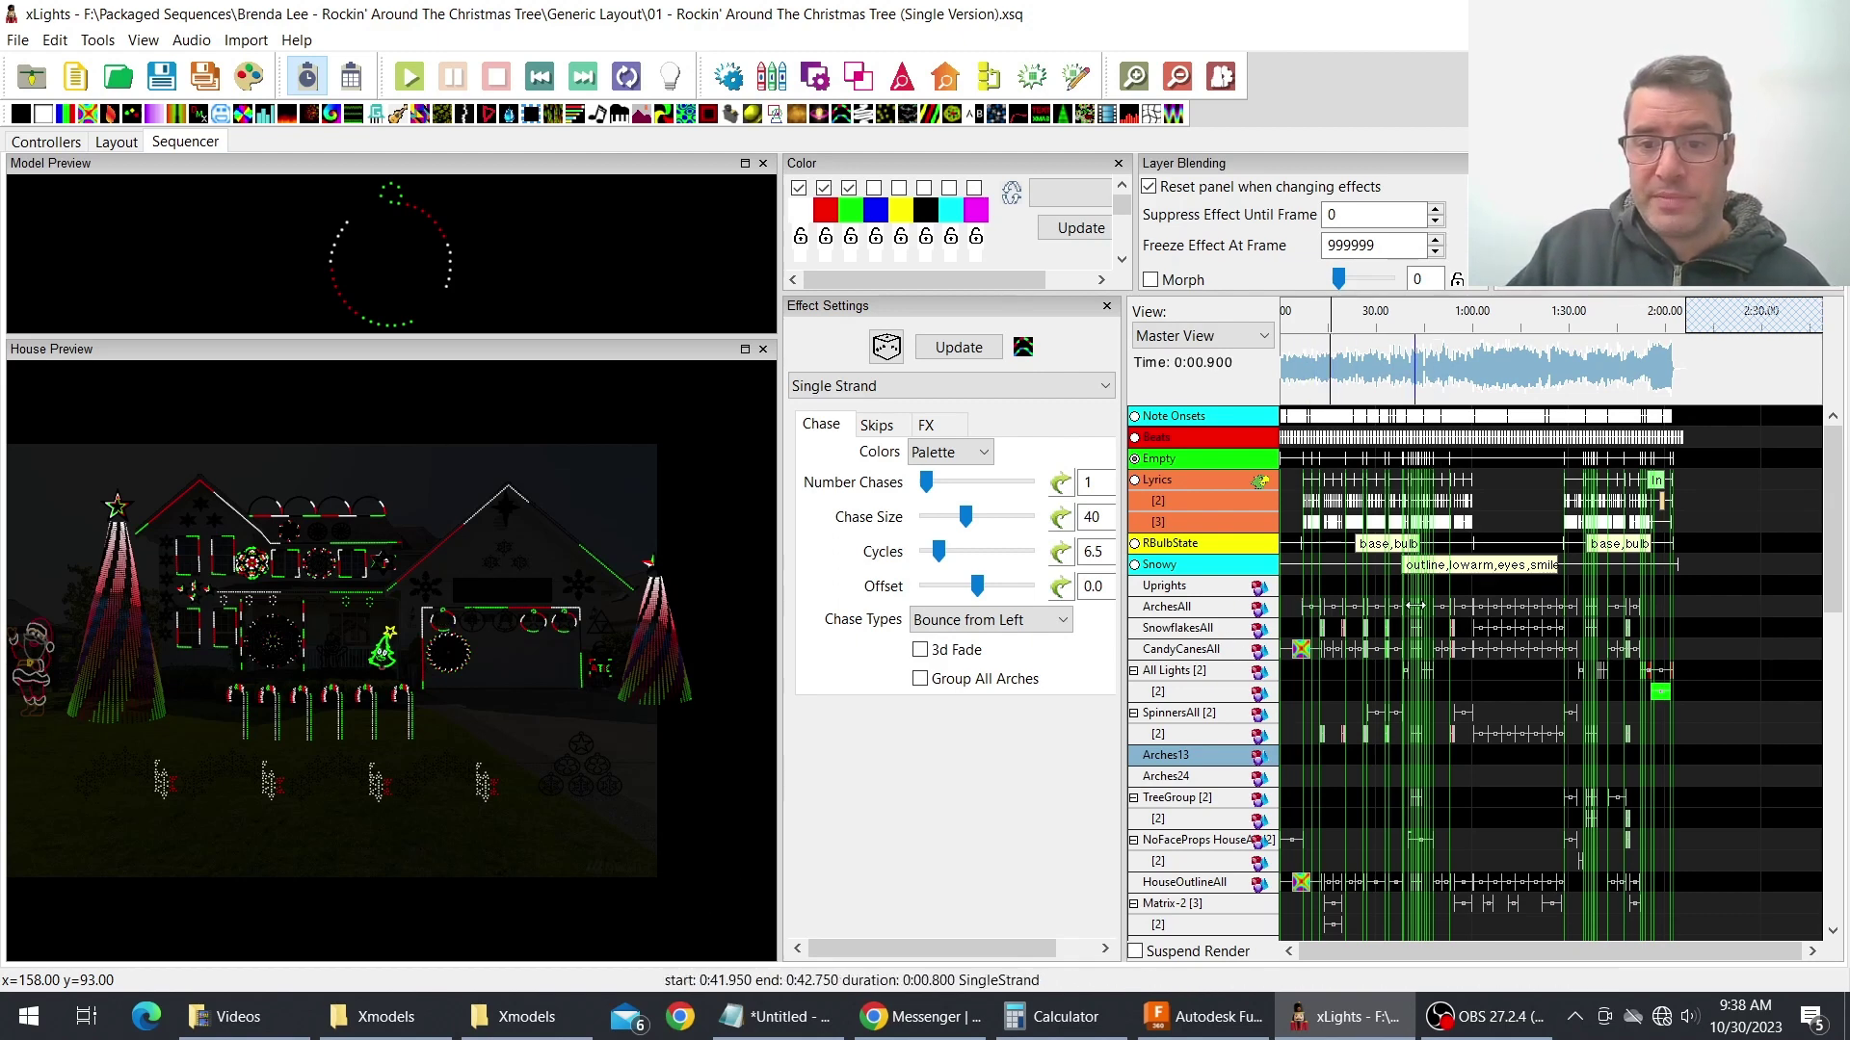
# - Set the play position to 1:11.400, zoom the timeline in, and select the ArchesAll row
pyautogui.click(1517, 367)
pyautogui.scroll(1, 1518, 366)
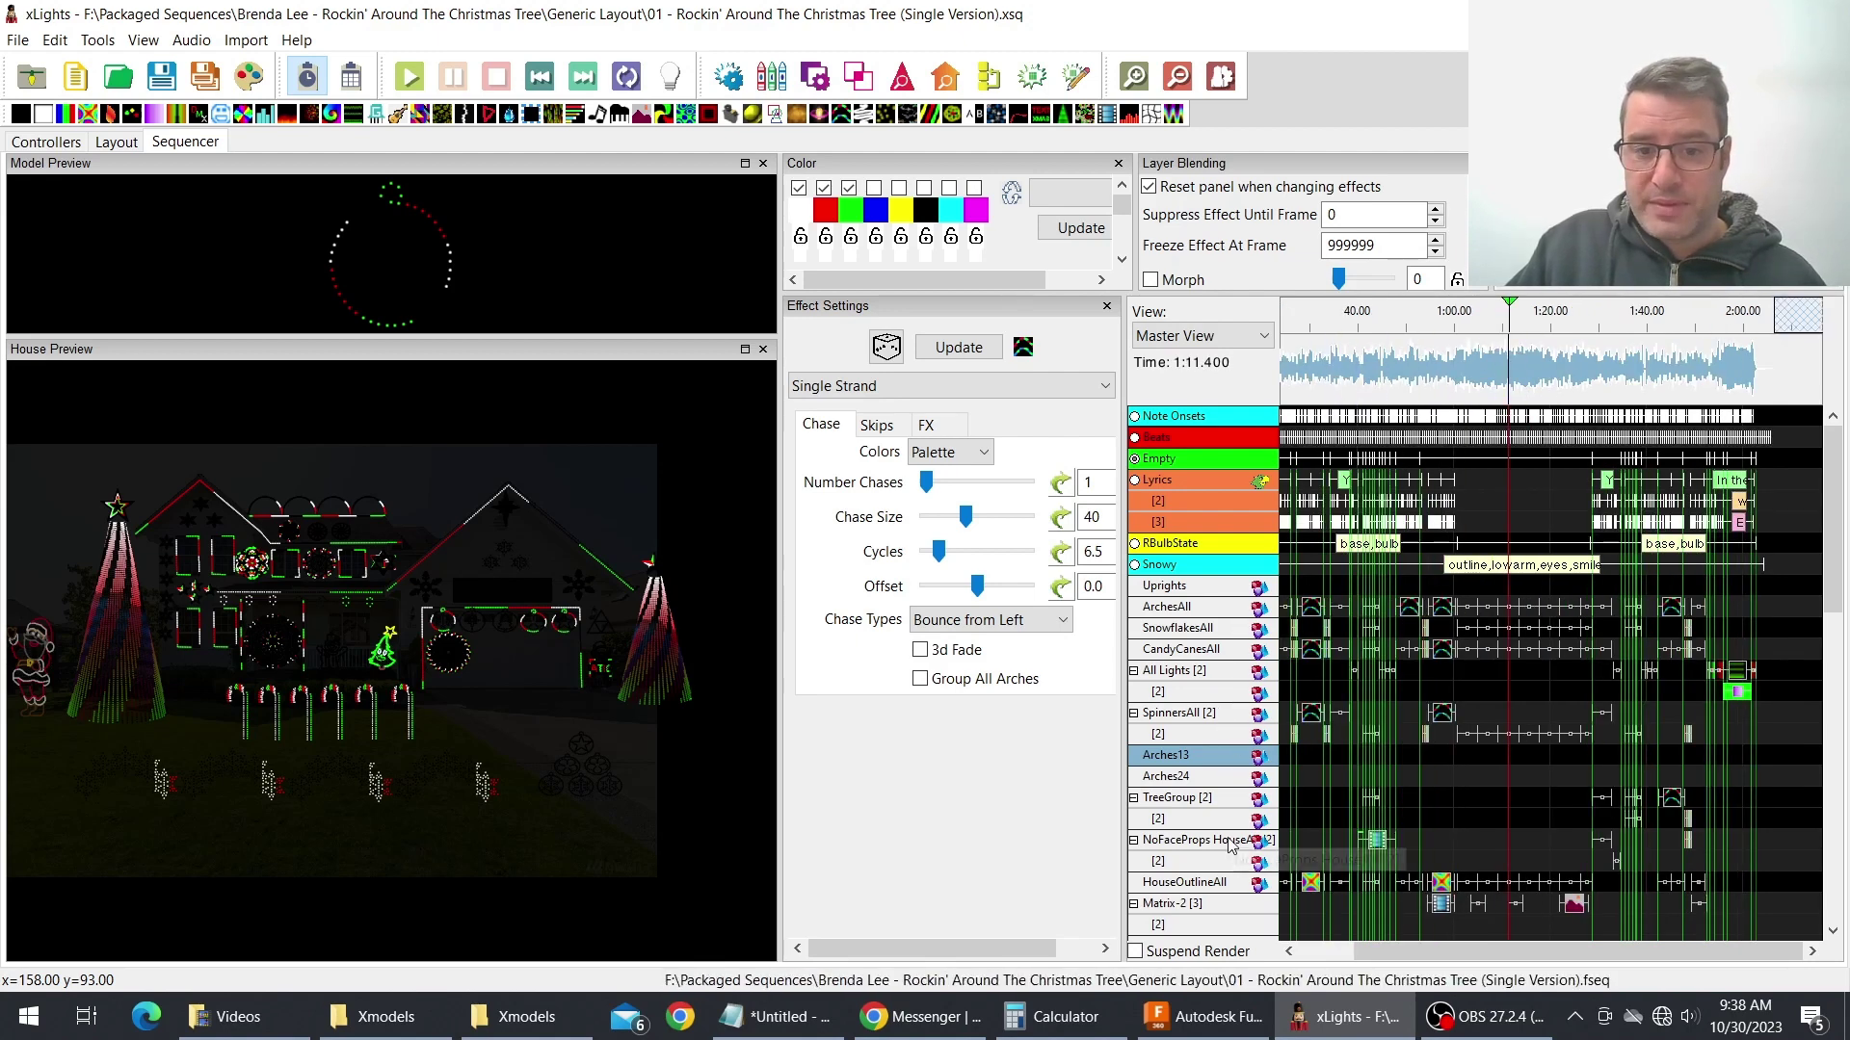
pyautogui.scroll(-1, 1231, 850)
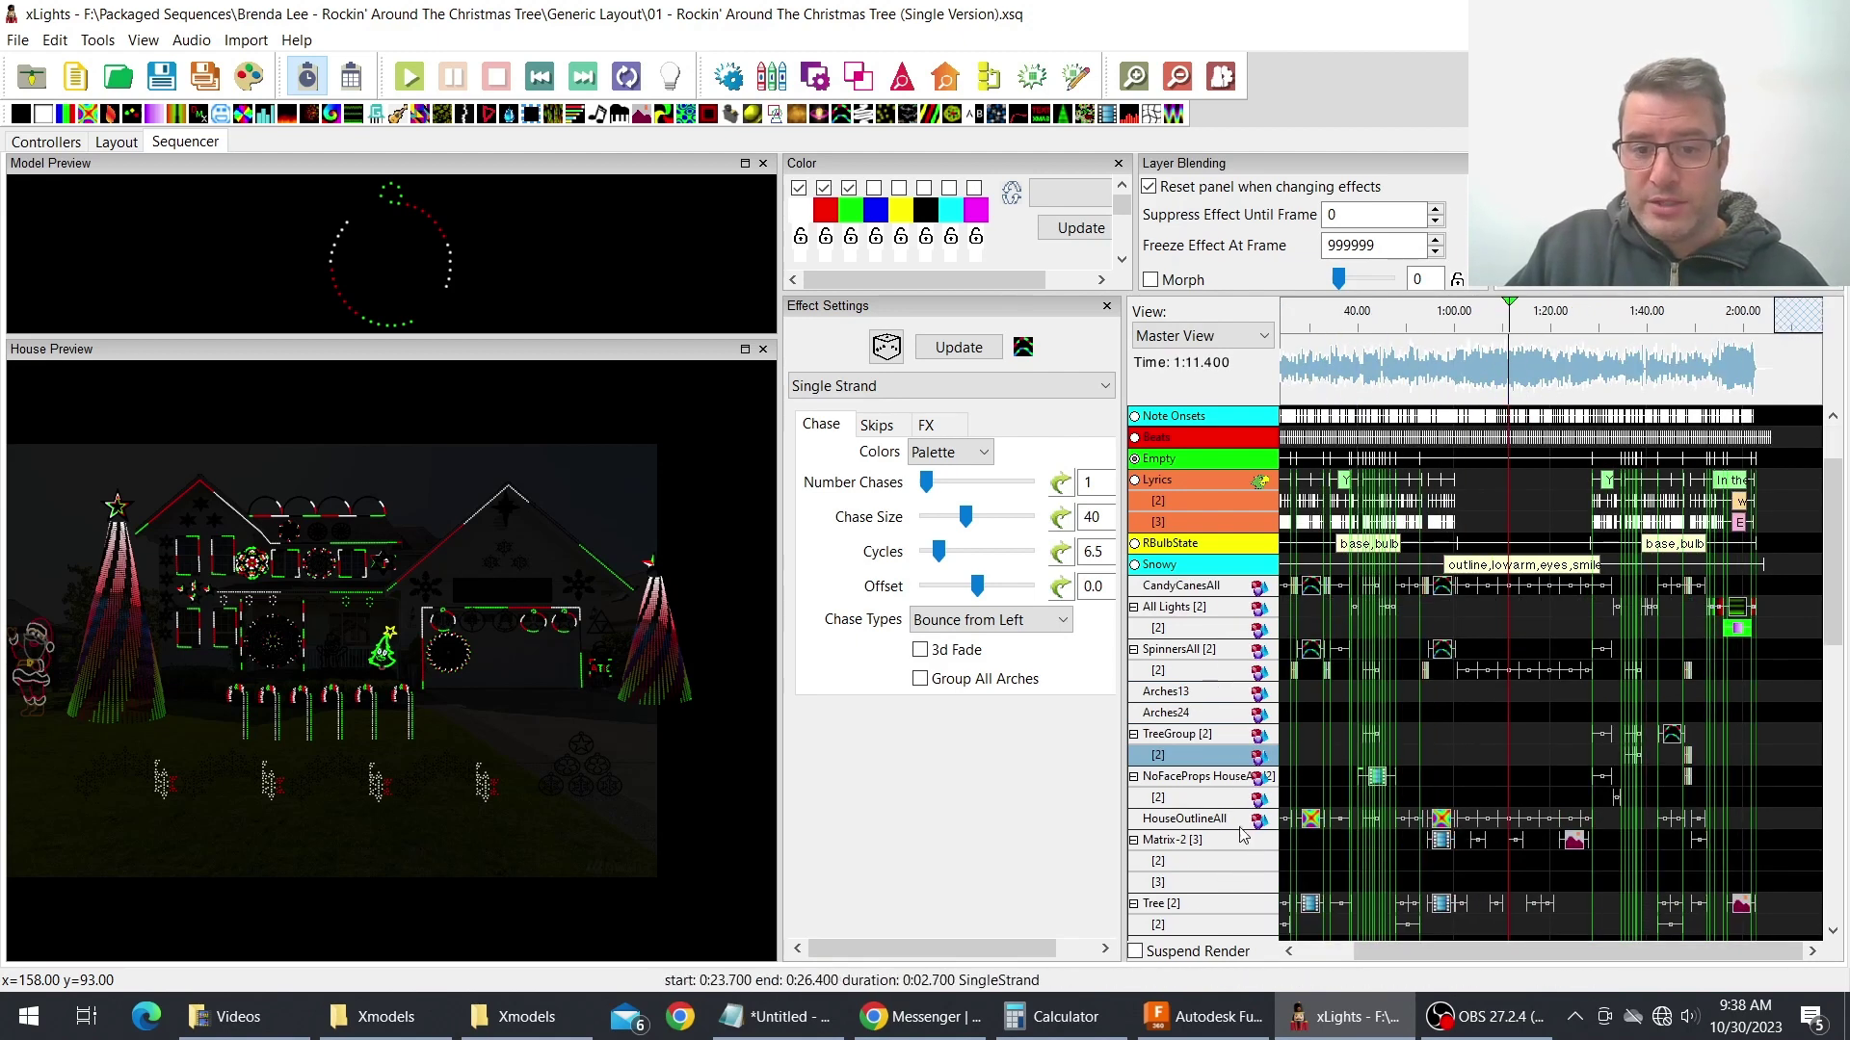
pyautogui.scroll(-2, 1425, 843)
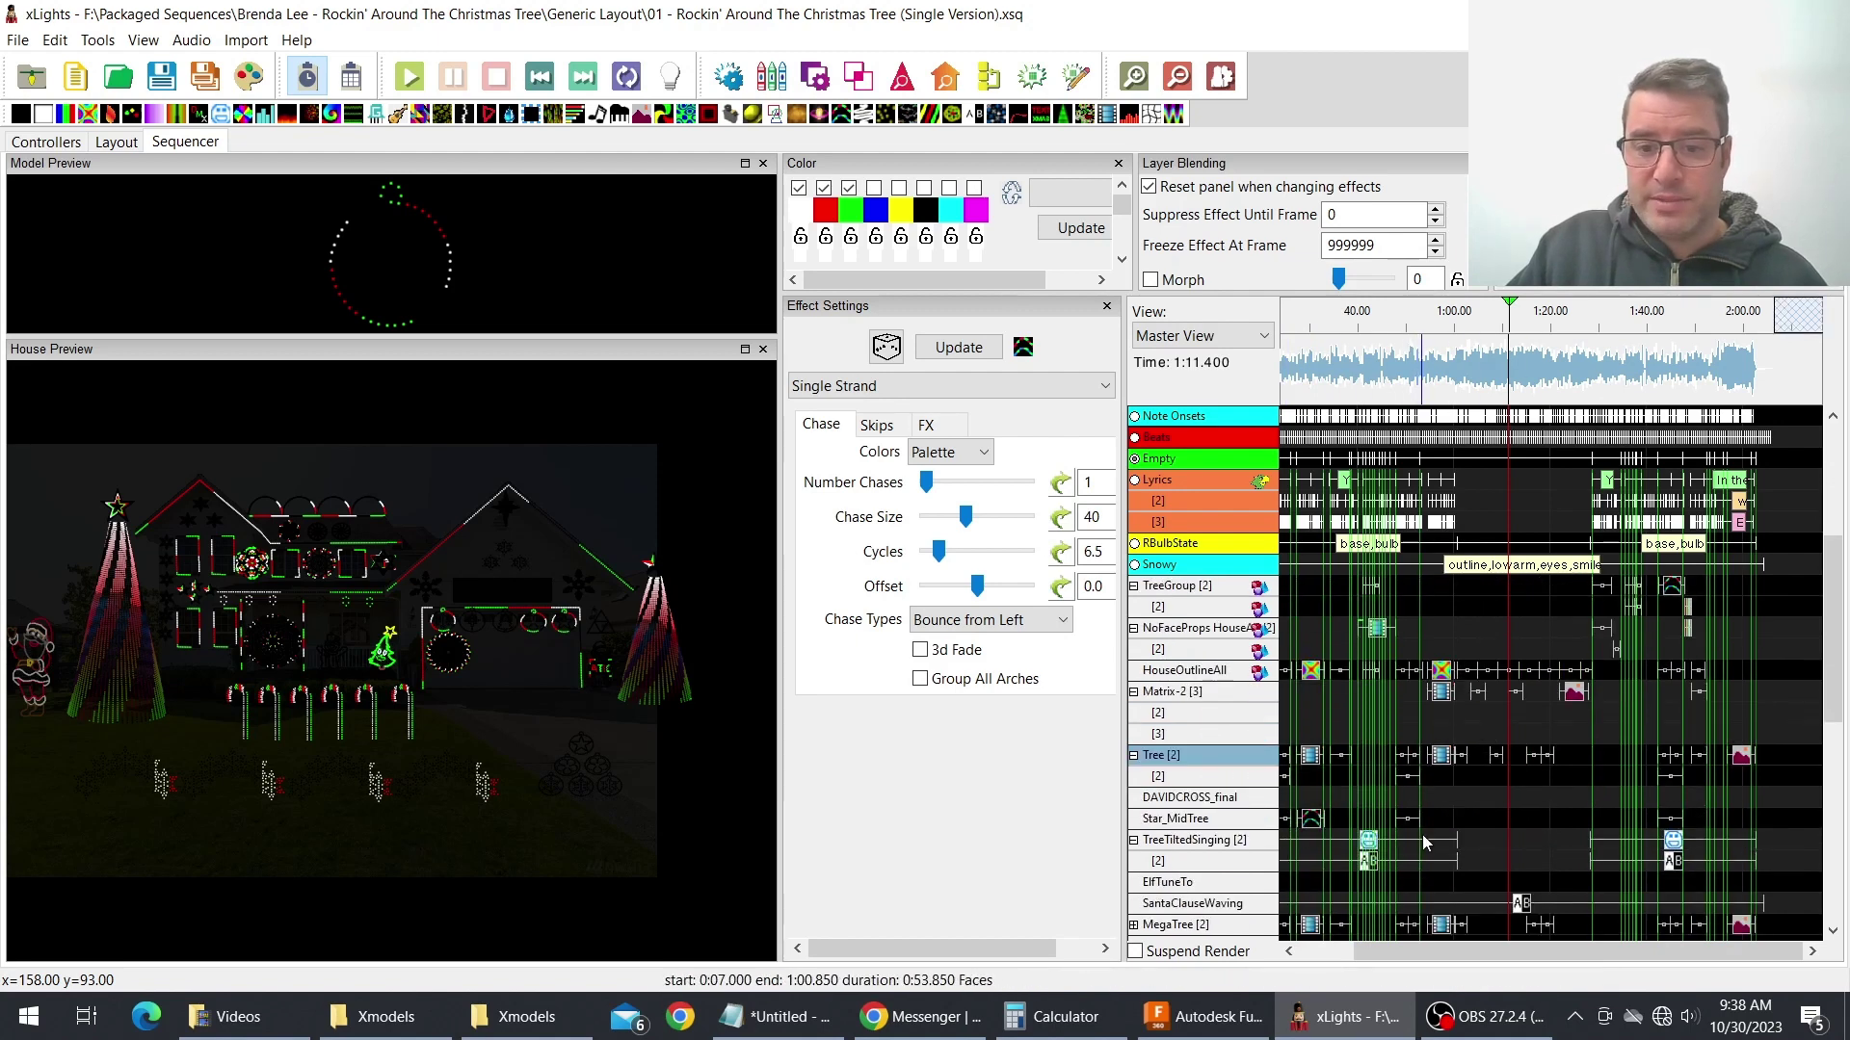
pyautogui.scroll(3, 1425, 843)
pyautogui.click(1234, 614)
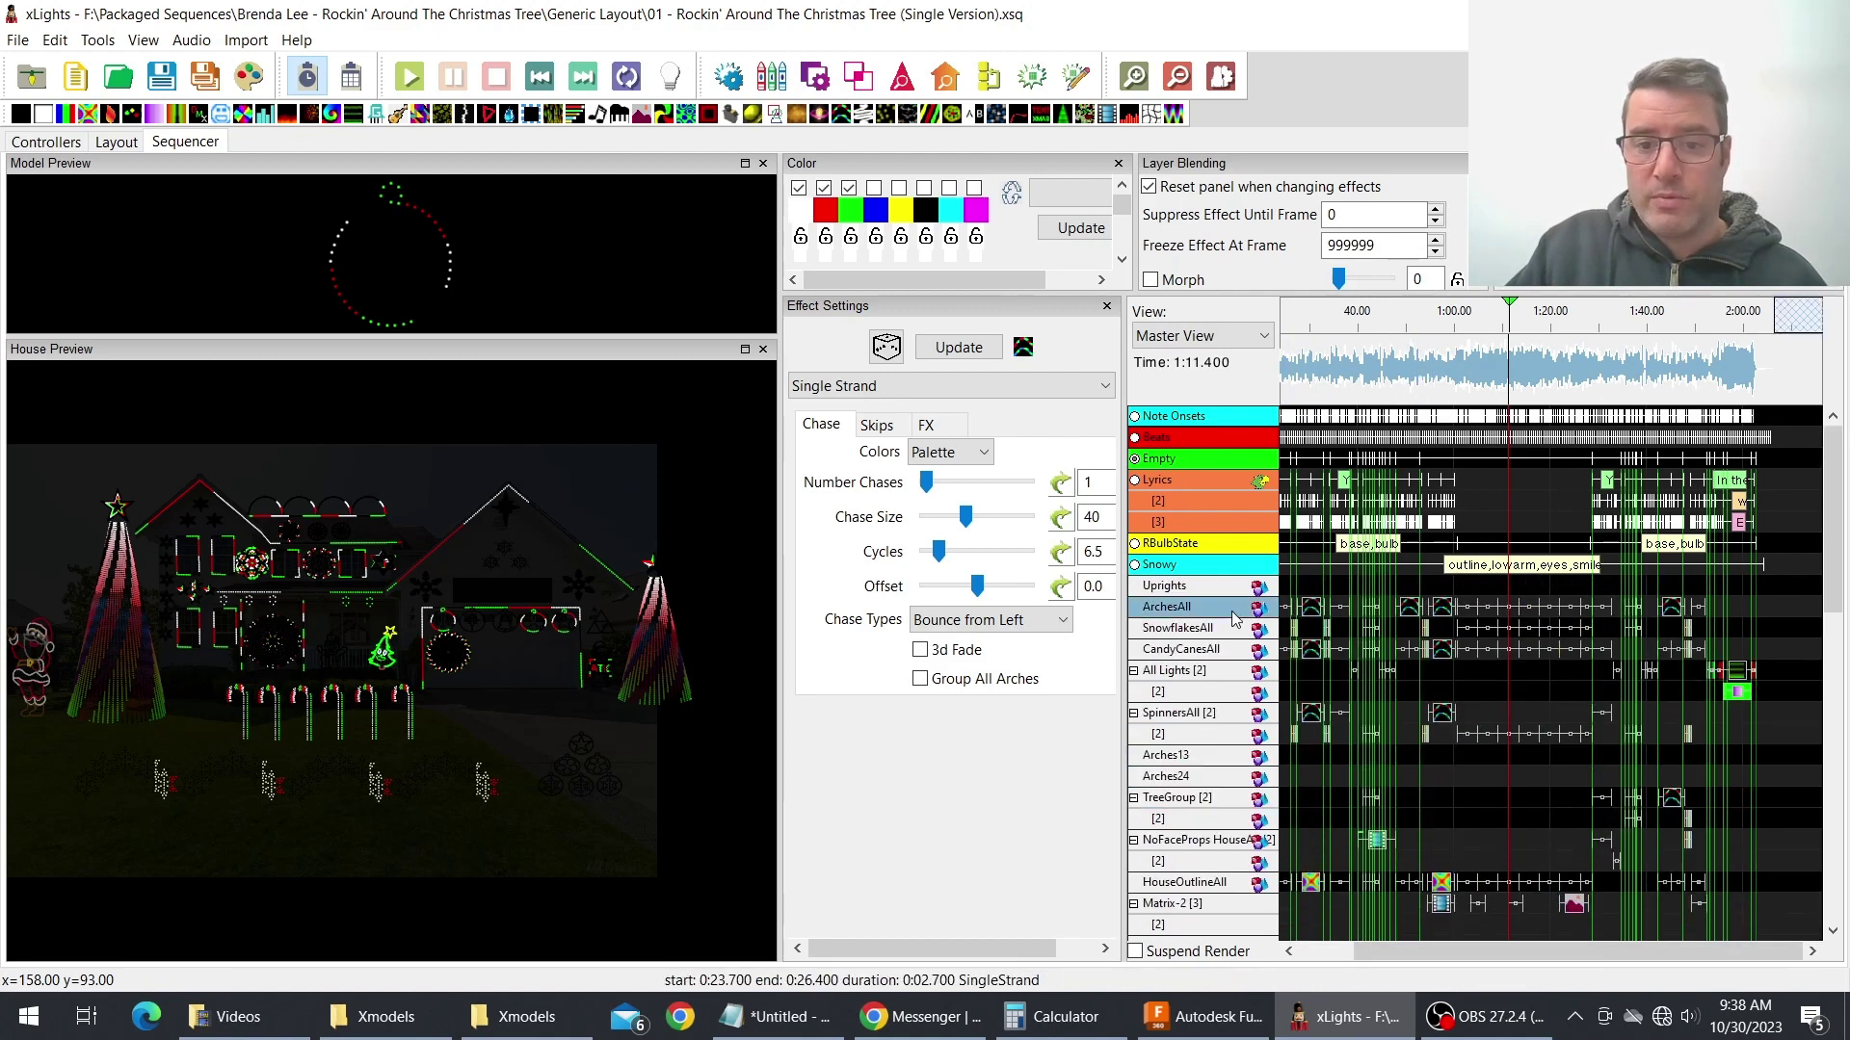
# - Copy all effects on the ArchesAll row
pyautogui.rightClick(1236, 617)
pyautogui.moveTo(1339, 825)
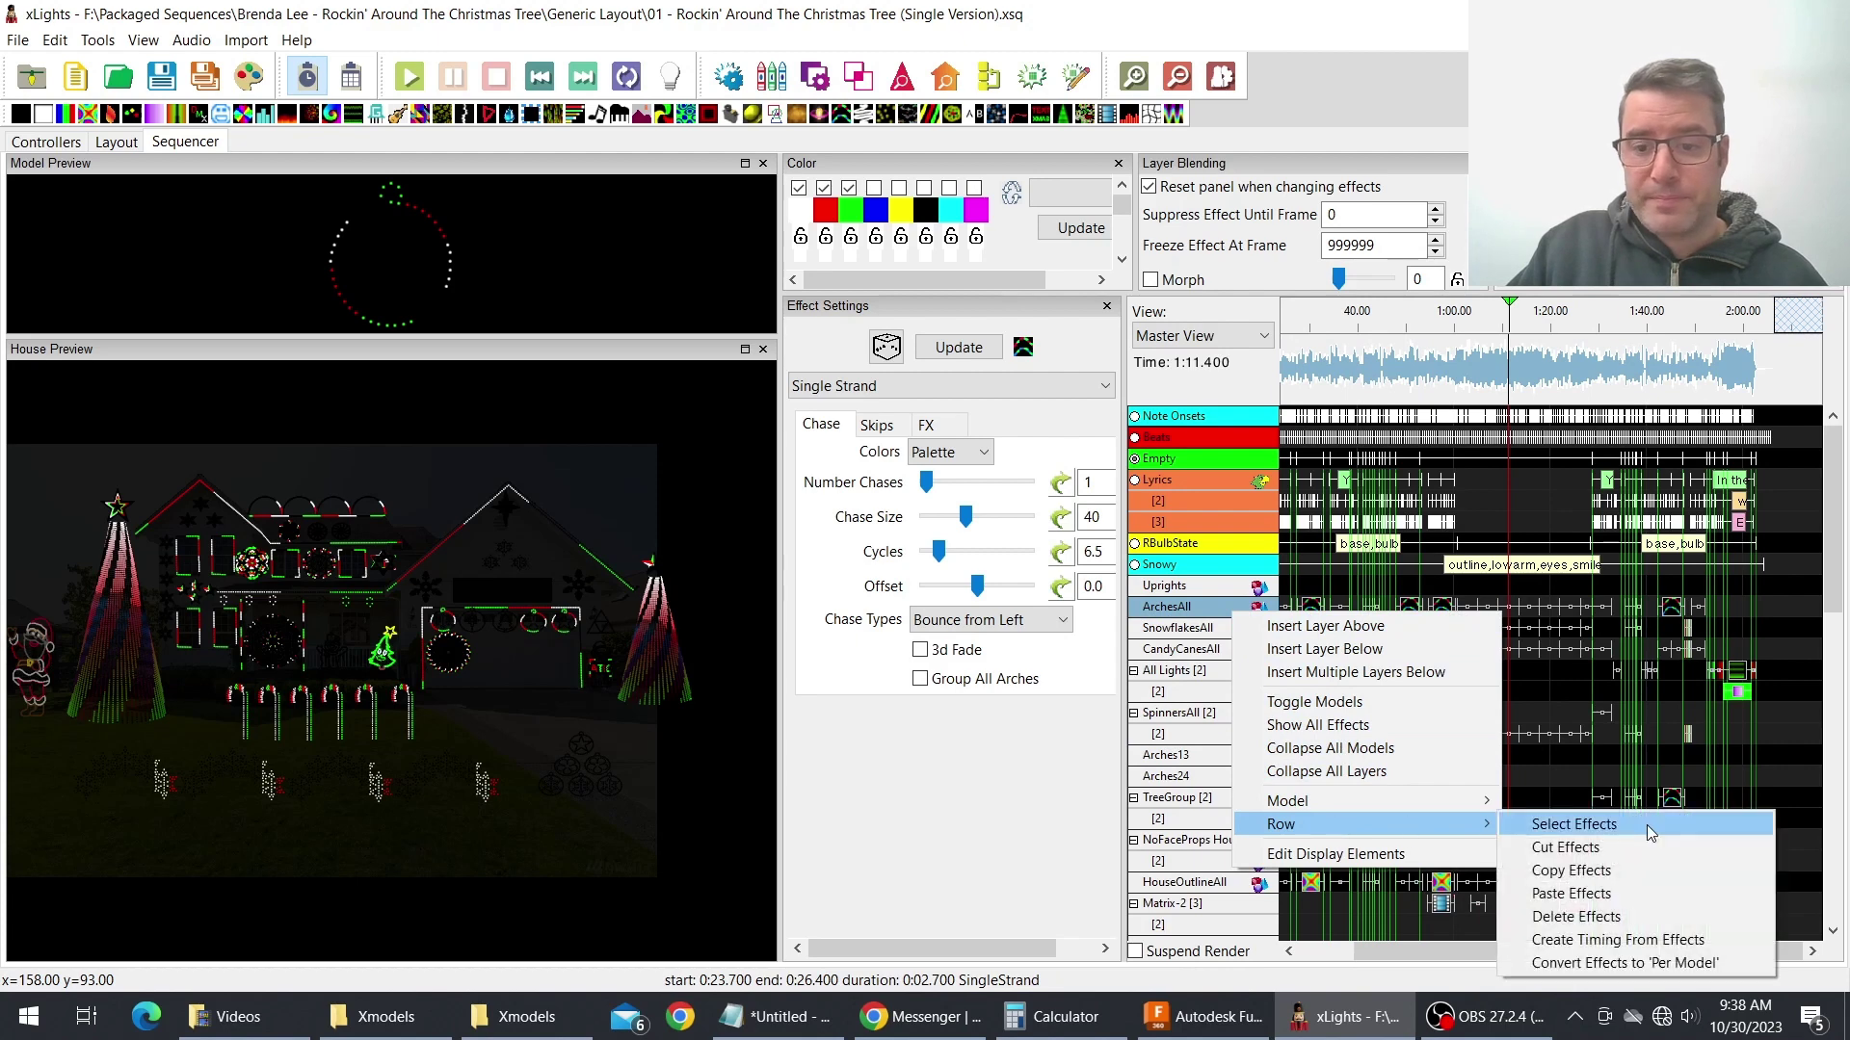
pyautogui.click(1649, 870)
# - Expand OrnamentFlower and paste the arch effects onto its flower submodel row
pyautogui.scroll(-5, 1436, 761)
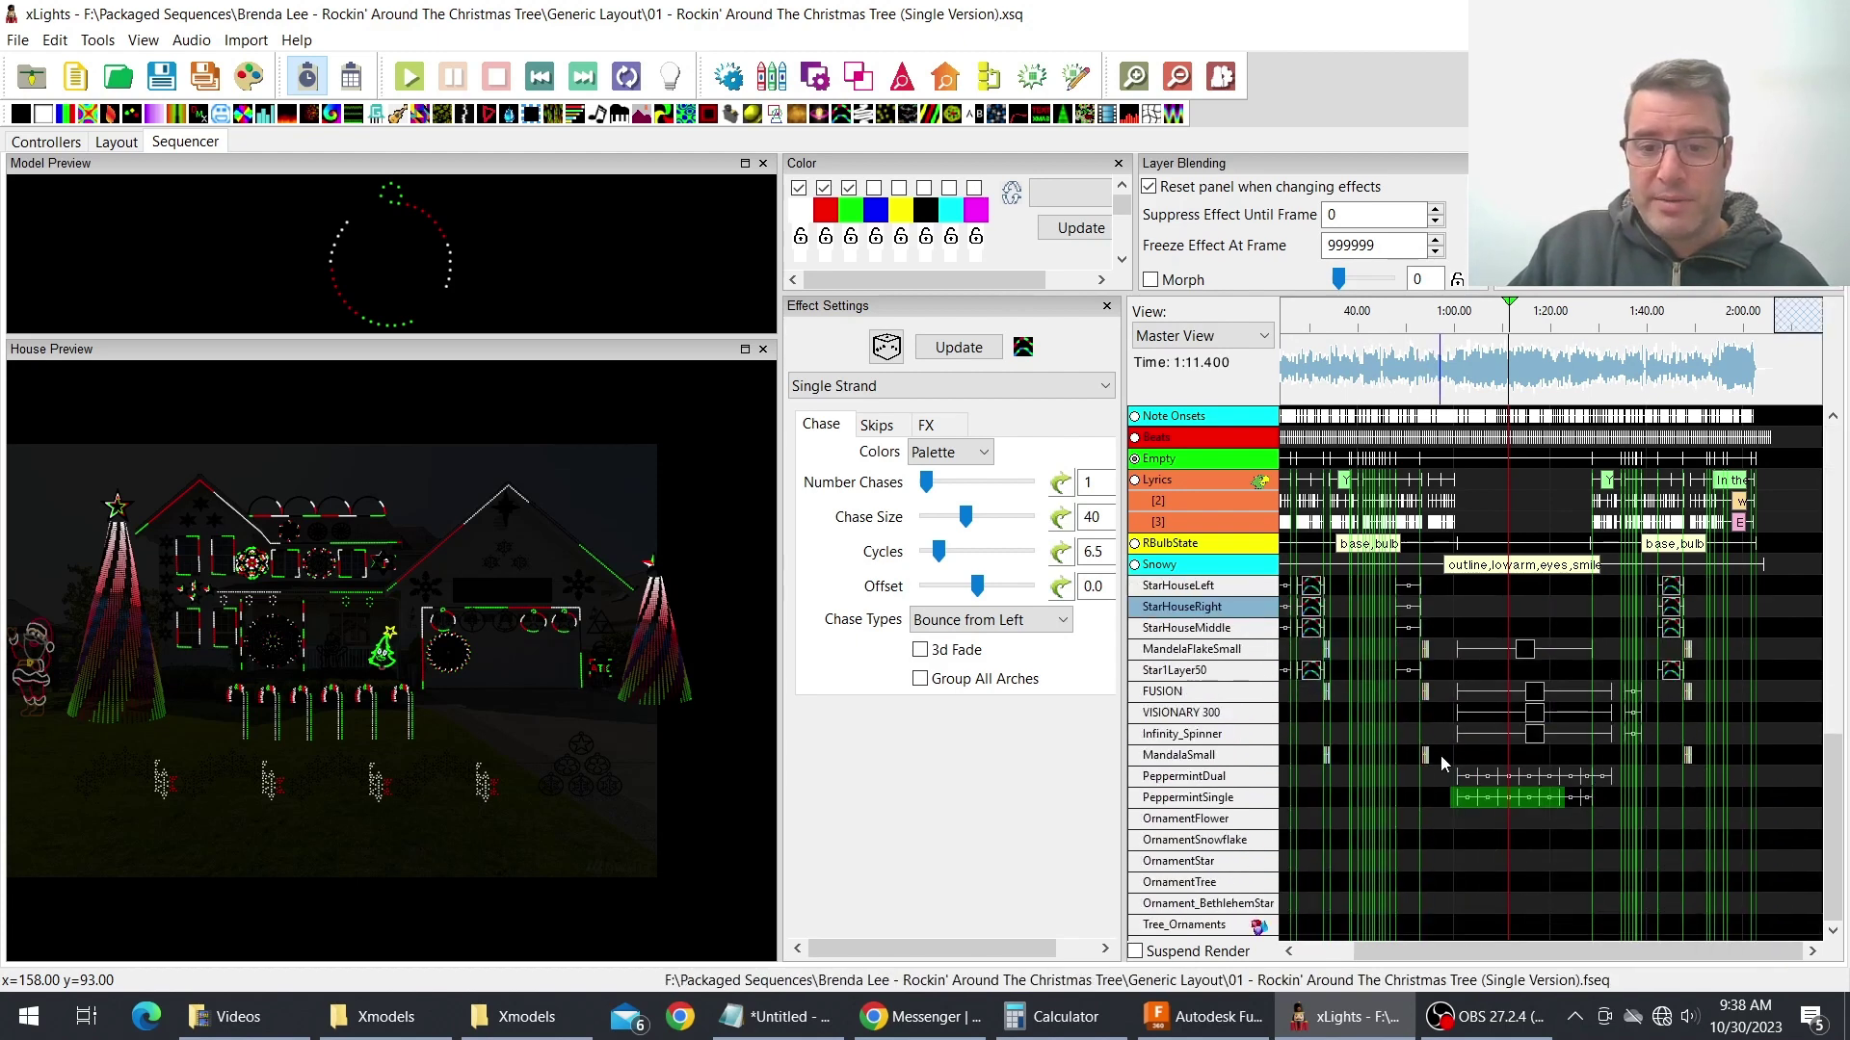
pyautogui.doubleClick(1229, 819)
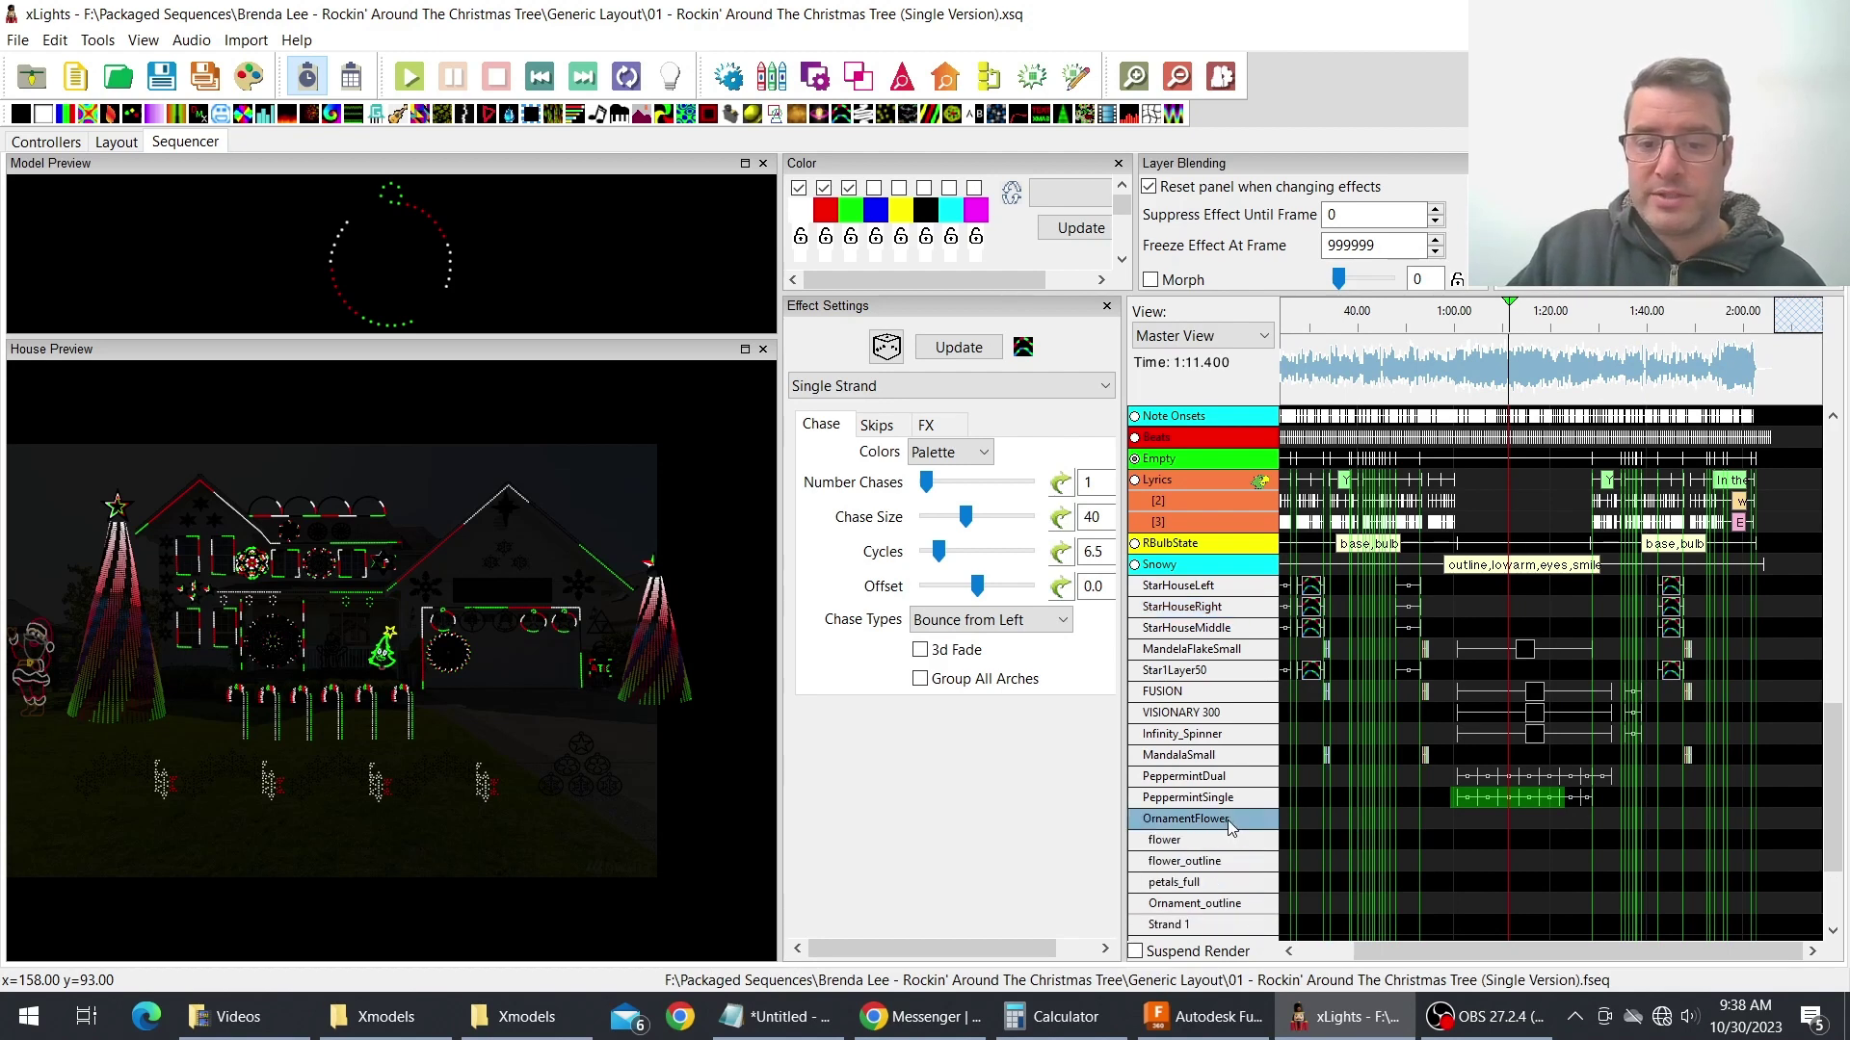
pyautogui.scroll(-2, 1243, 829)
pyautogui.click(1265, 827)
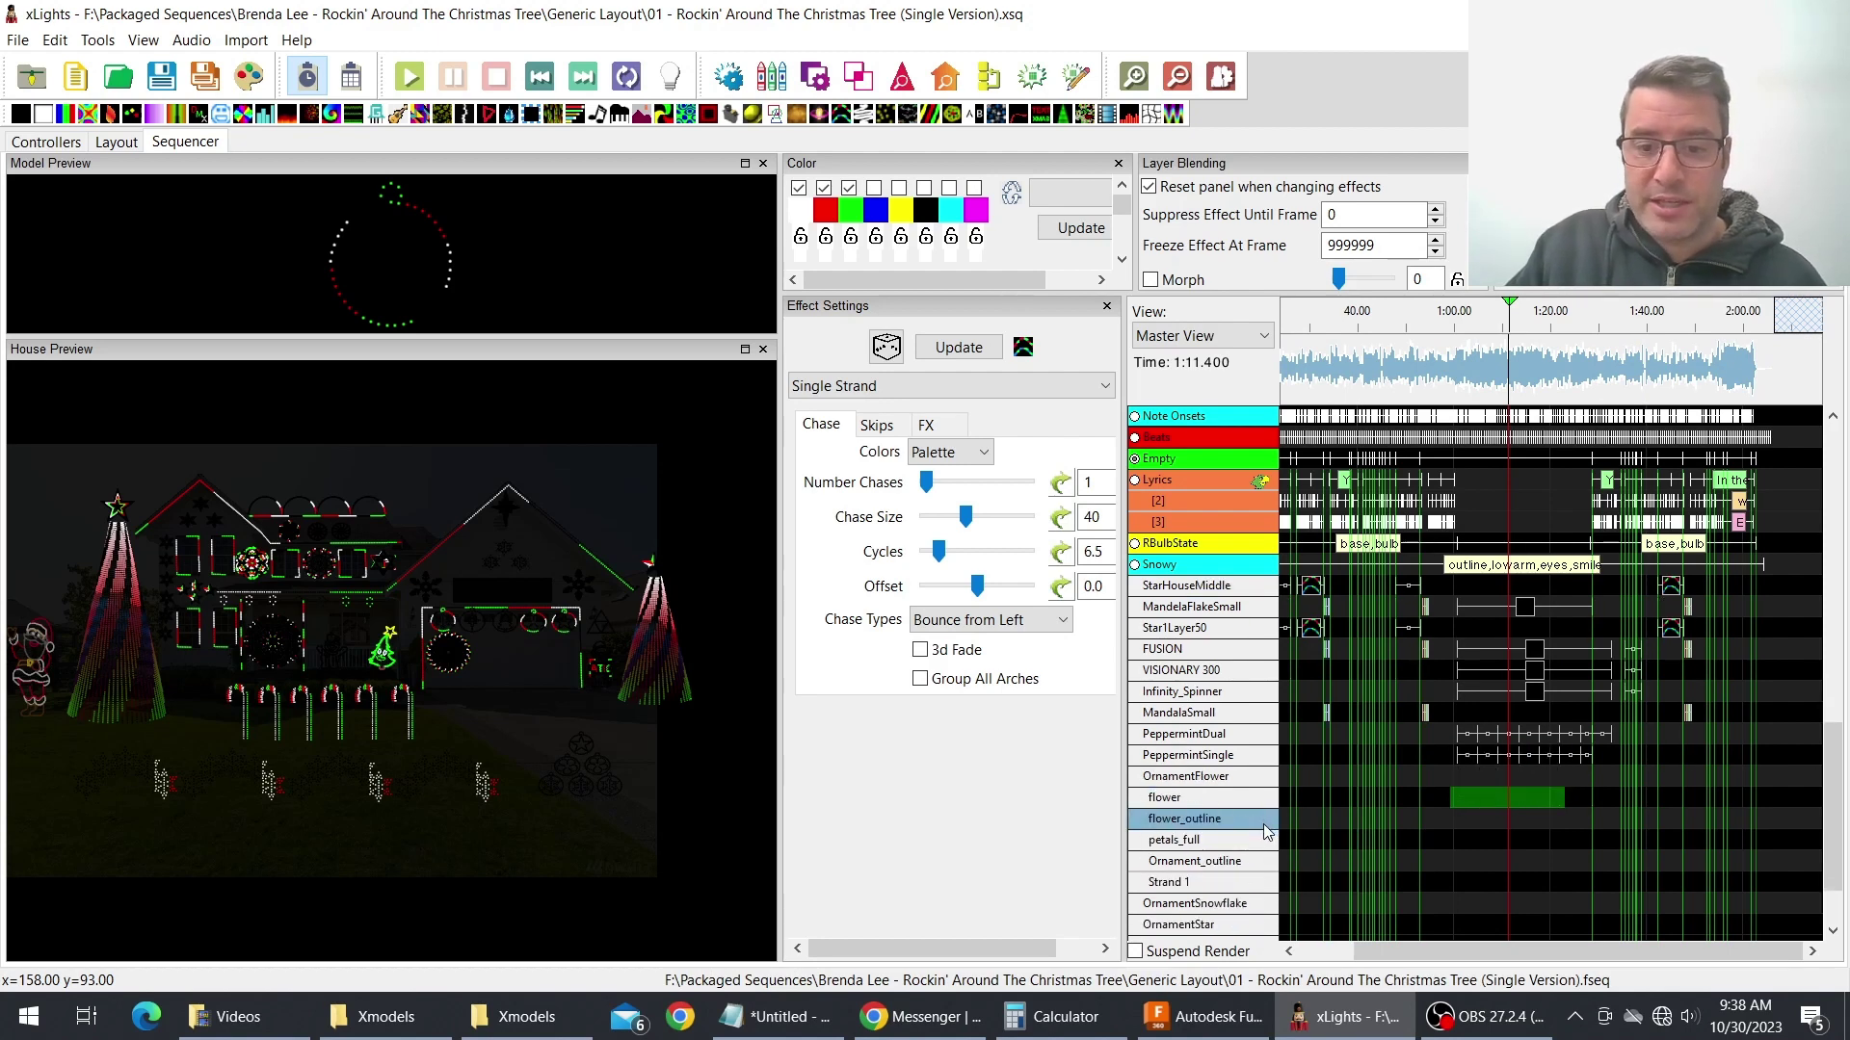
pyautogui.rightClick(1270, 799)
pyautogui.moveTo(1370, 761)
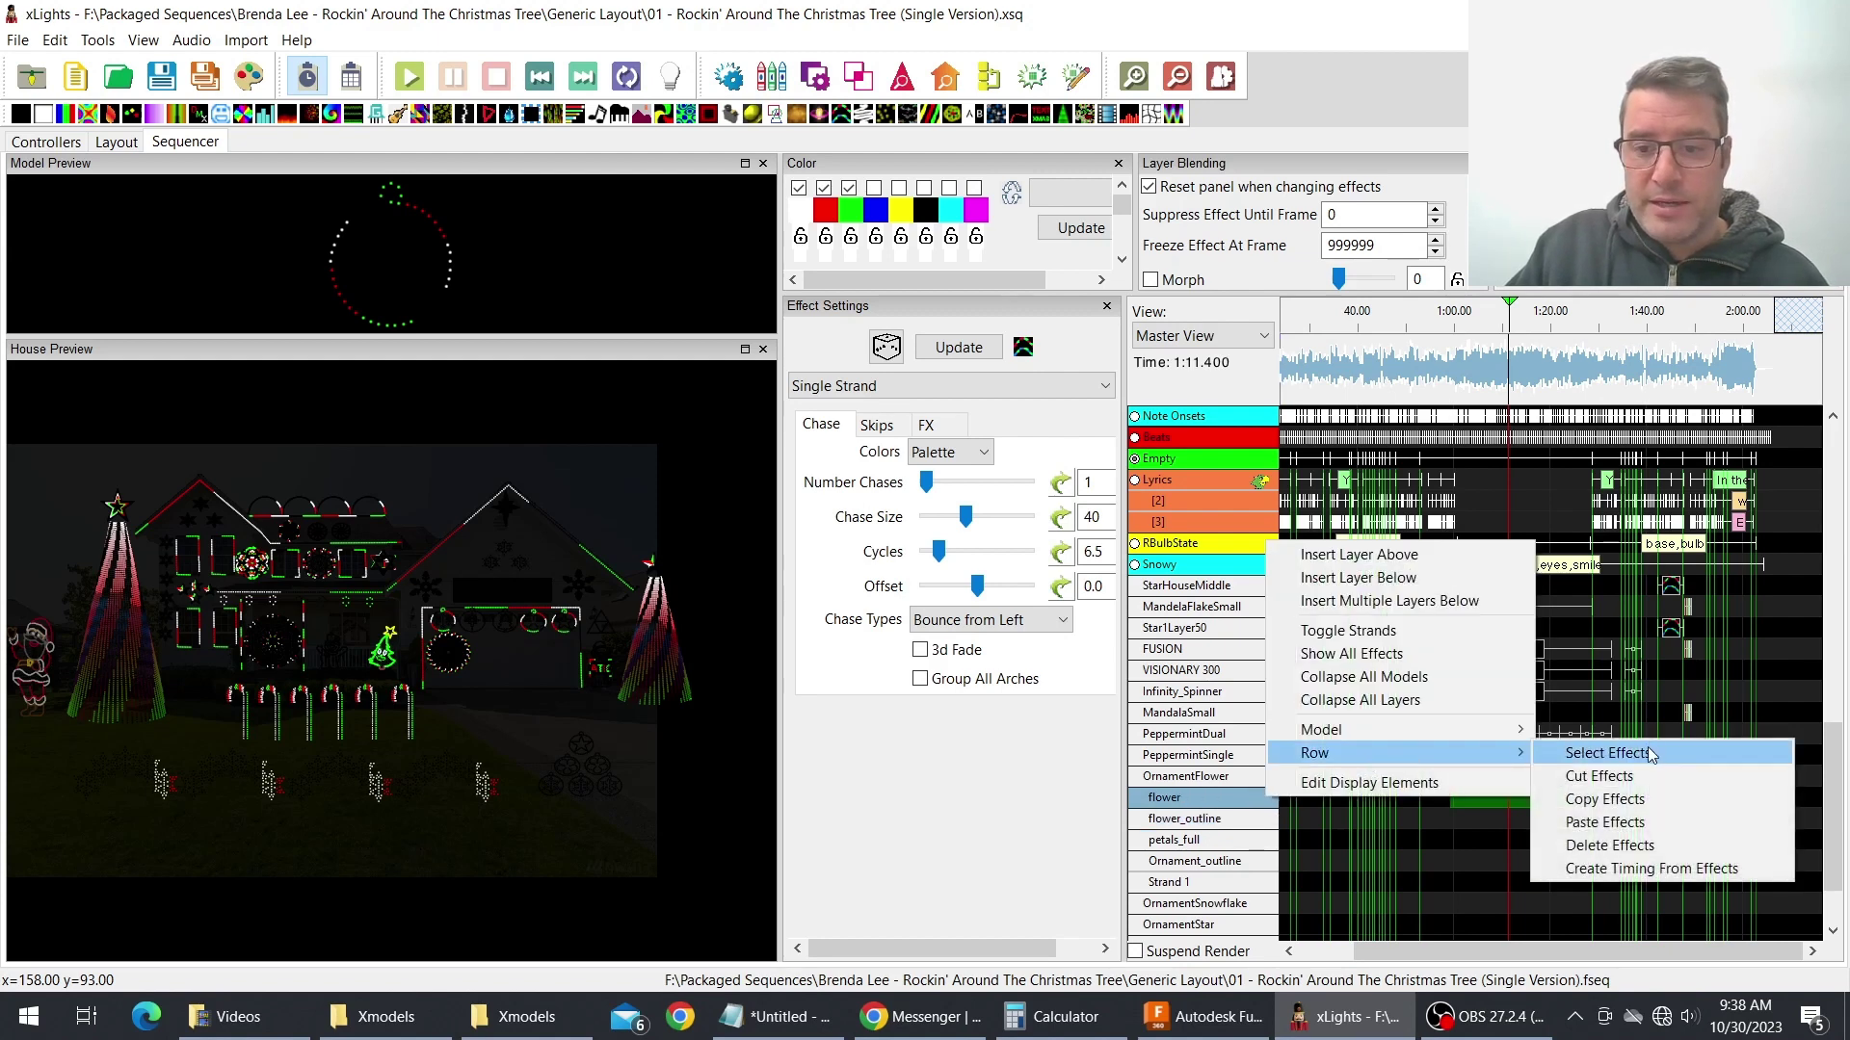
pyautogui.click(1589, 821)
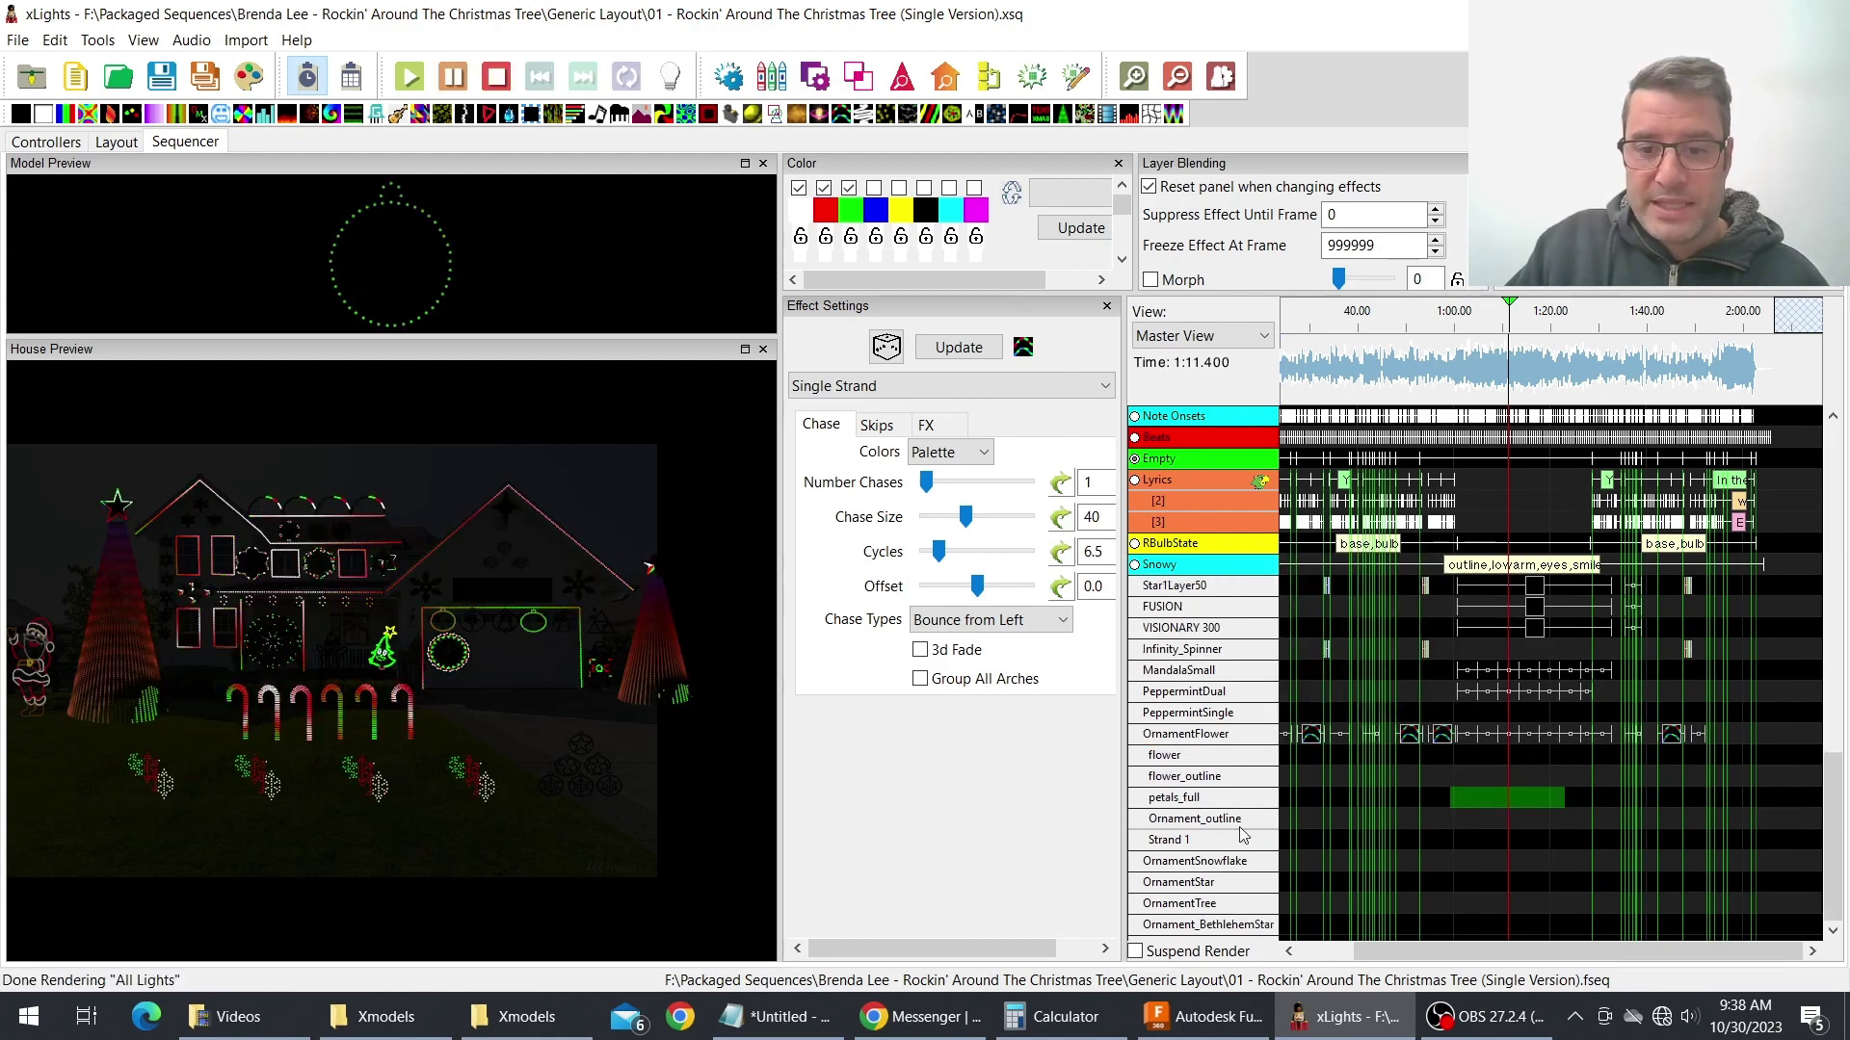
pyautogui.scroll(-3, 1223, 834)
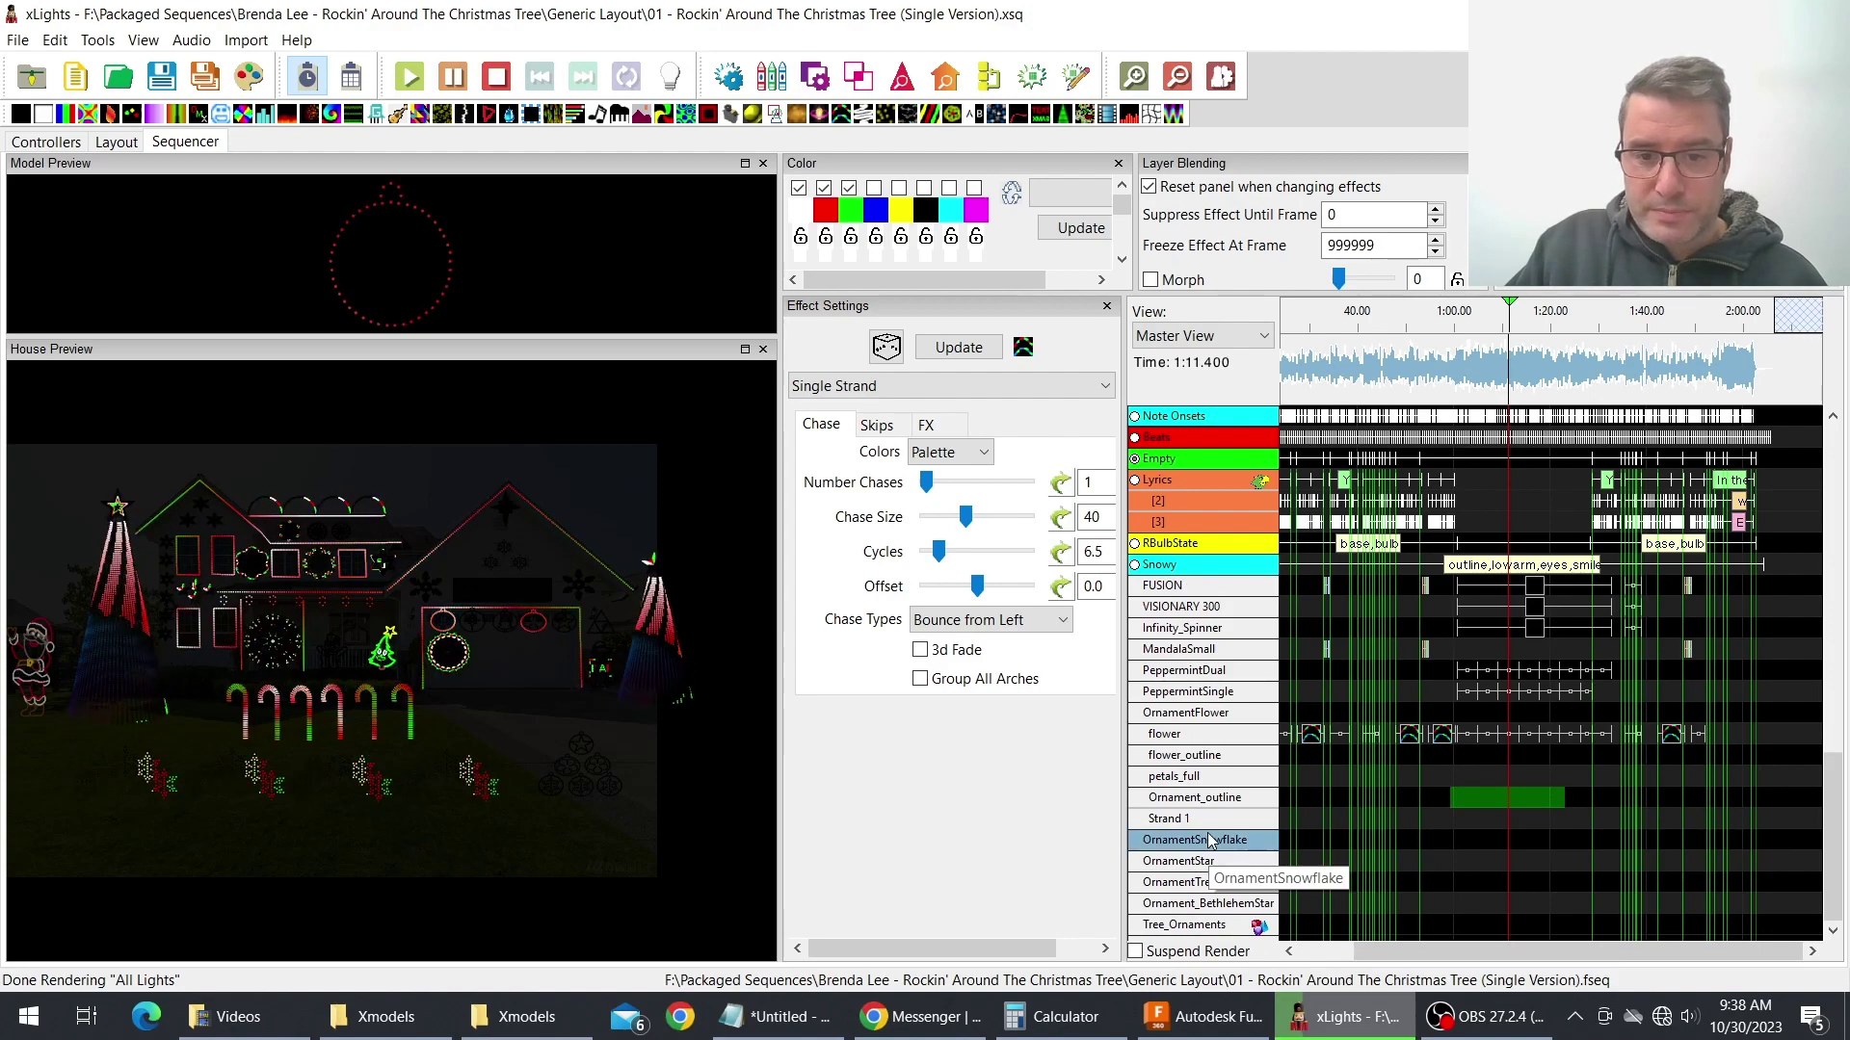
pyautogui.scroll(-4, 1216, 799)
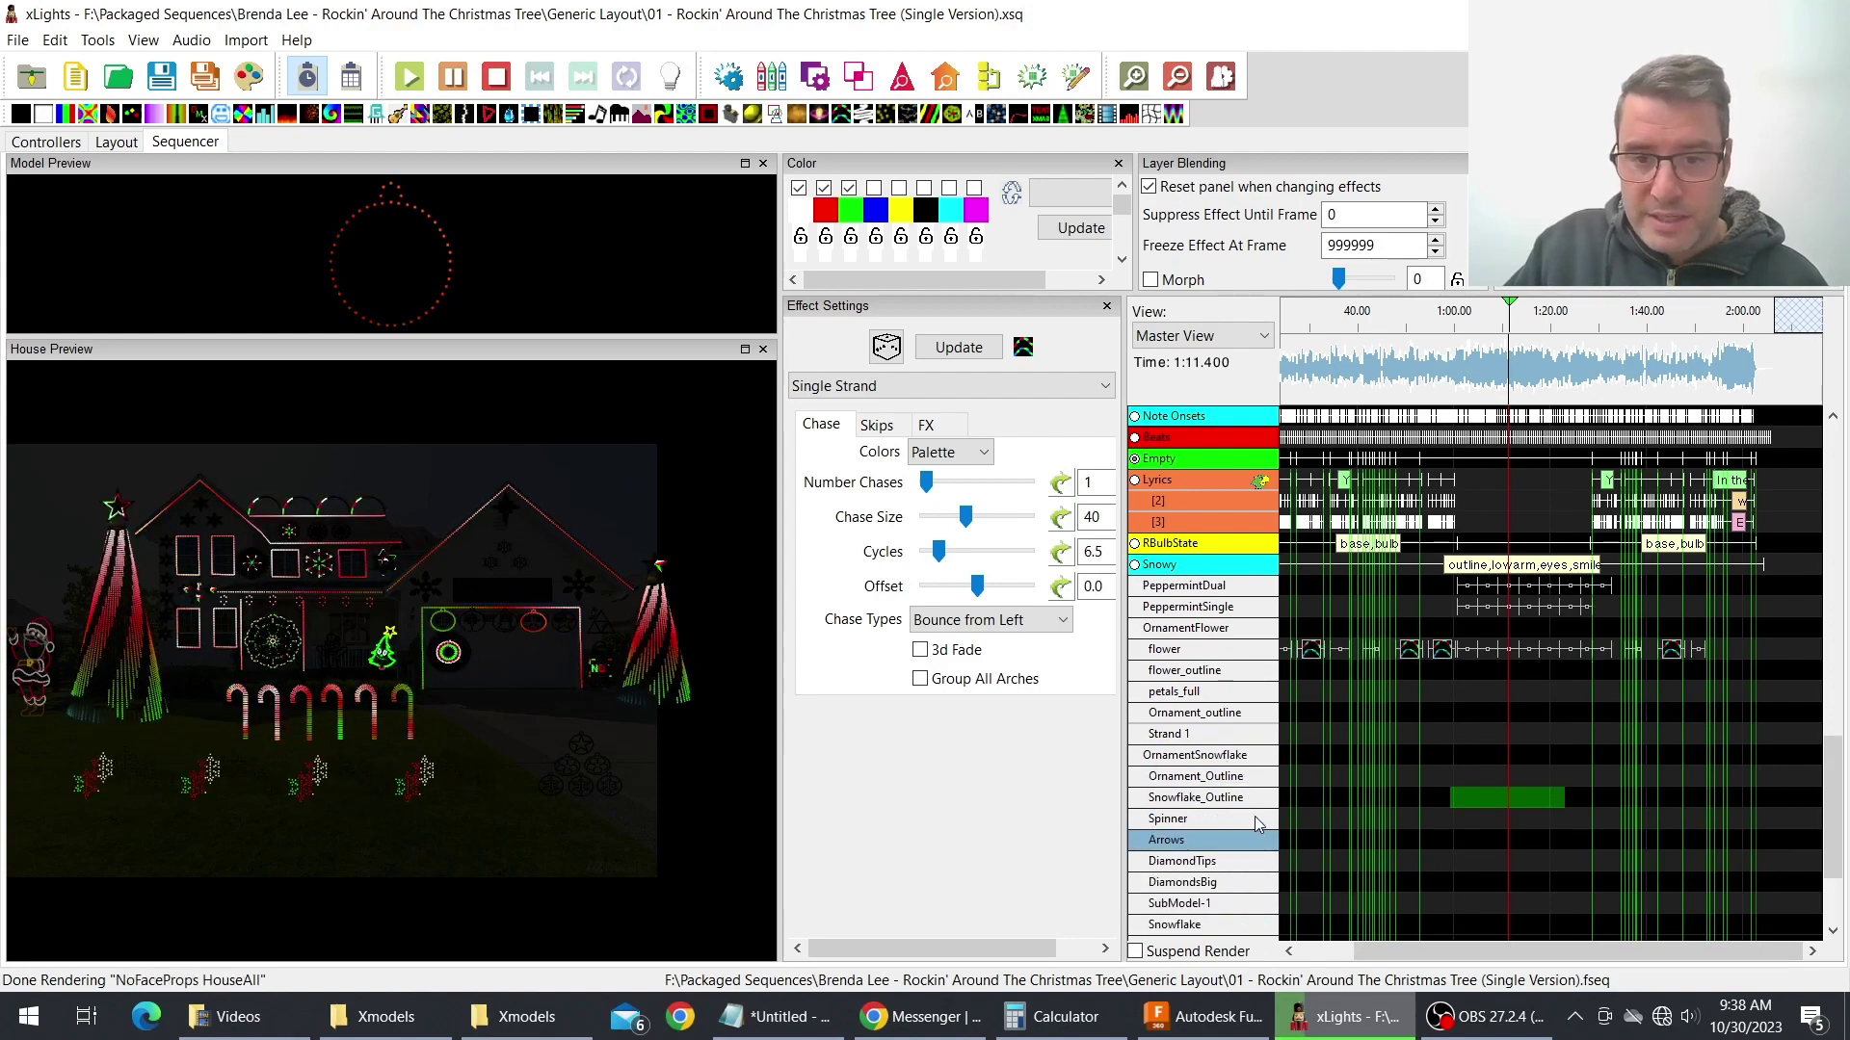
pyautogui.scroll(-1, 1241, 863)
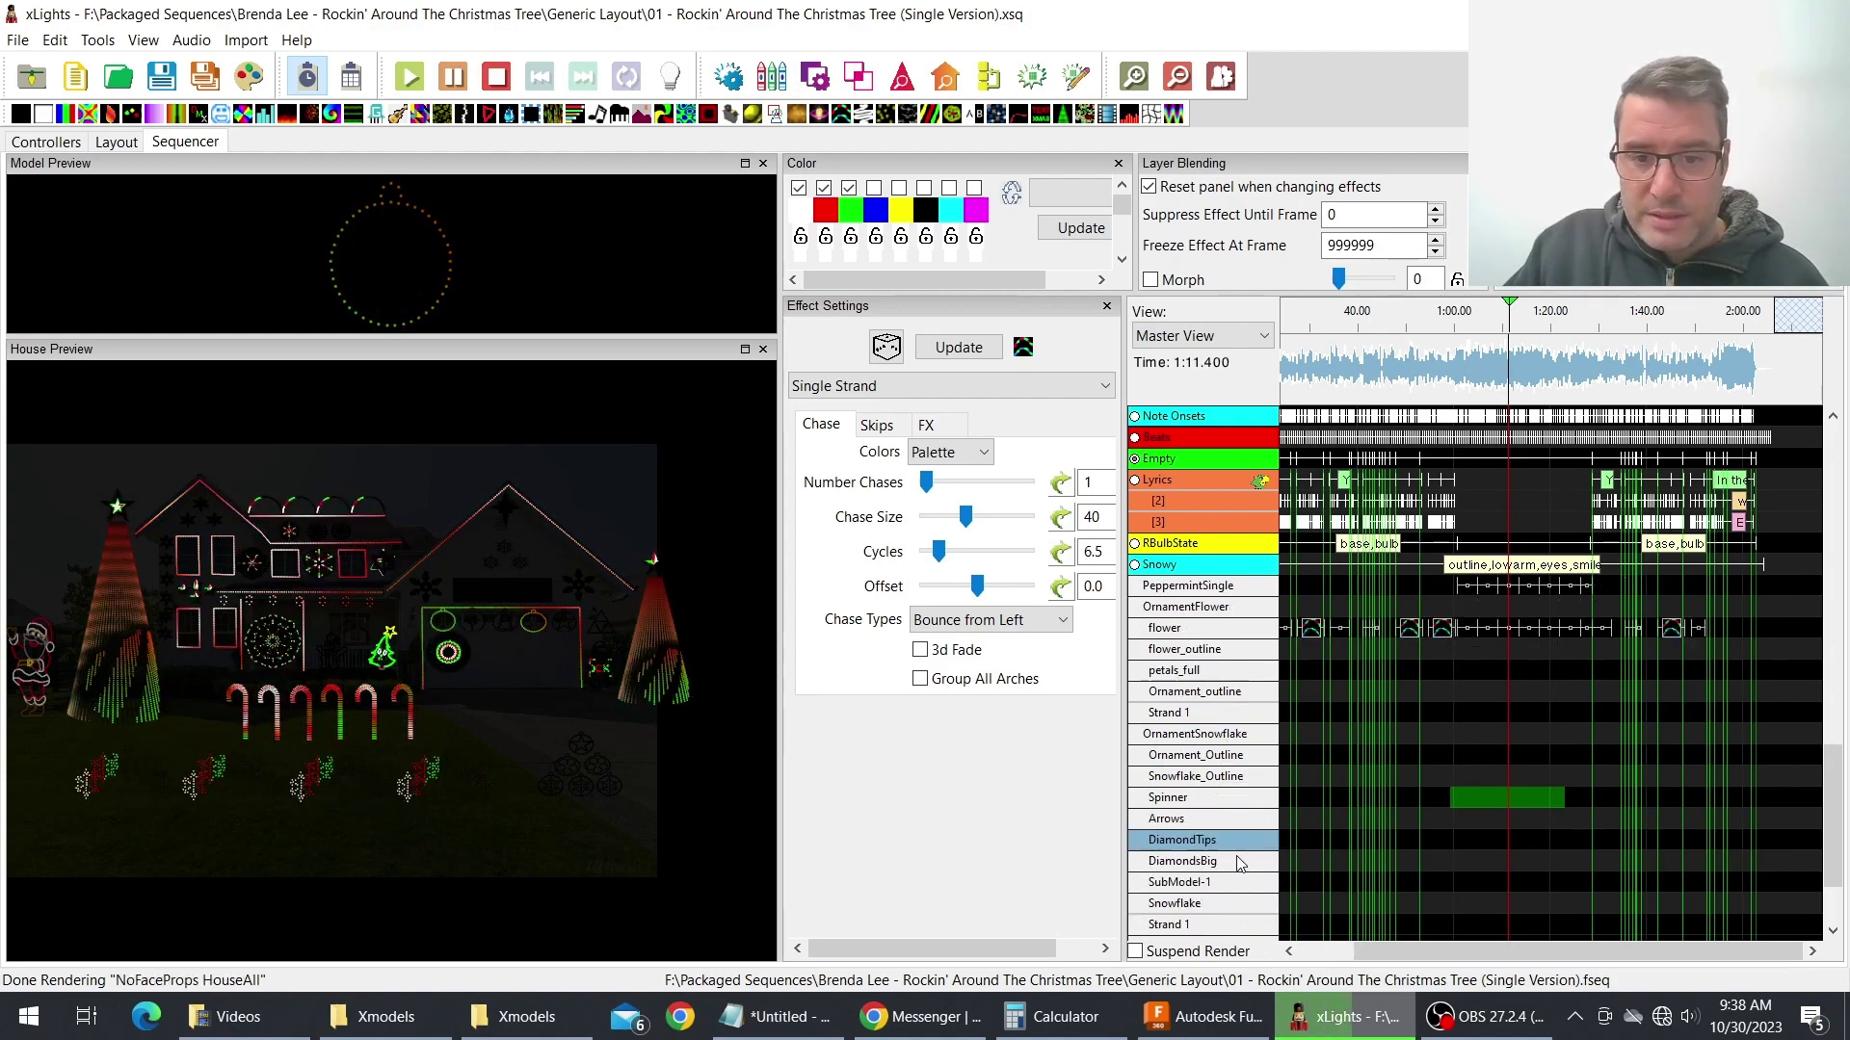
pyautogui.scroll(-1, 1241, 863)
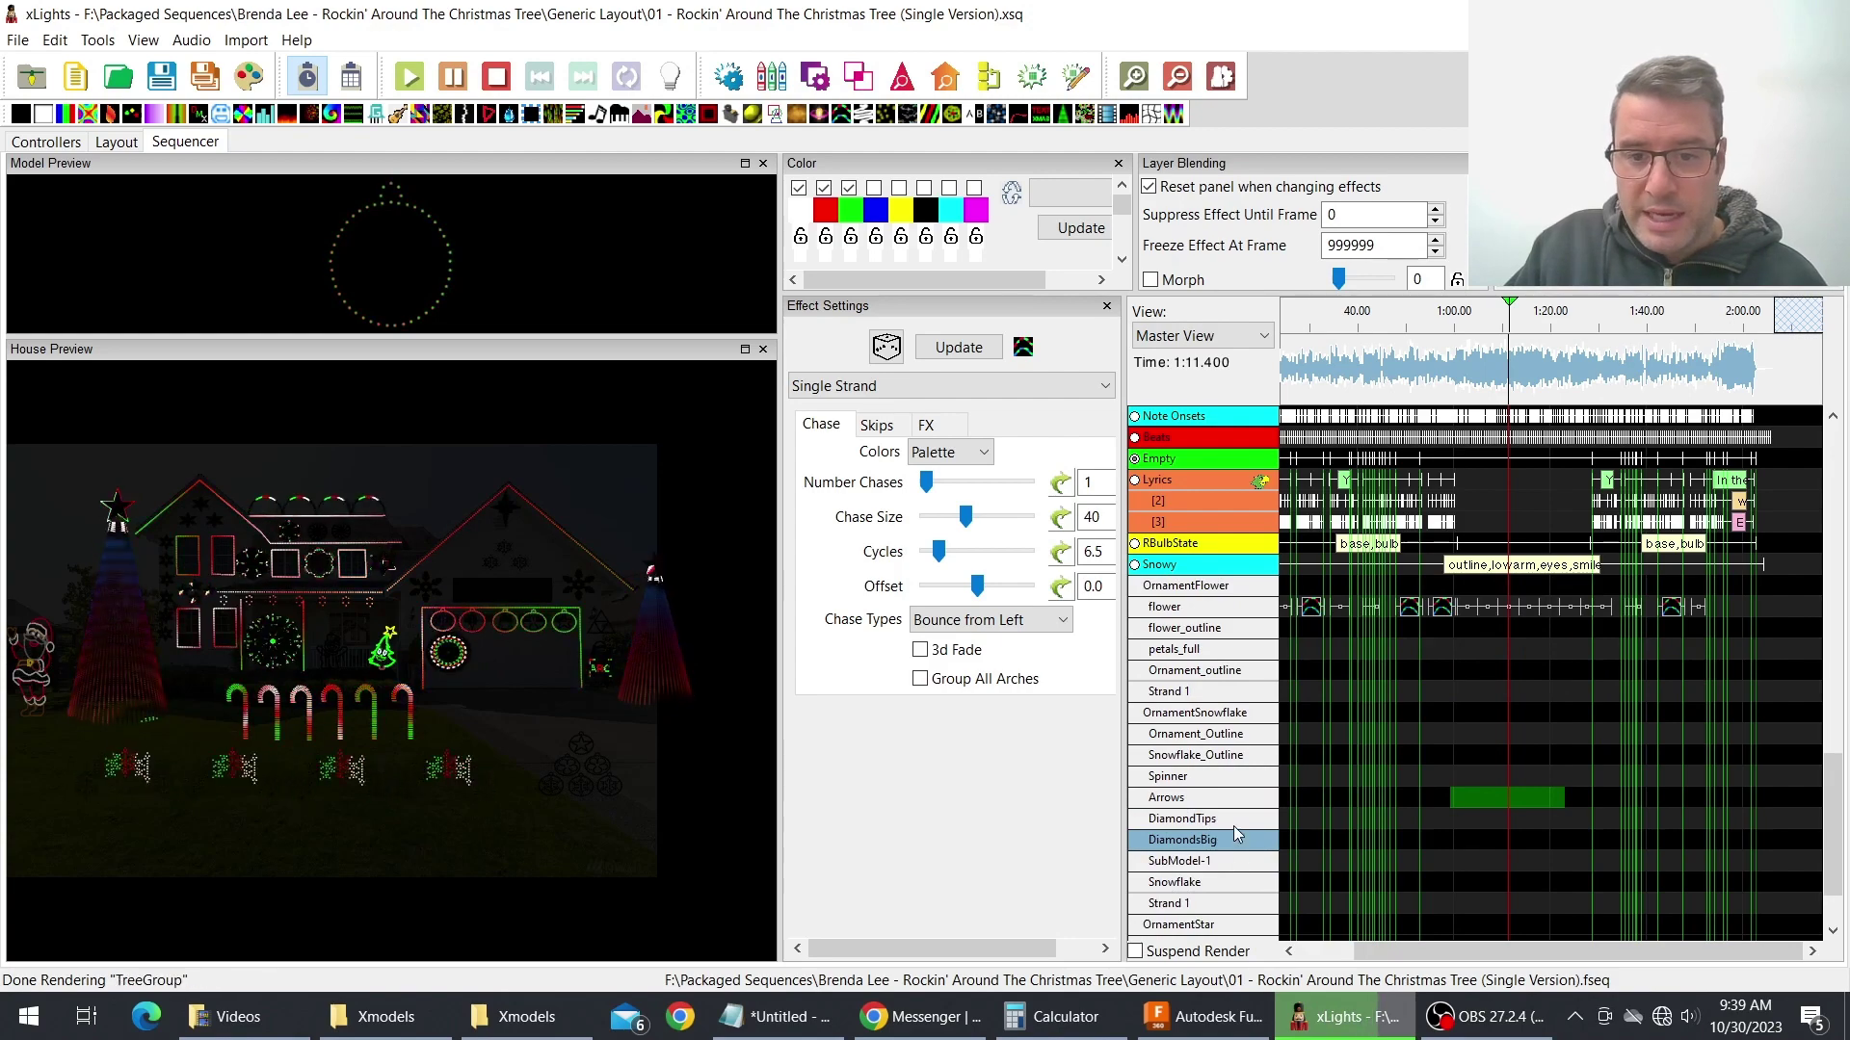
# - Paste the copied arch effects onto the DiamondsBig row
pyautogui.rightClick(1248, 853)
pyautogui.moveTo(1319, 800)
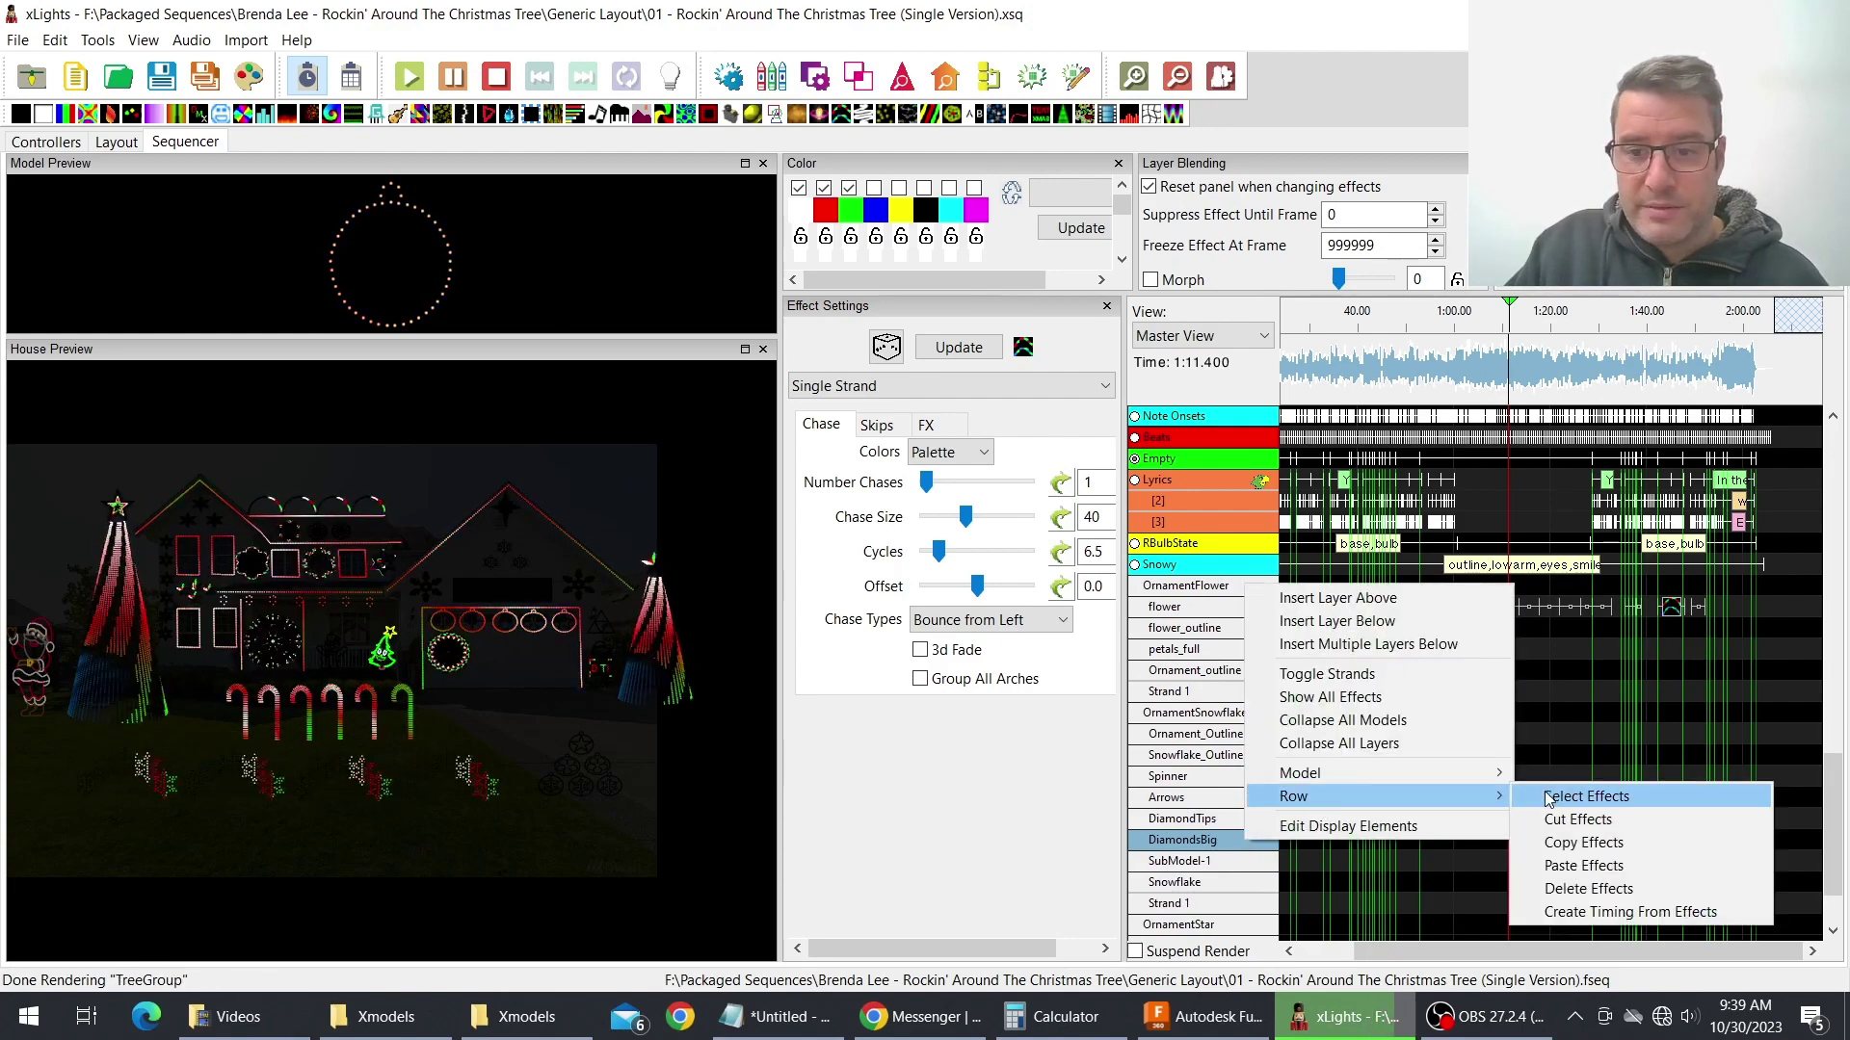
pyautogui.click(1579, 866)
# - Expand OrnamentStar and paste the copied effects onto its star submodel row
pyautogui.scroll(-3, 1224, 871)
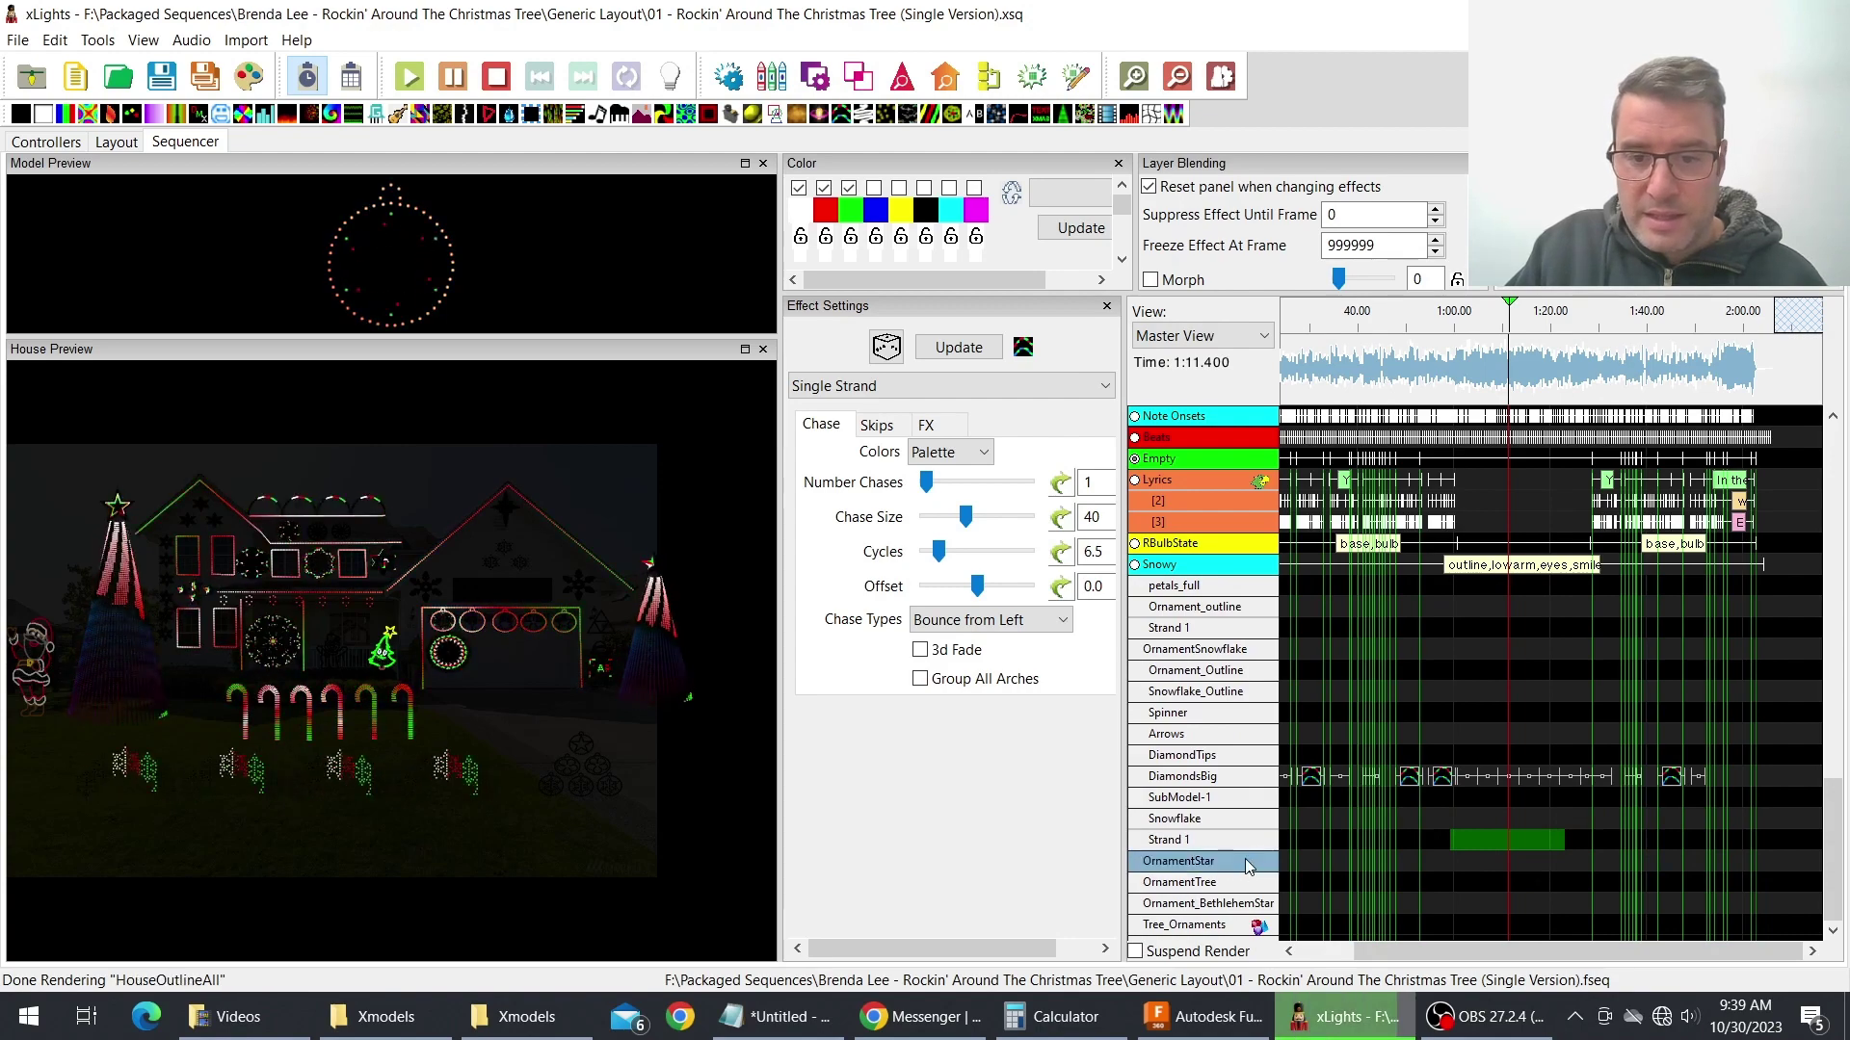
pyautogui.doubleClick(1242, 862)
pyautogui.scroll(-3, 1247, 864)
pyautogui.rightClick(1240, 846)
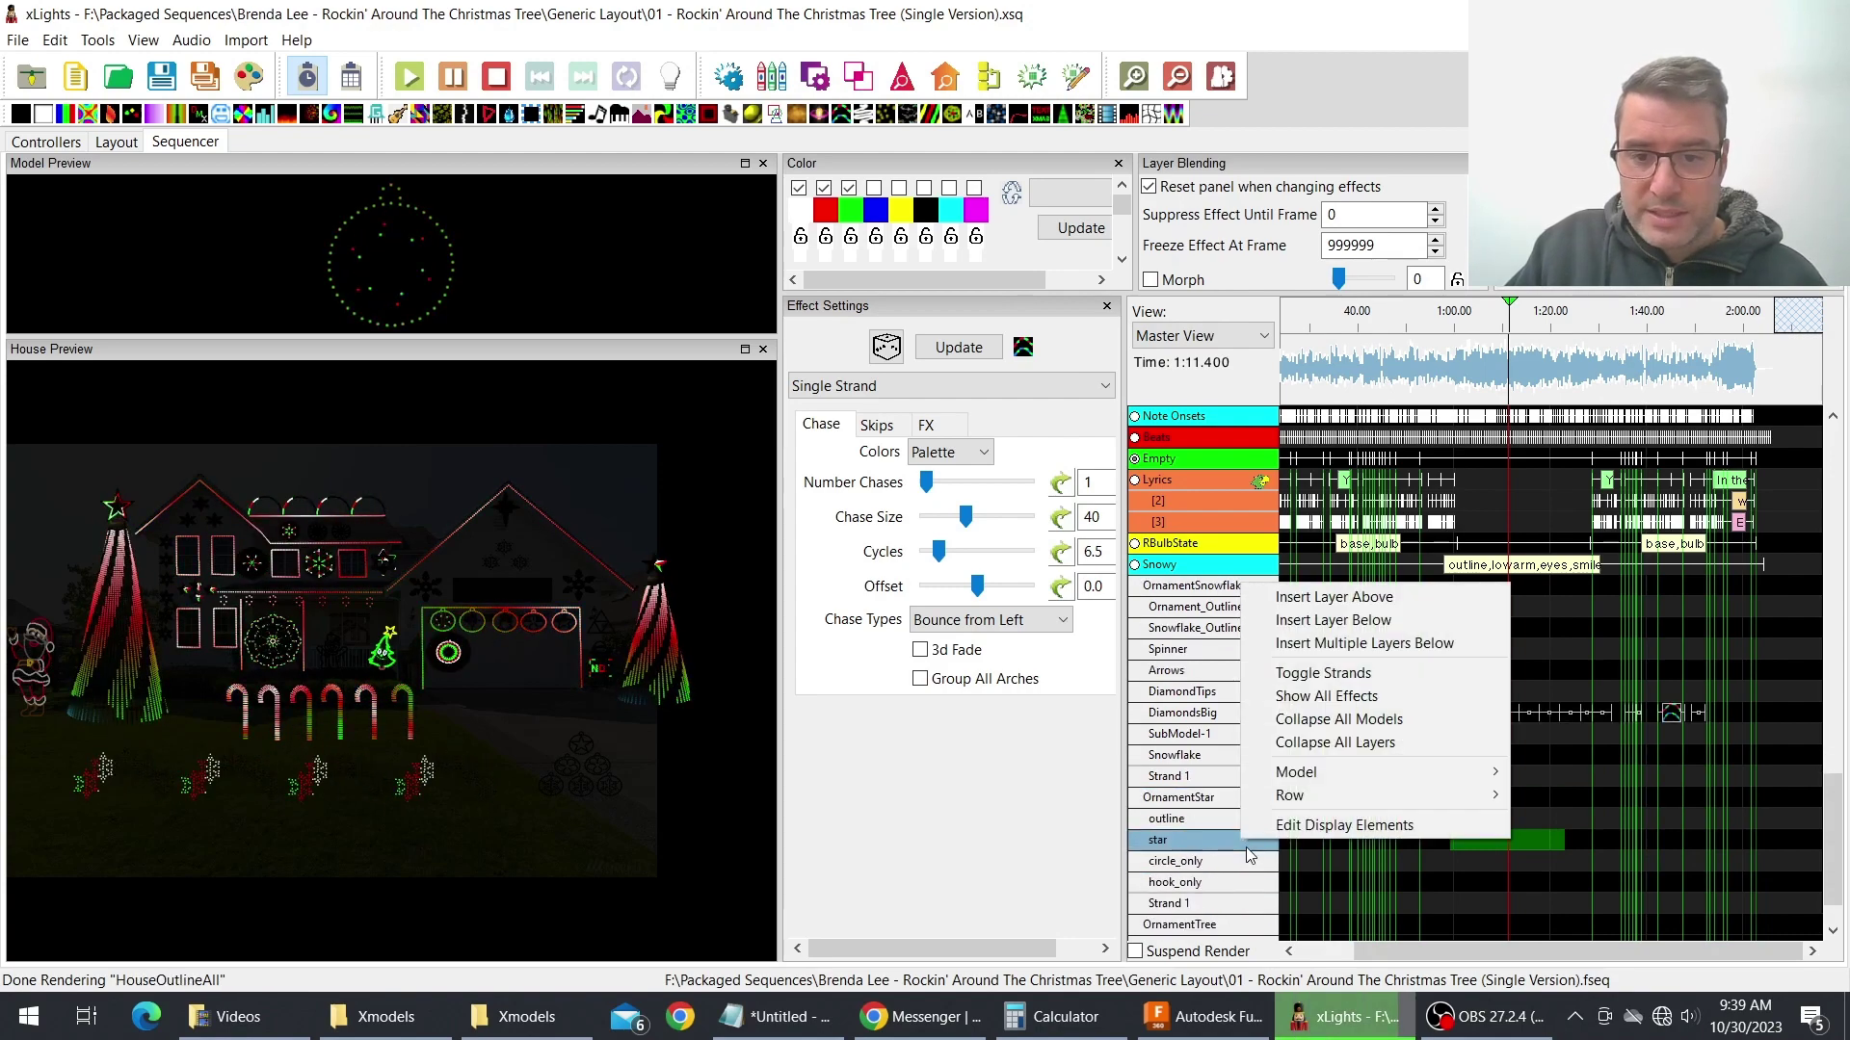
pyautogui.moveTo(1377, 795)
pyautogui.click(1634, 874)
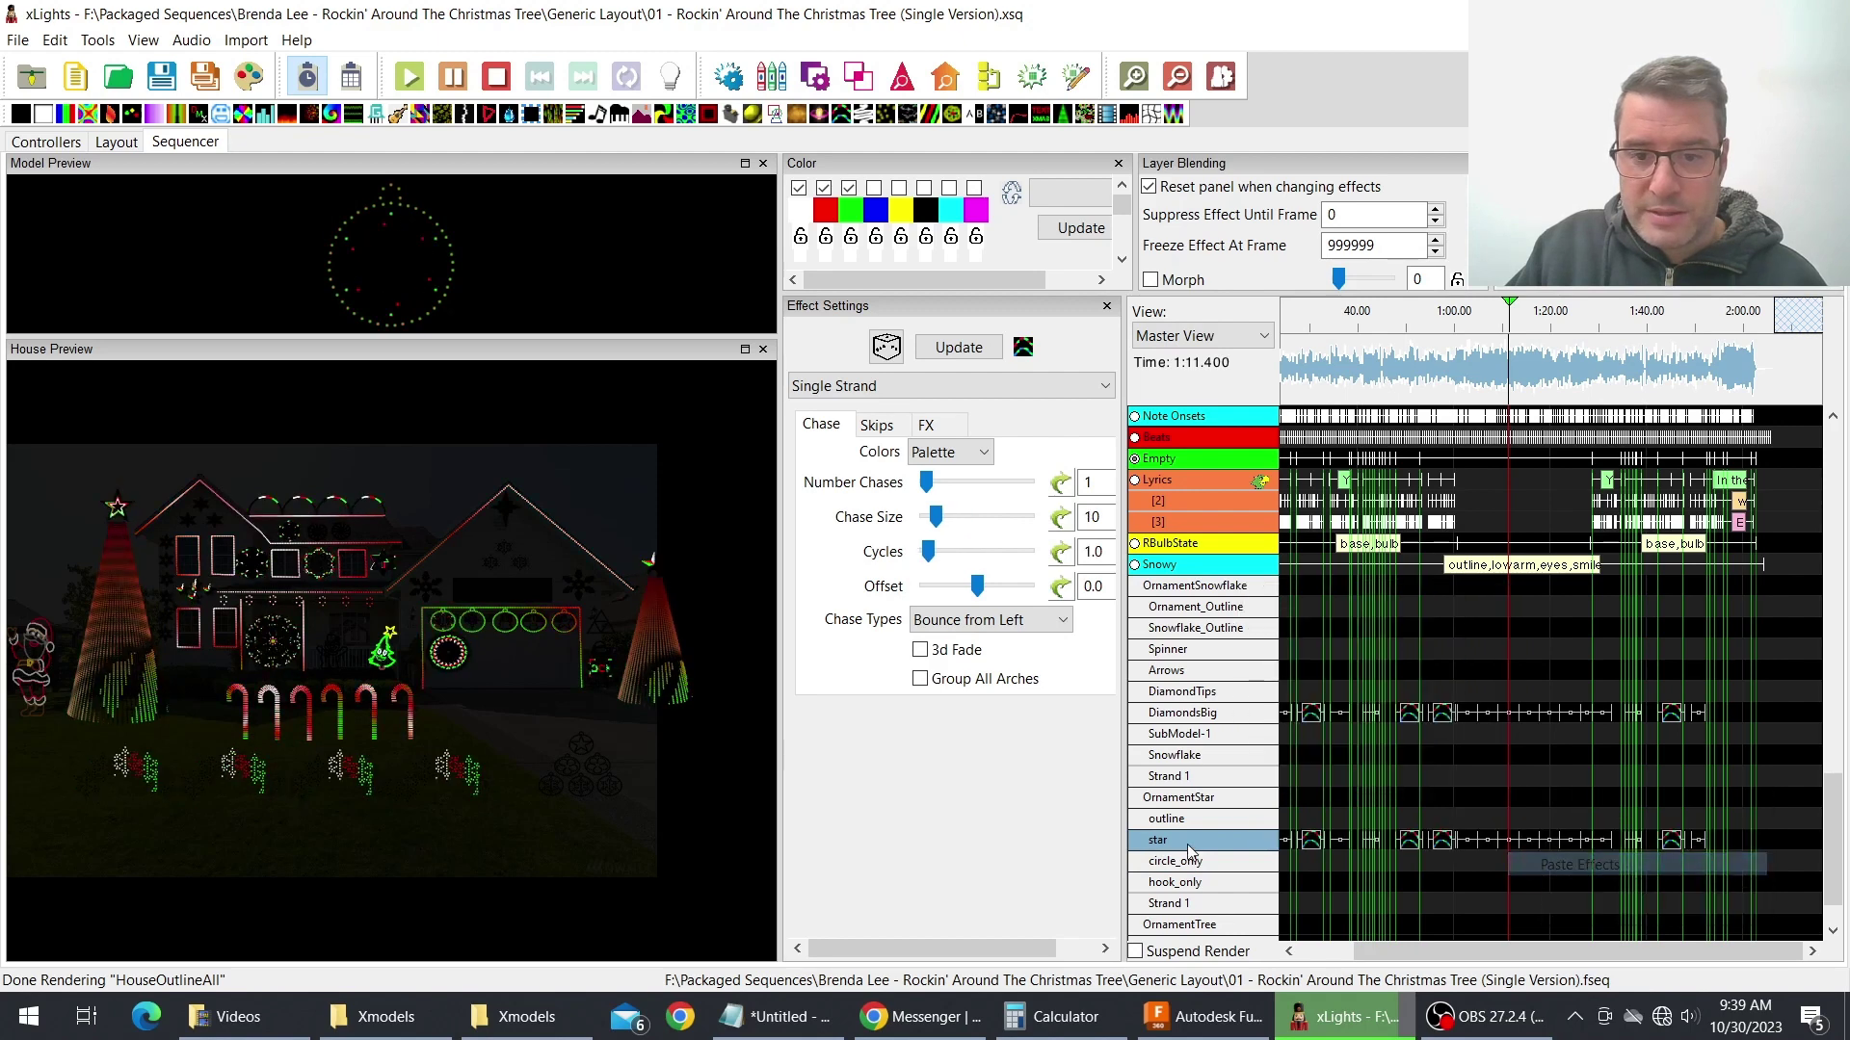
# - Select the Ornament_BethlehemStar and OrnamentStar rows further down the list
pyautogui.scroll(-1, 1225, 862)
pyautogui.click(1216, 918)
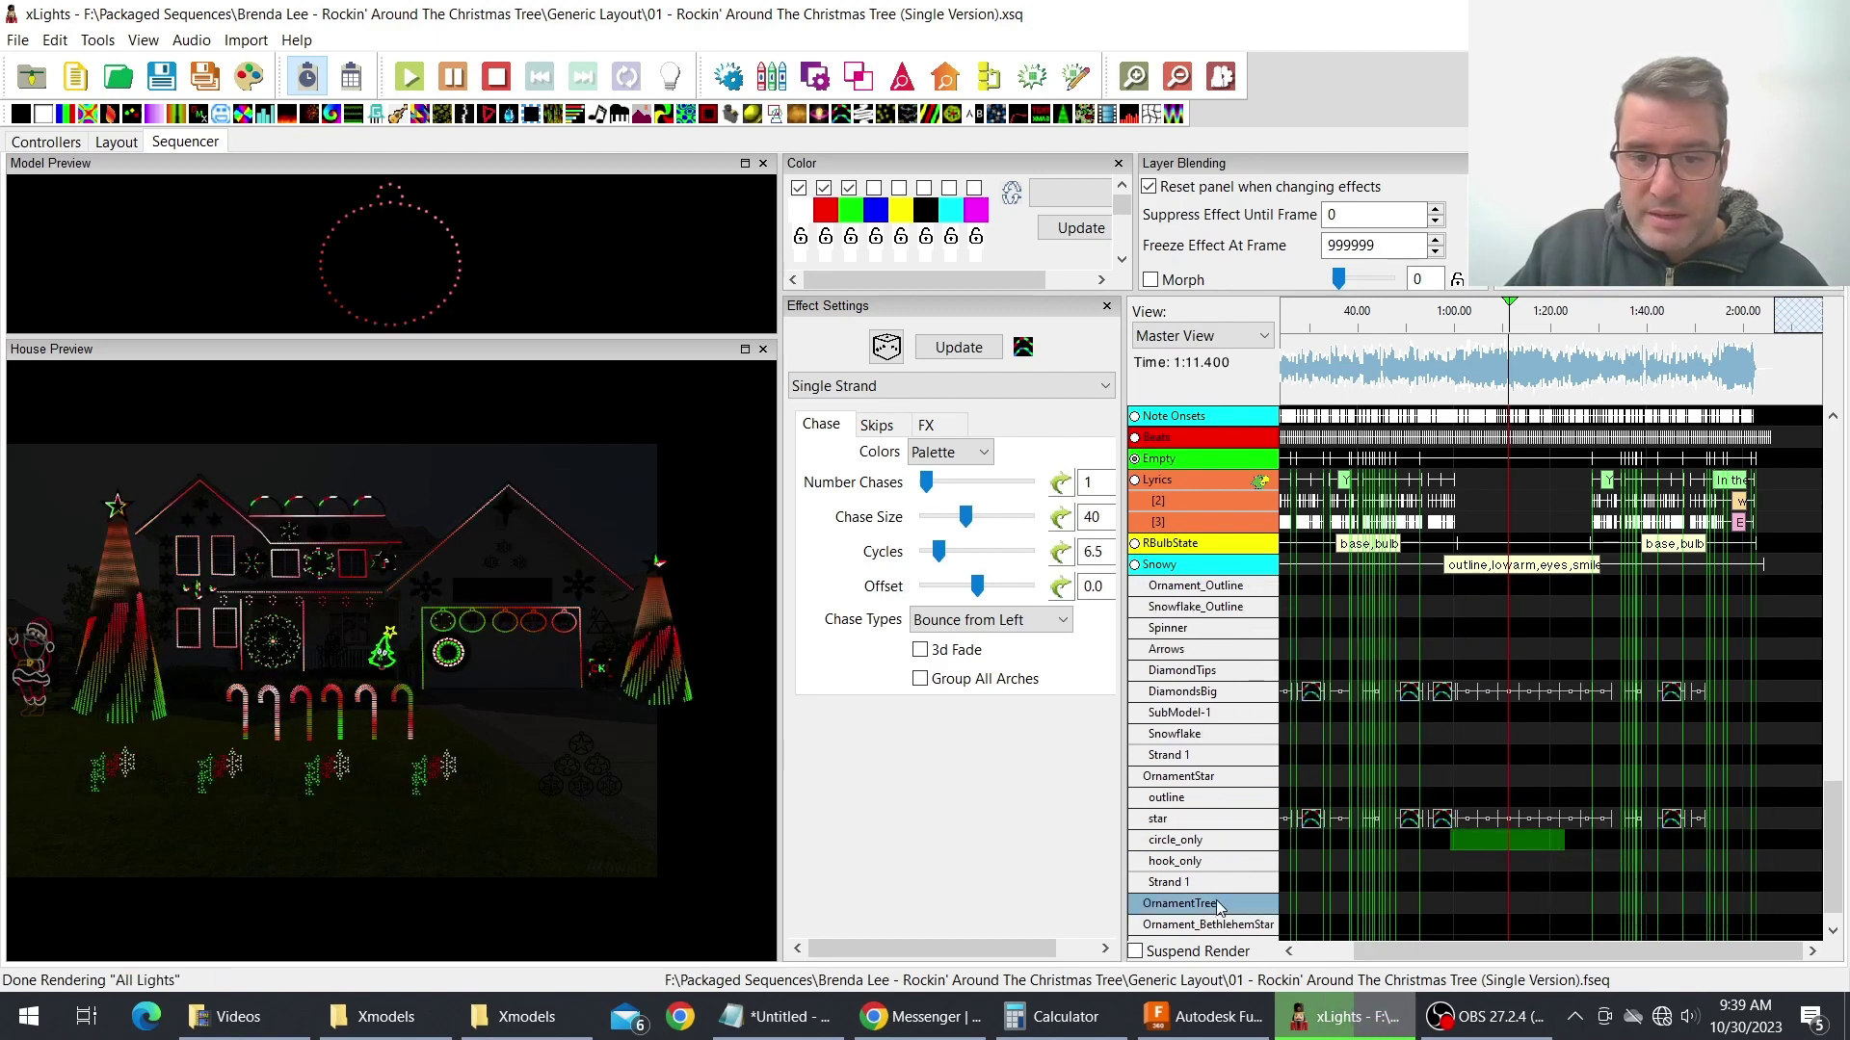
pyautogui.scroll(-1, 1211, 864)
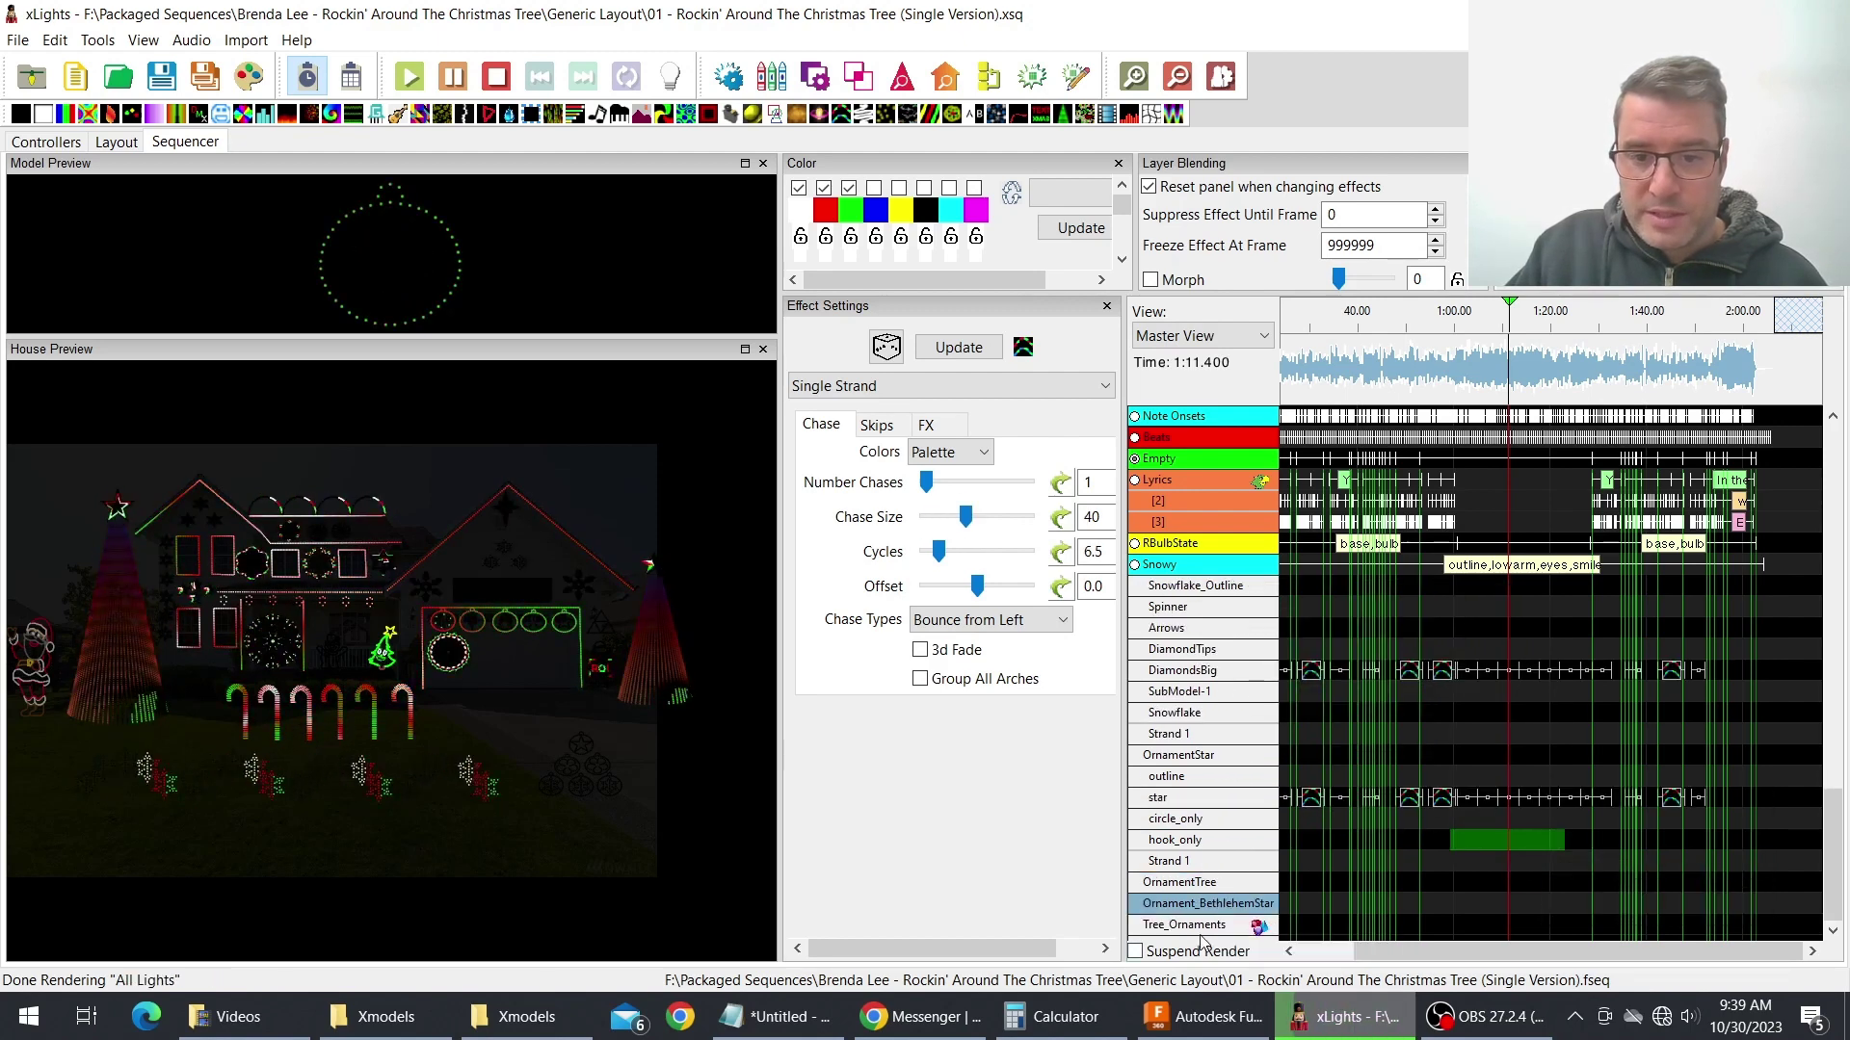
pyautogui.scroll(7, 1220, 920)
pyautogui.click(1229, 902)
pyautogui.scroll(-7, 1233, 884)
pyautogui.click(1223, 902)
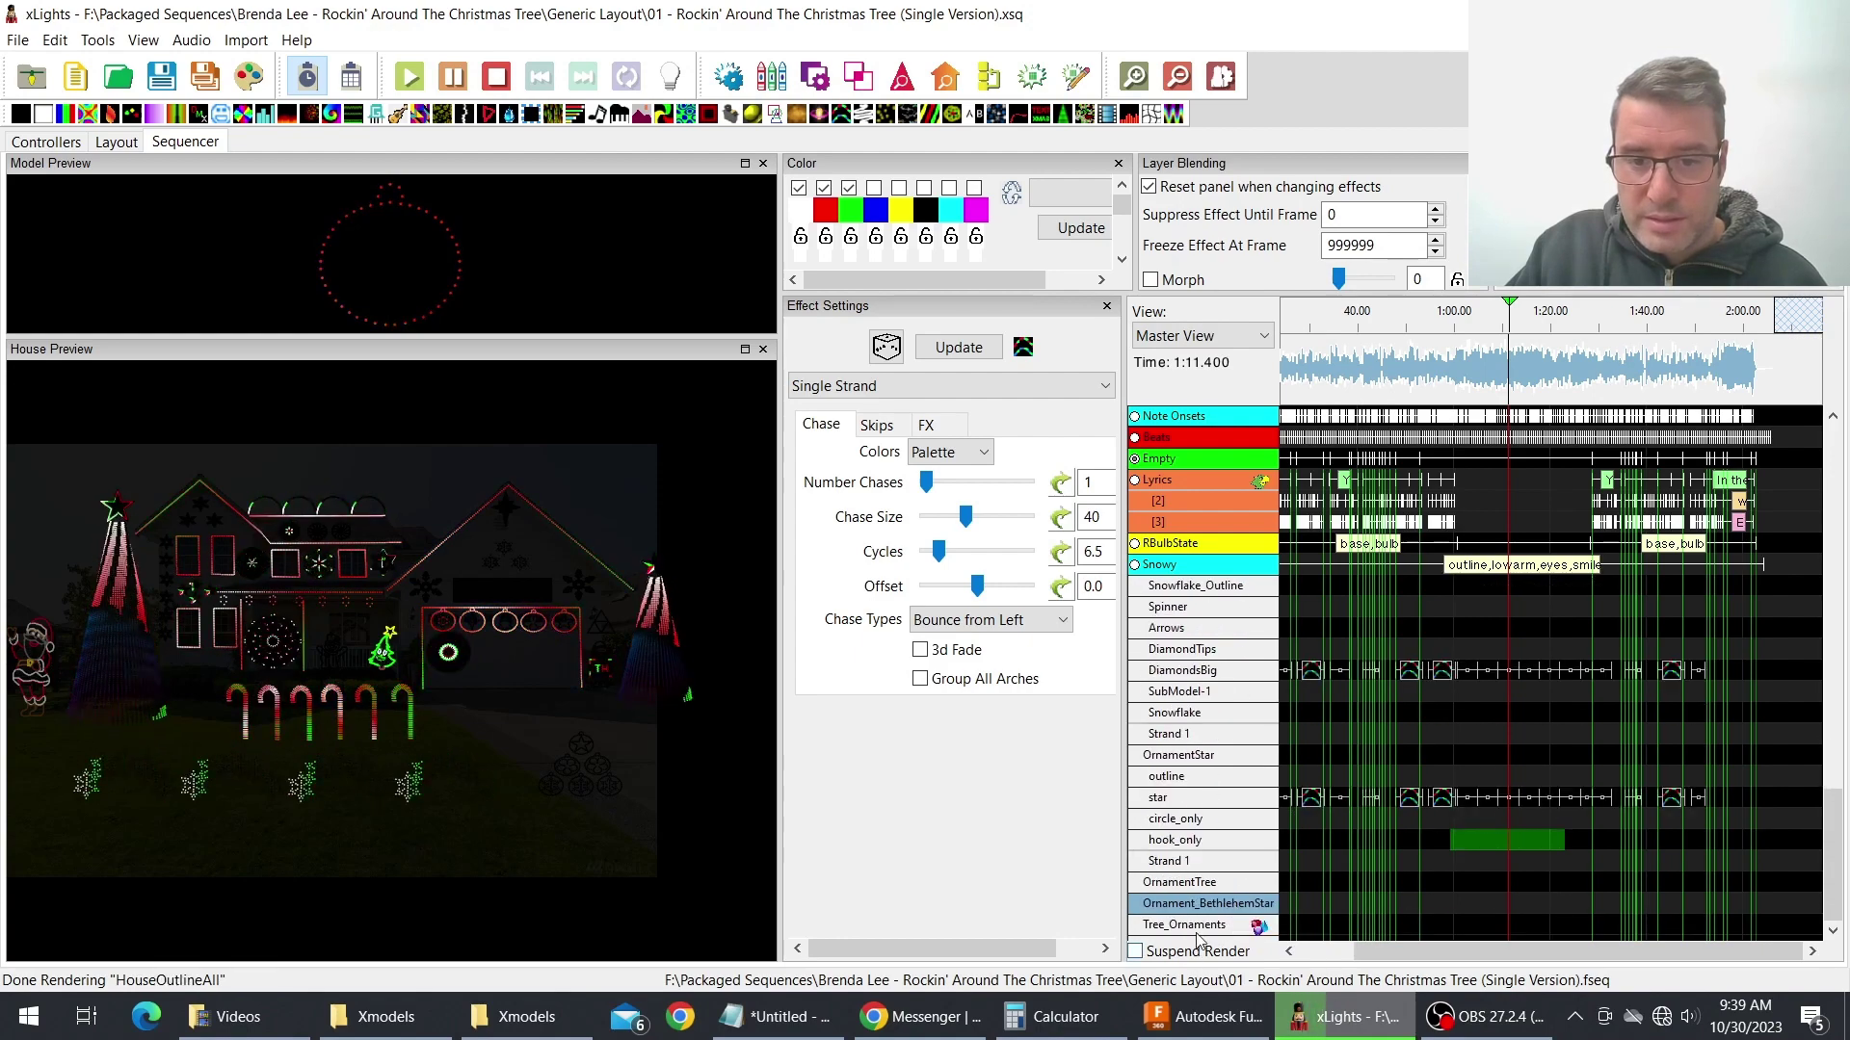
# - Paste the copied arch effects onto the OrnamentTree row
pyautogui.rightClick(1219, 885)
pyautogui.moveTo(1326, 840)
pyautogui.click(1583, 907)
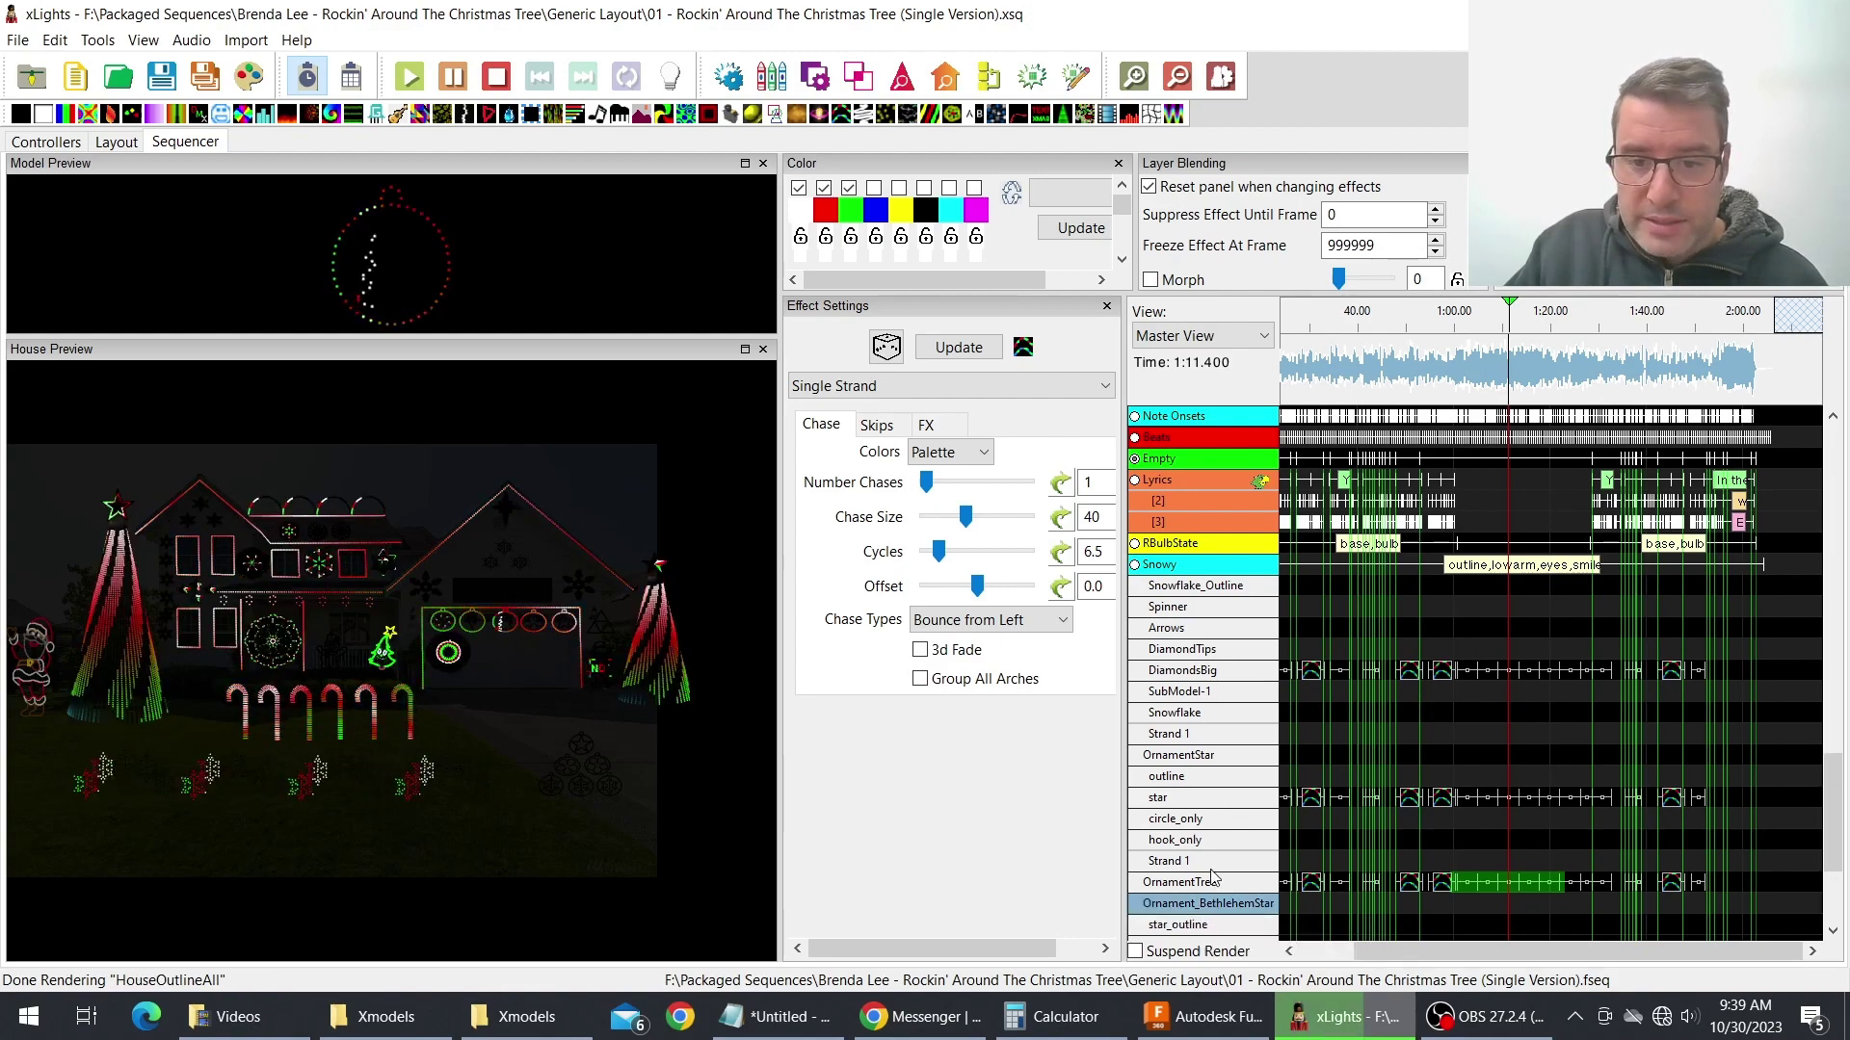
# - Paste the copied effects onto the Ornament_BethlehemStar's star_outline submodel row
pyautogui.scroll(-6, 1242, 901)
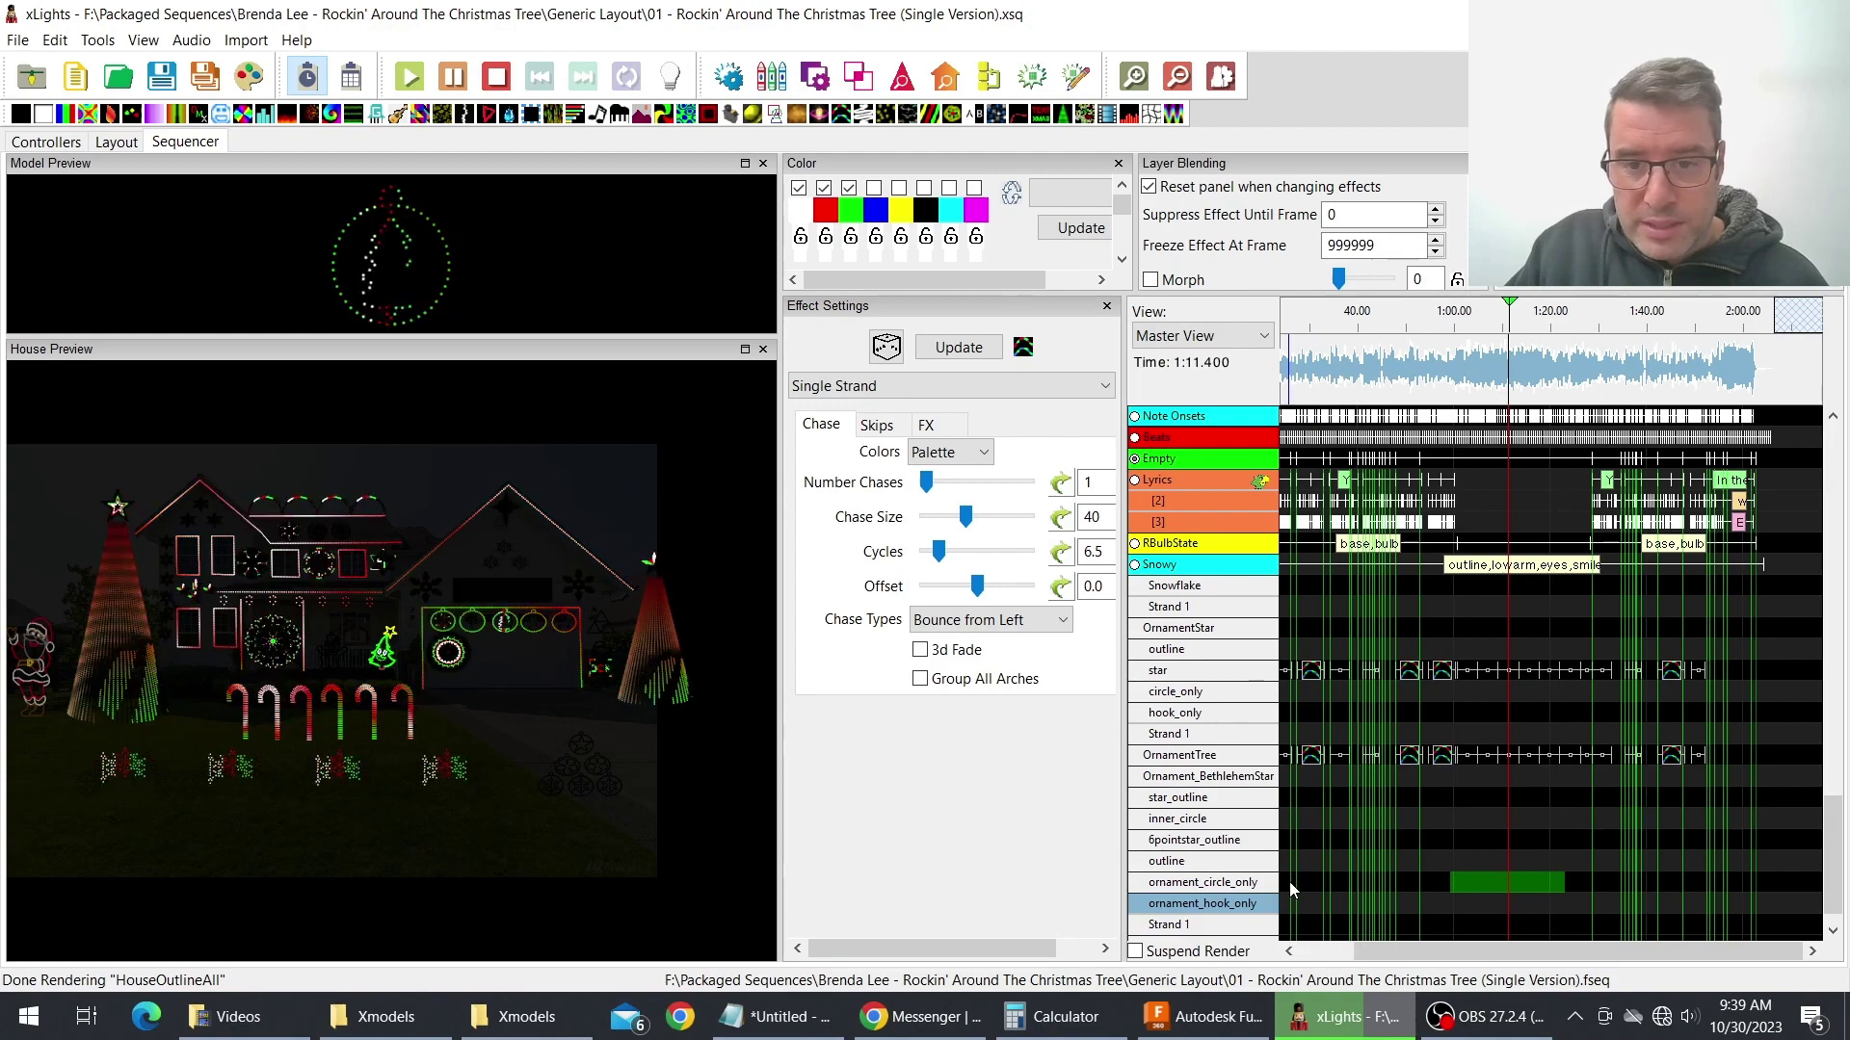
pyautogui.scroll(-1, 1257, 899)
pyautogui.click(1257, 901)
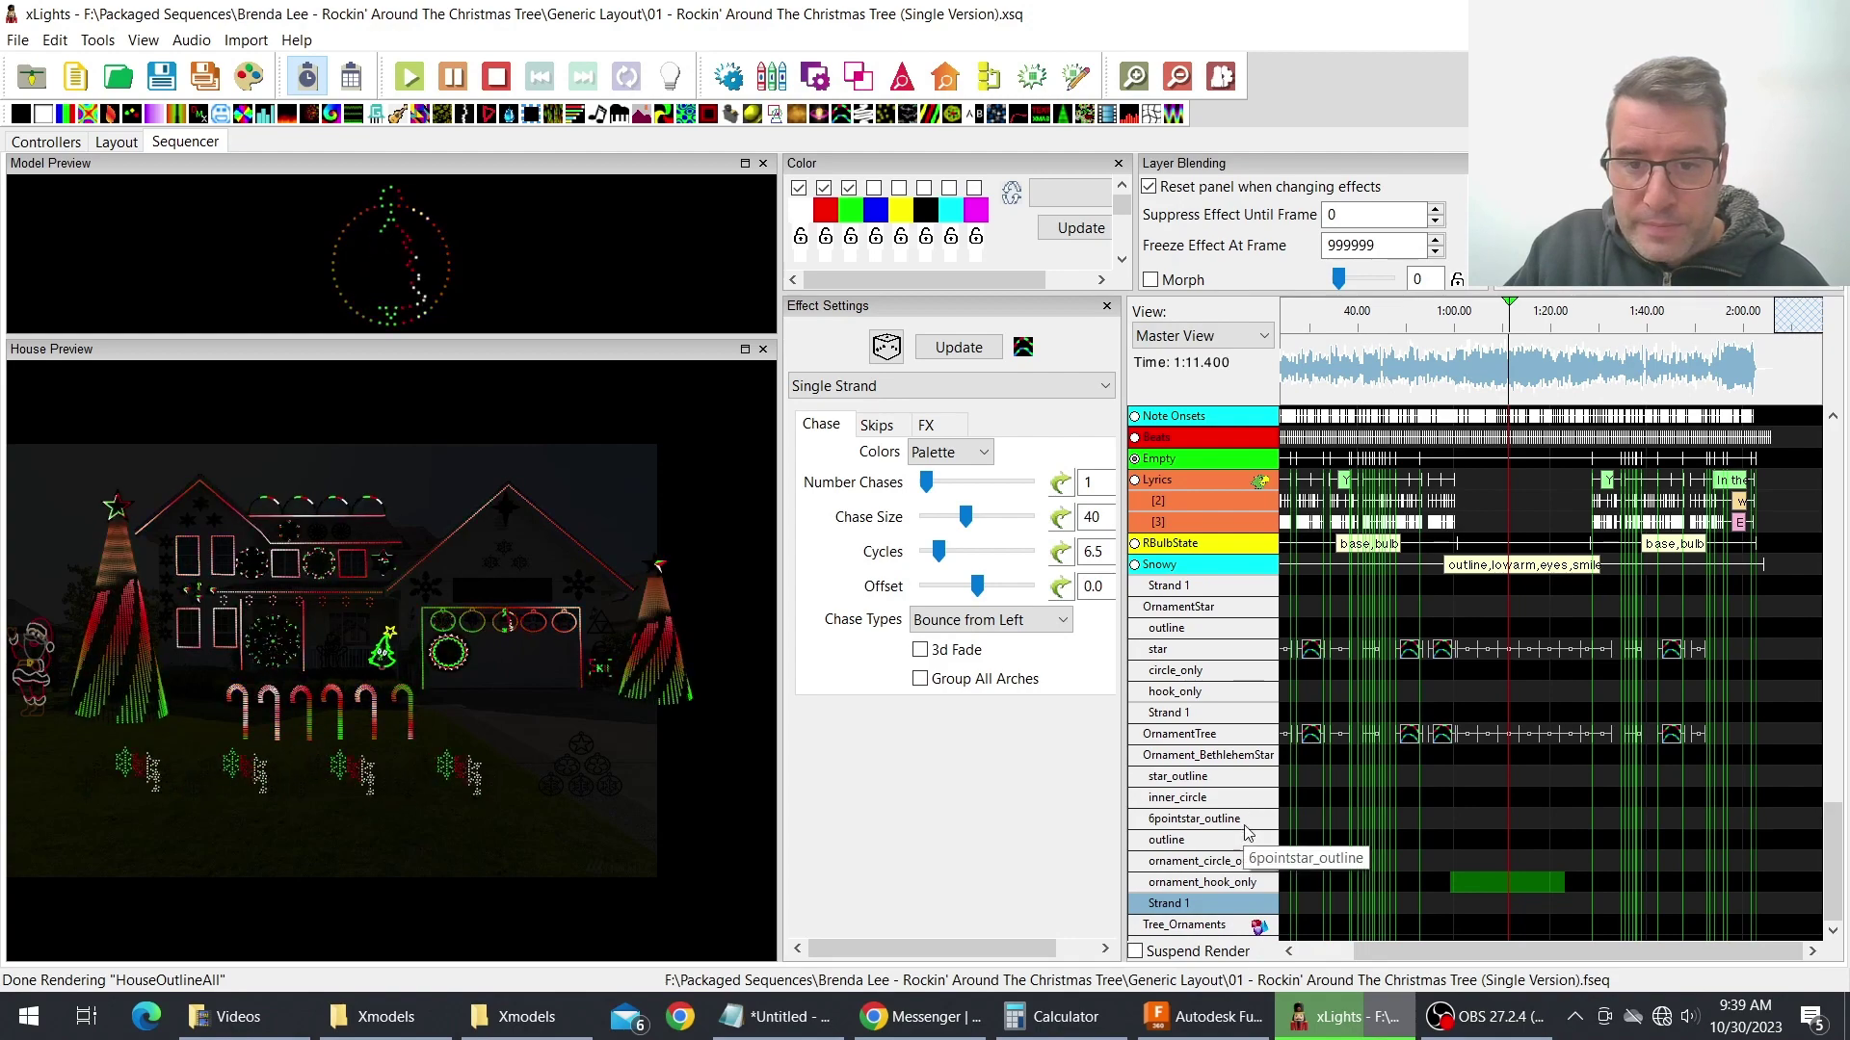
pyautogui.rightClick(1242, 787)
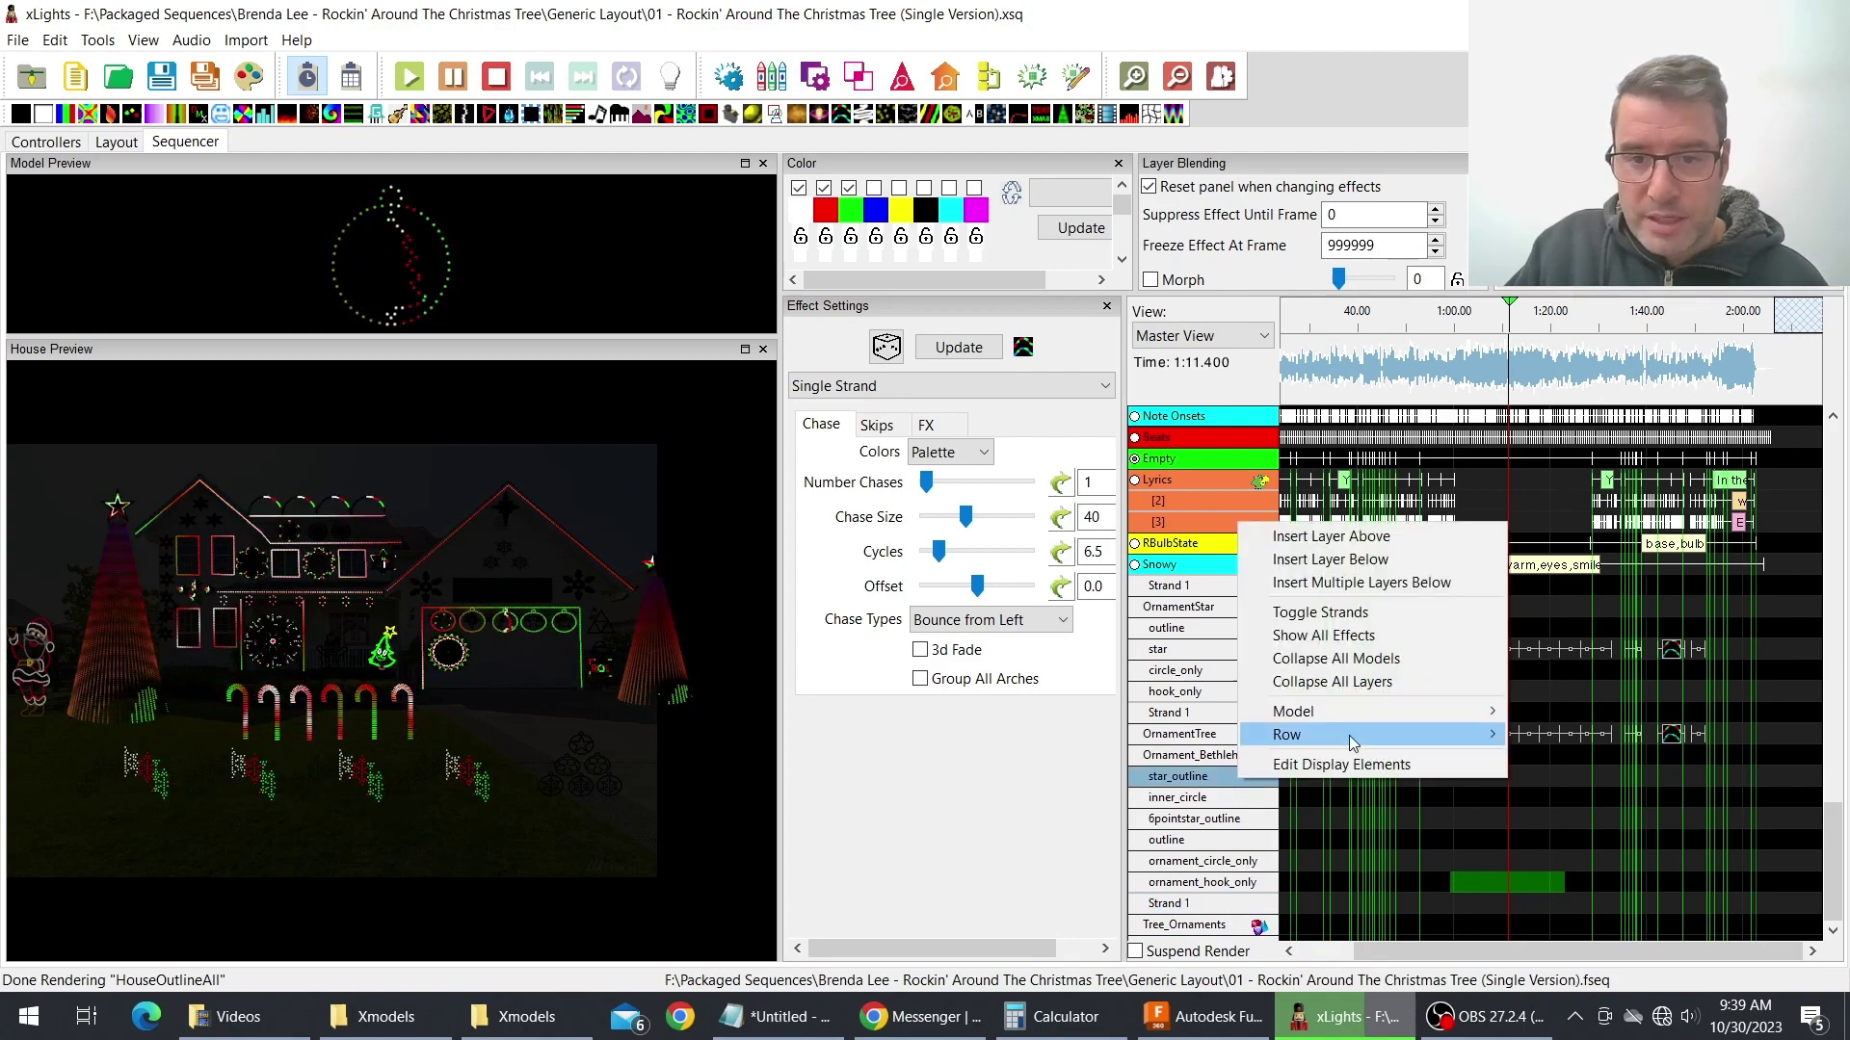
pyautogui.moveTo(1348, 734)
pyautogui.click(1604, 804)
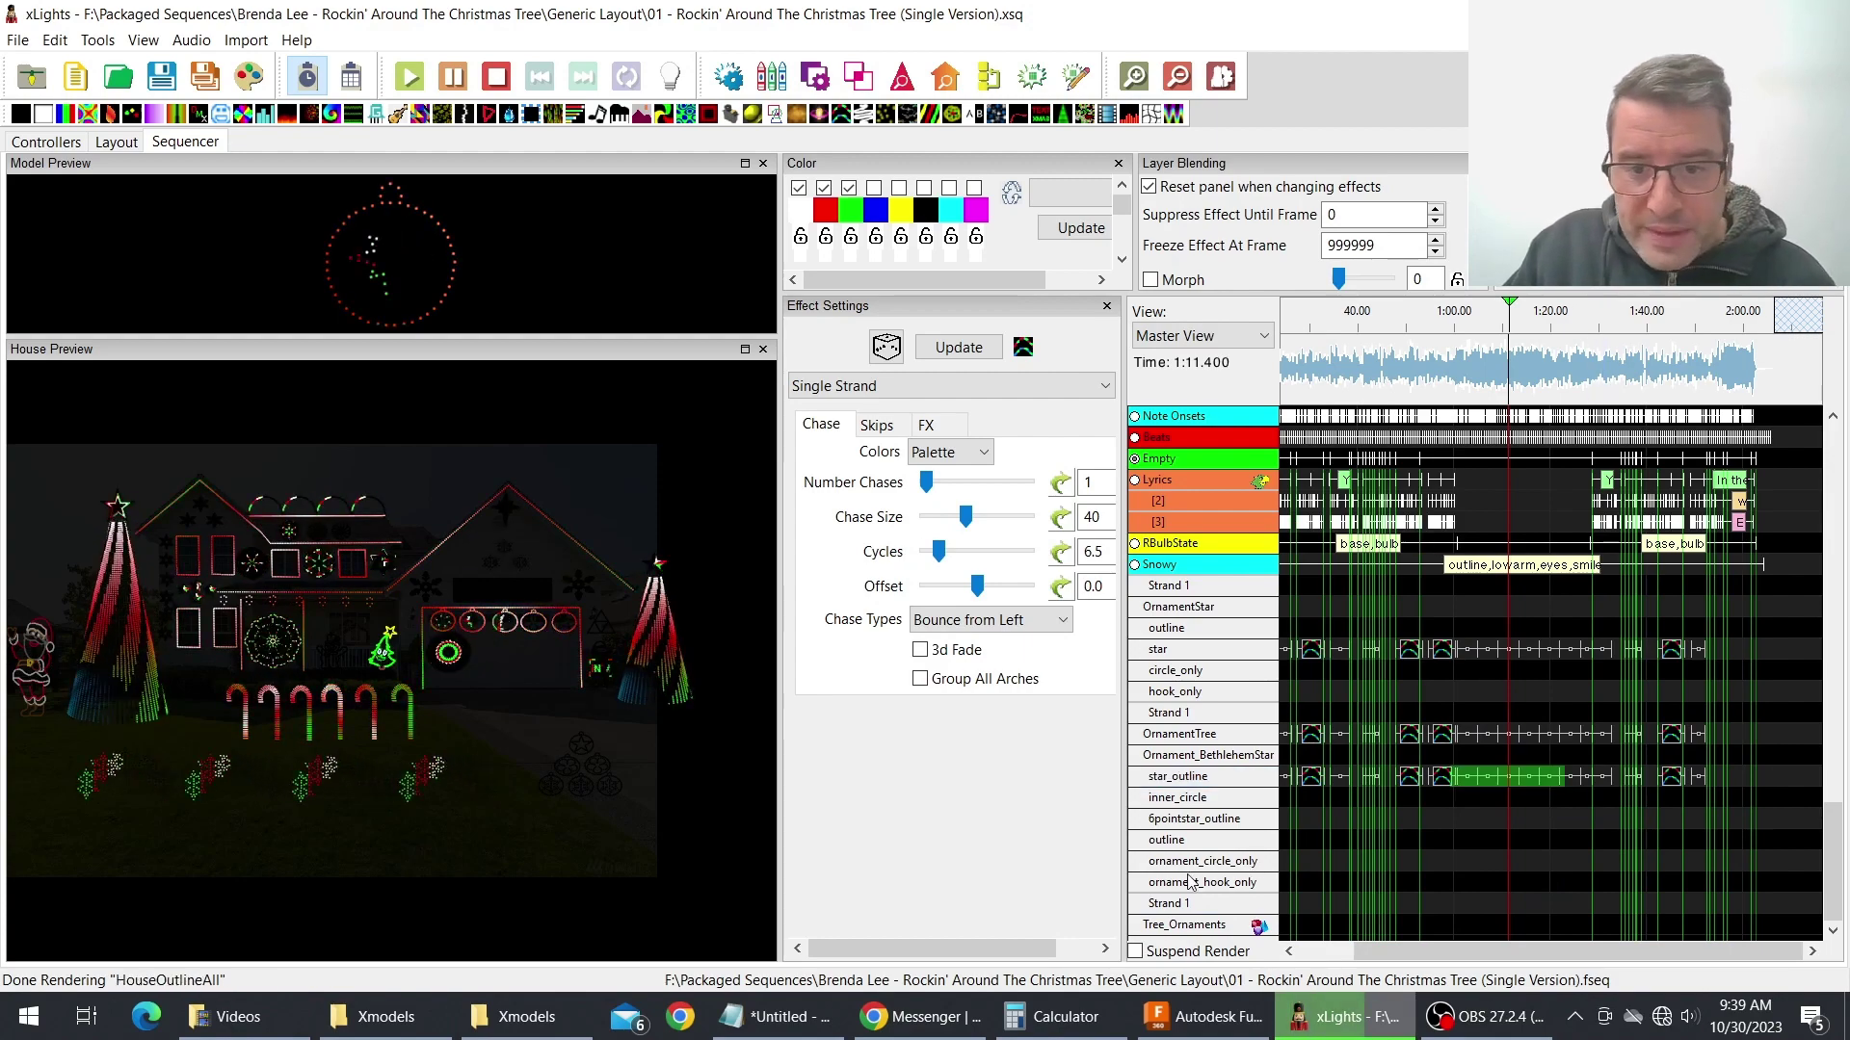
pyautogui.scroll(2, 1242, 860)
pyautogui.scroll(3, 1236, 771)
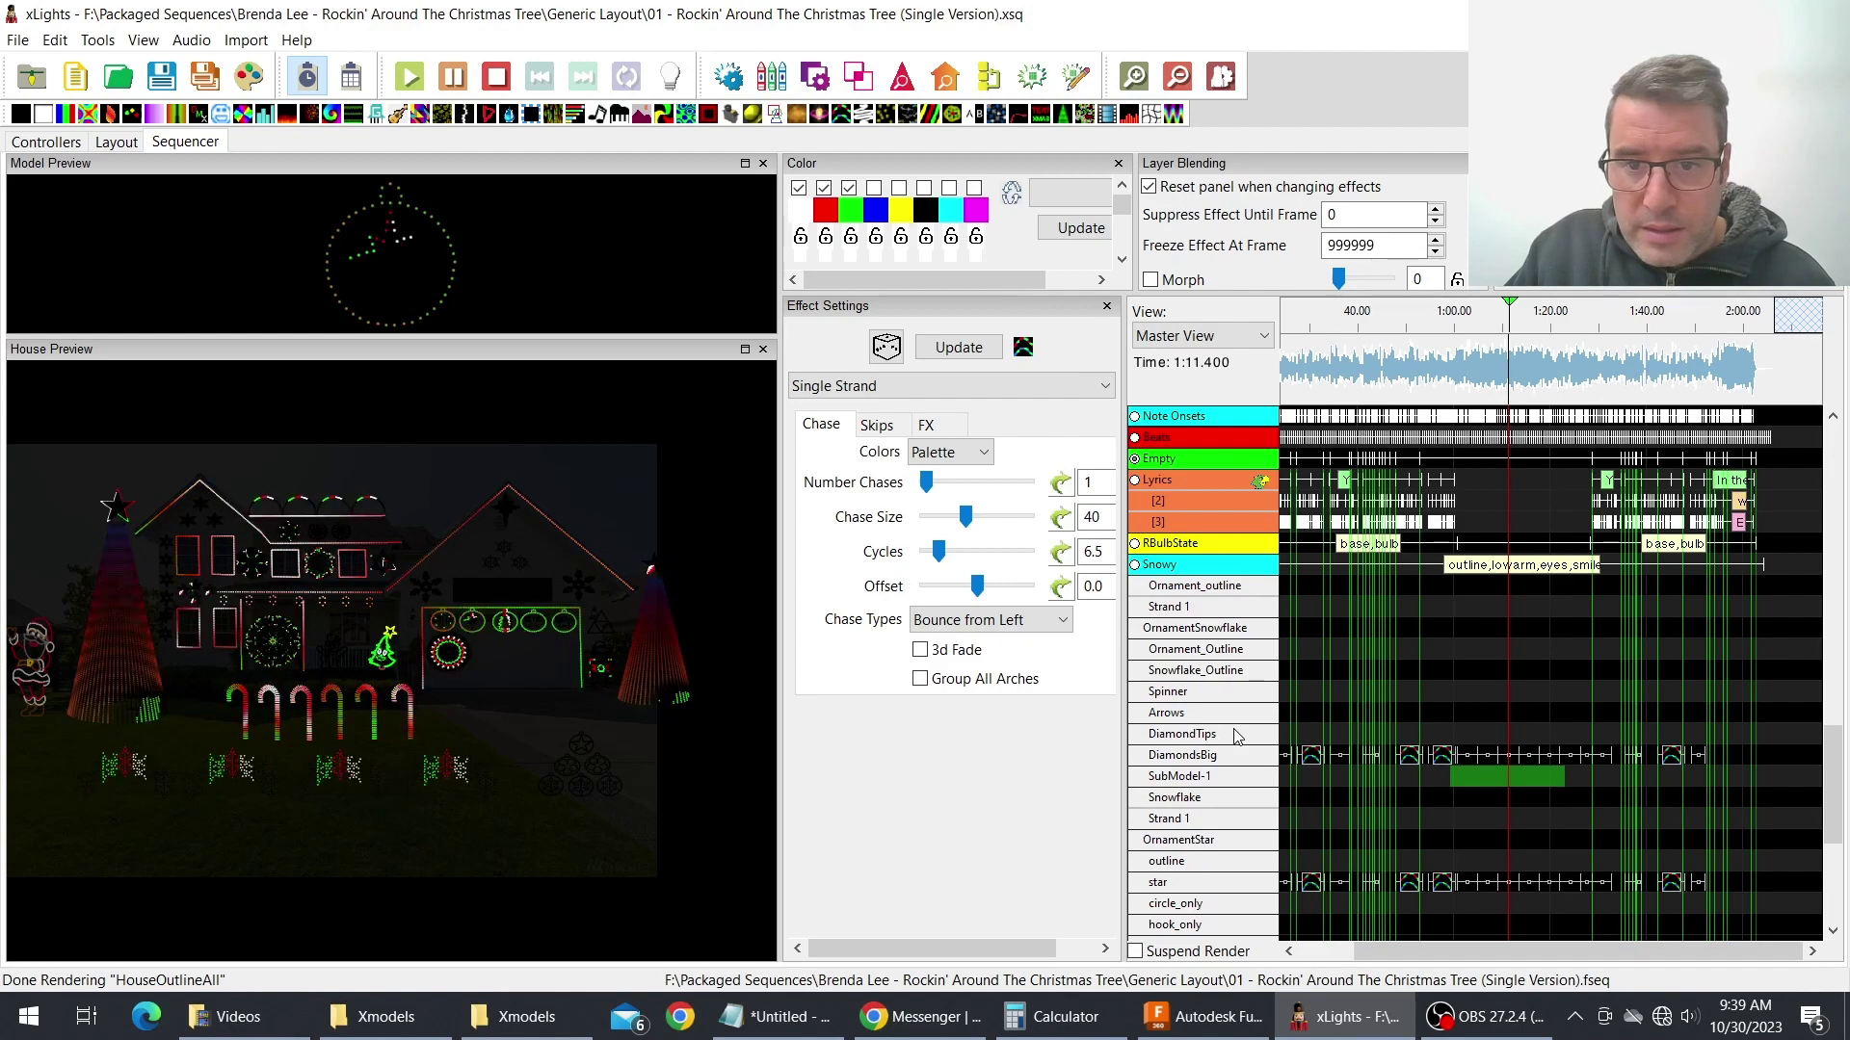
pyautogui.scroll(2, 1238, 736)
pyautogui.scroll(1, 1242, 737)
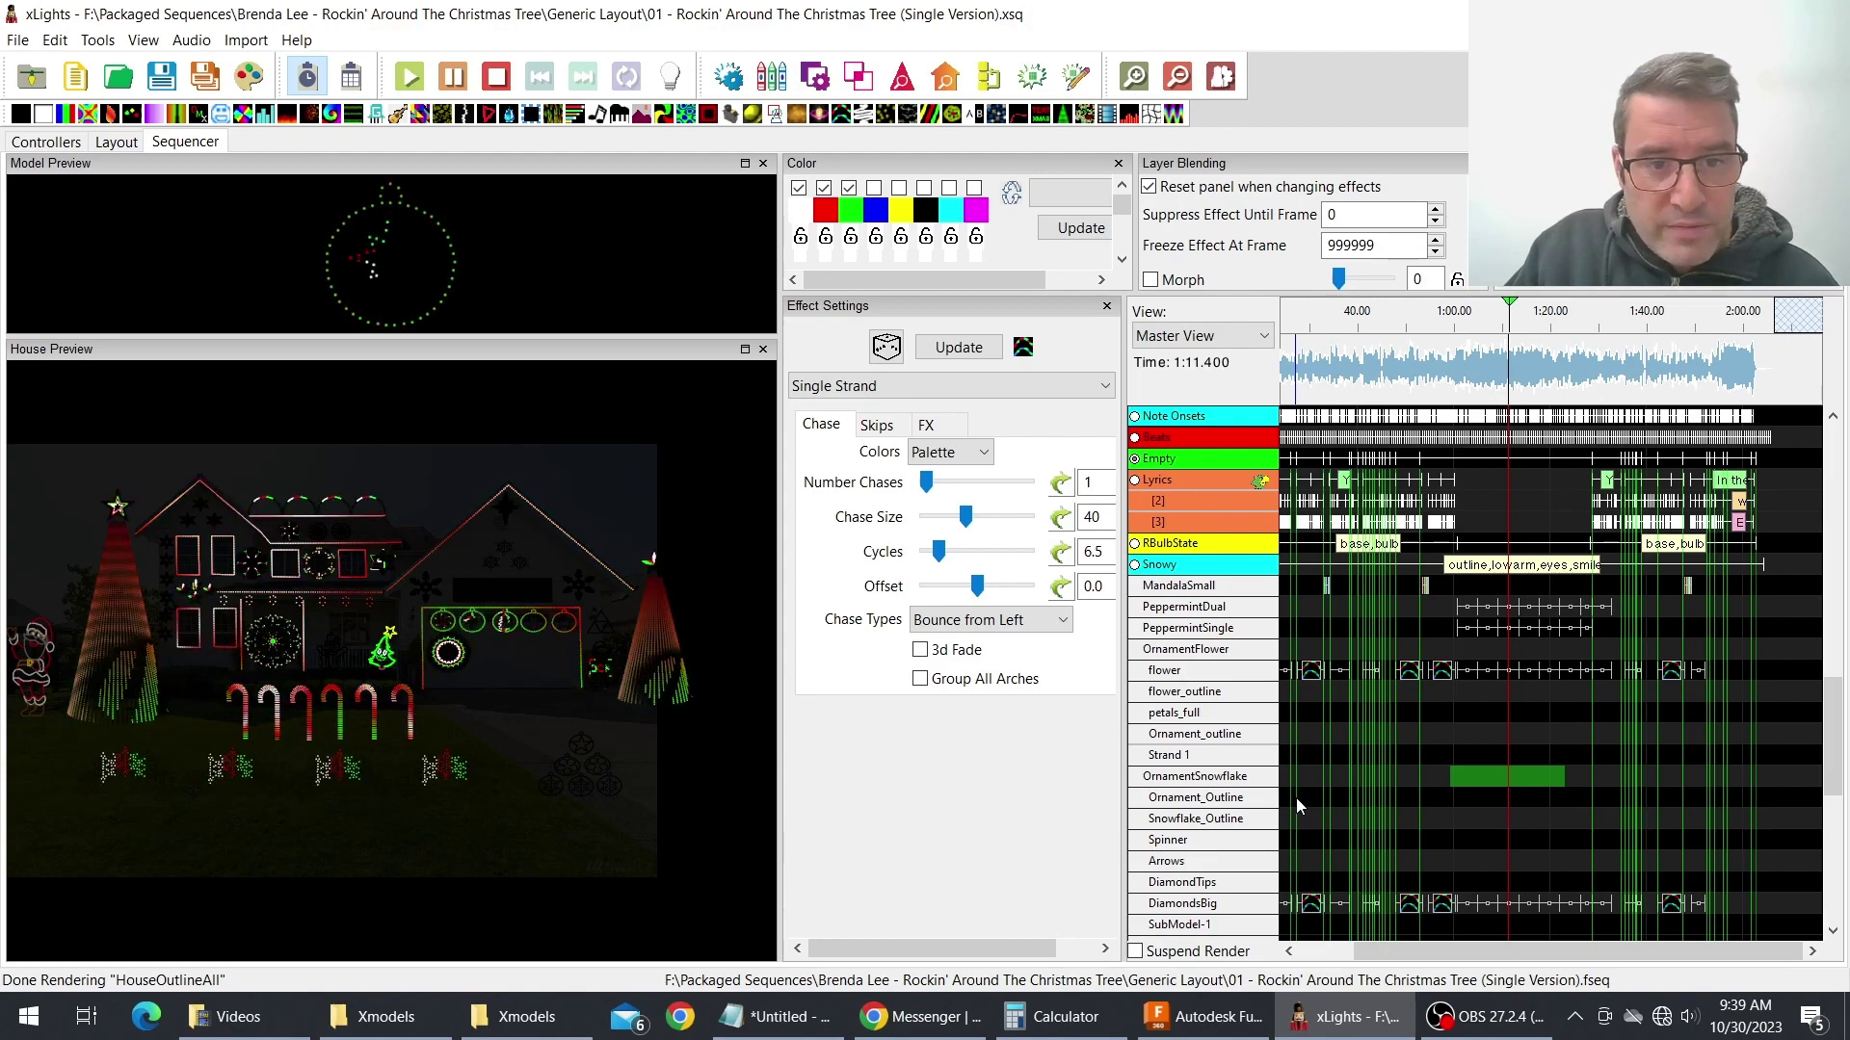
# - Select the effect on the flower row and scroll through the sequencer
pyautogui.click(1311, 672)
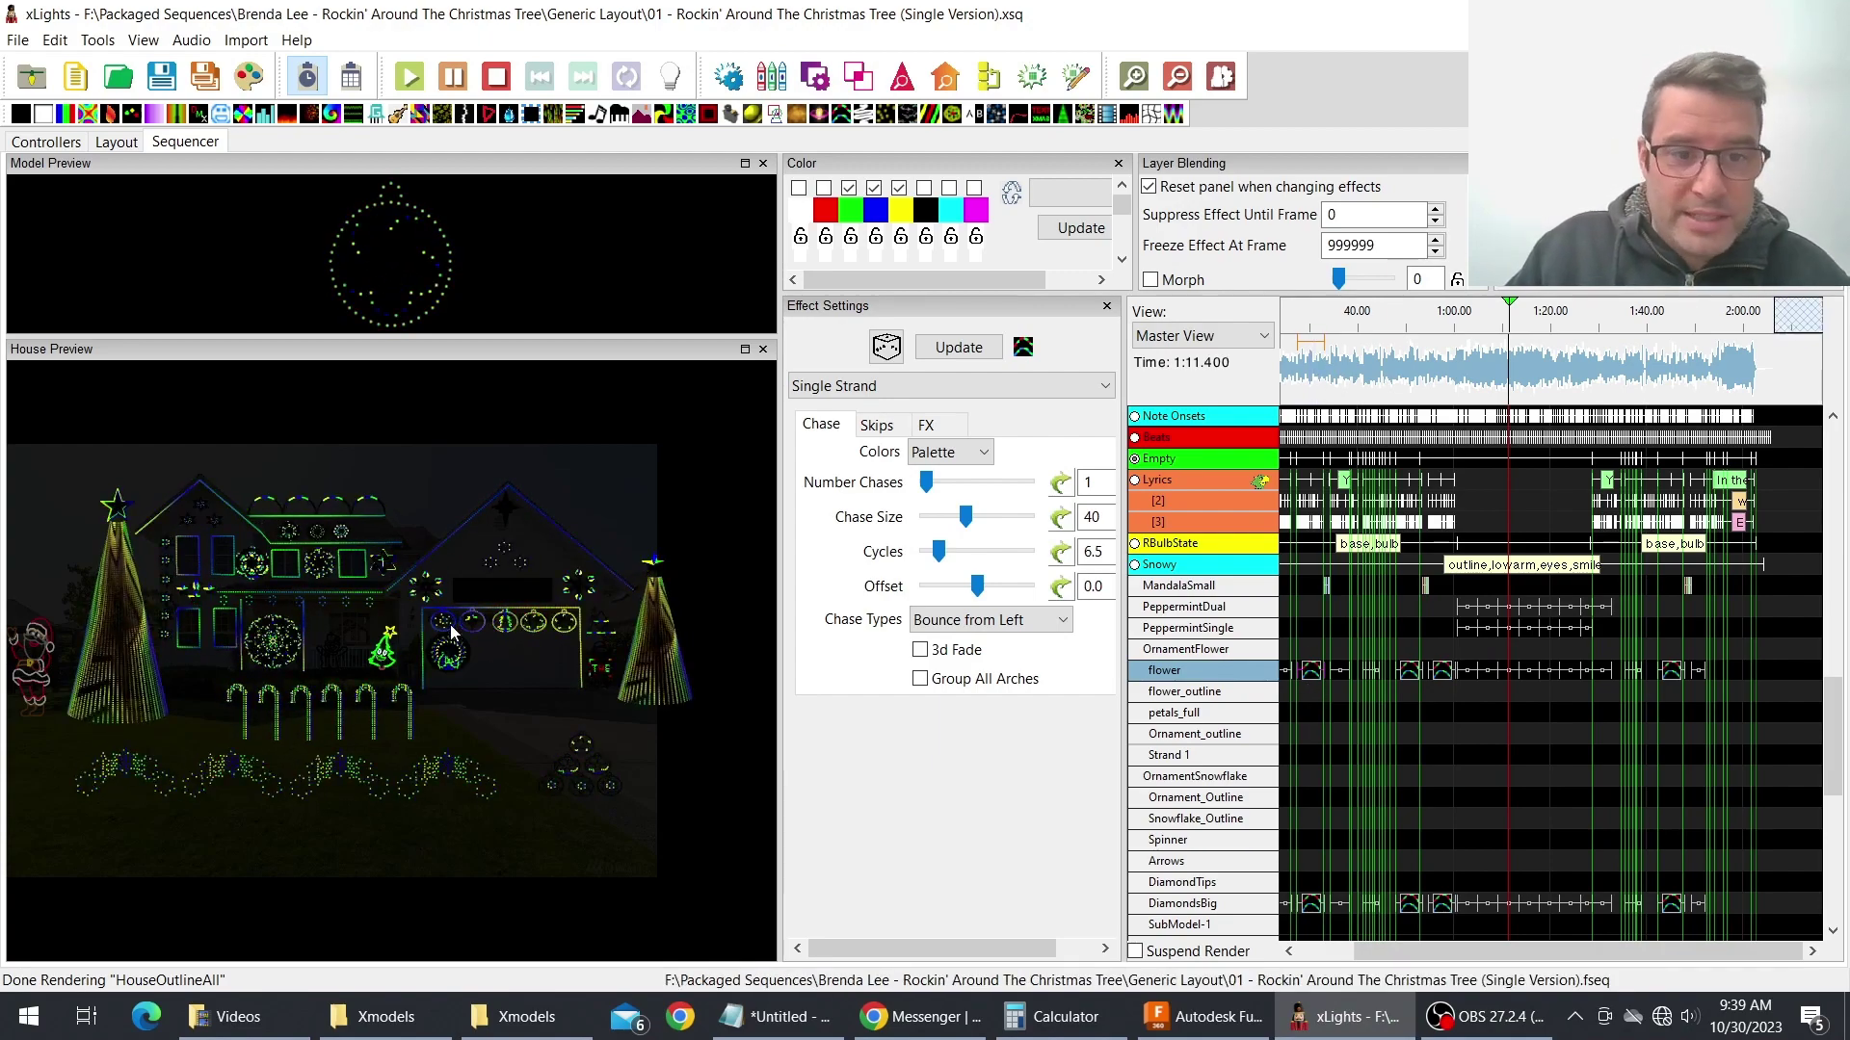
pyautogui.scroll(3, 441, 628)
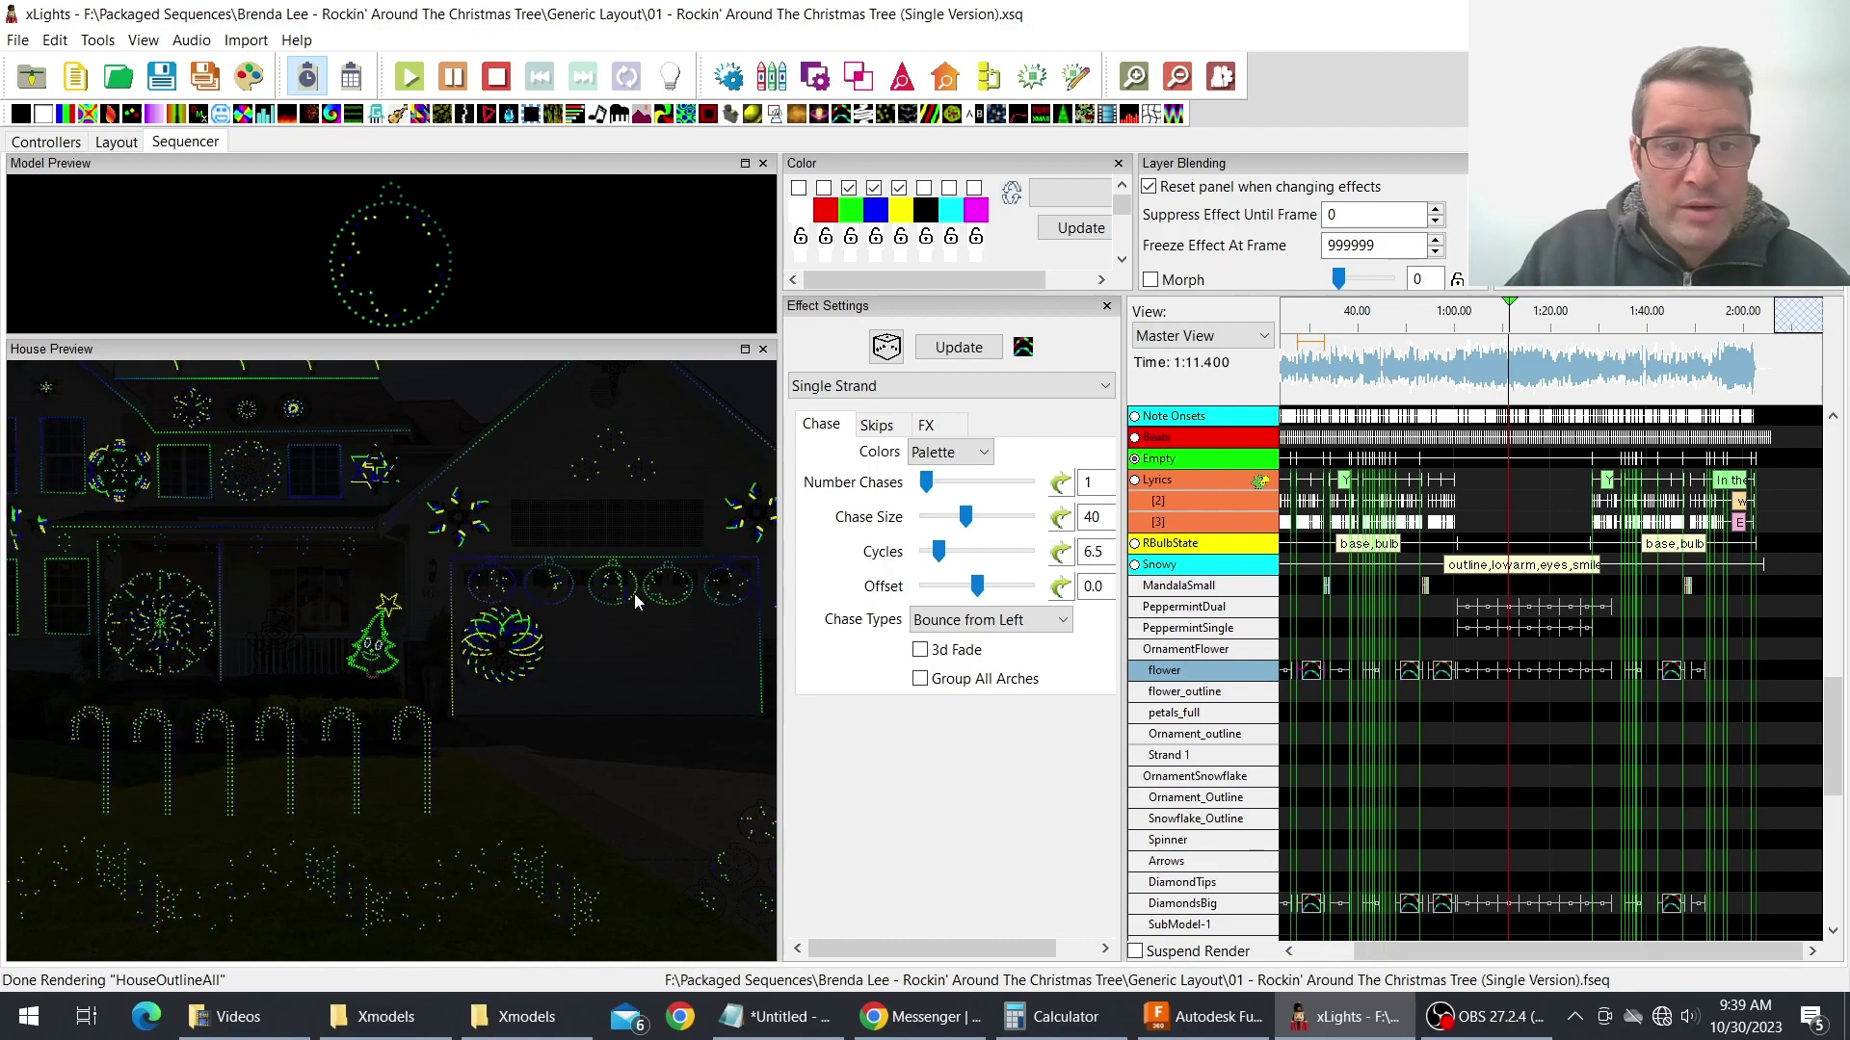
pyautogui.scroll(-3, 488, 589)
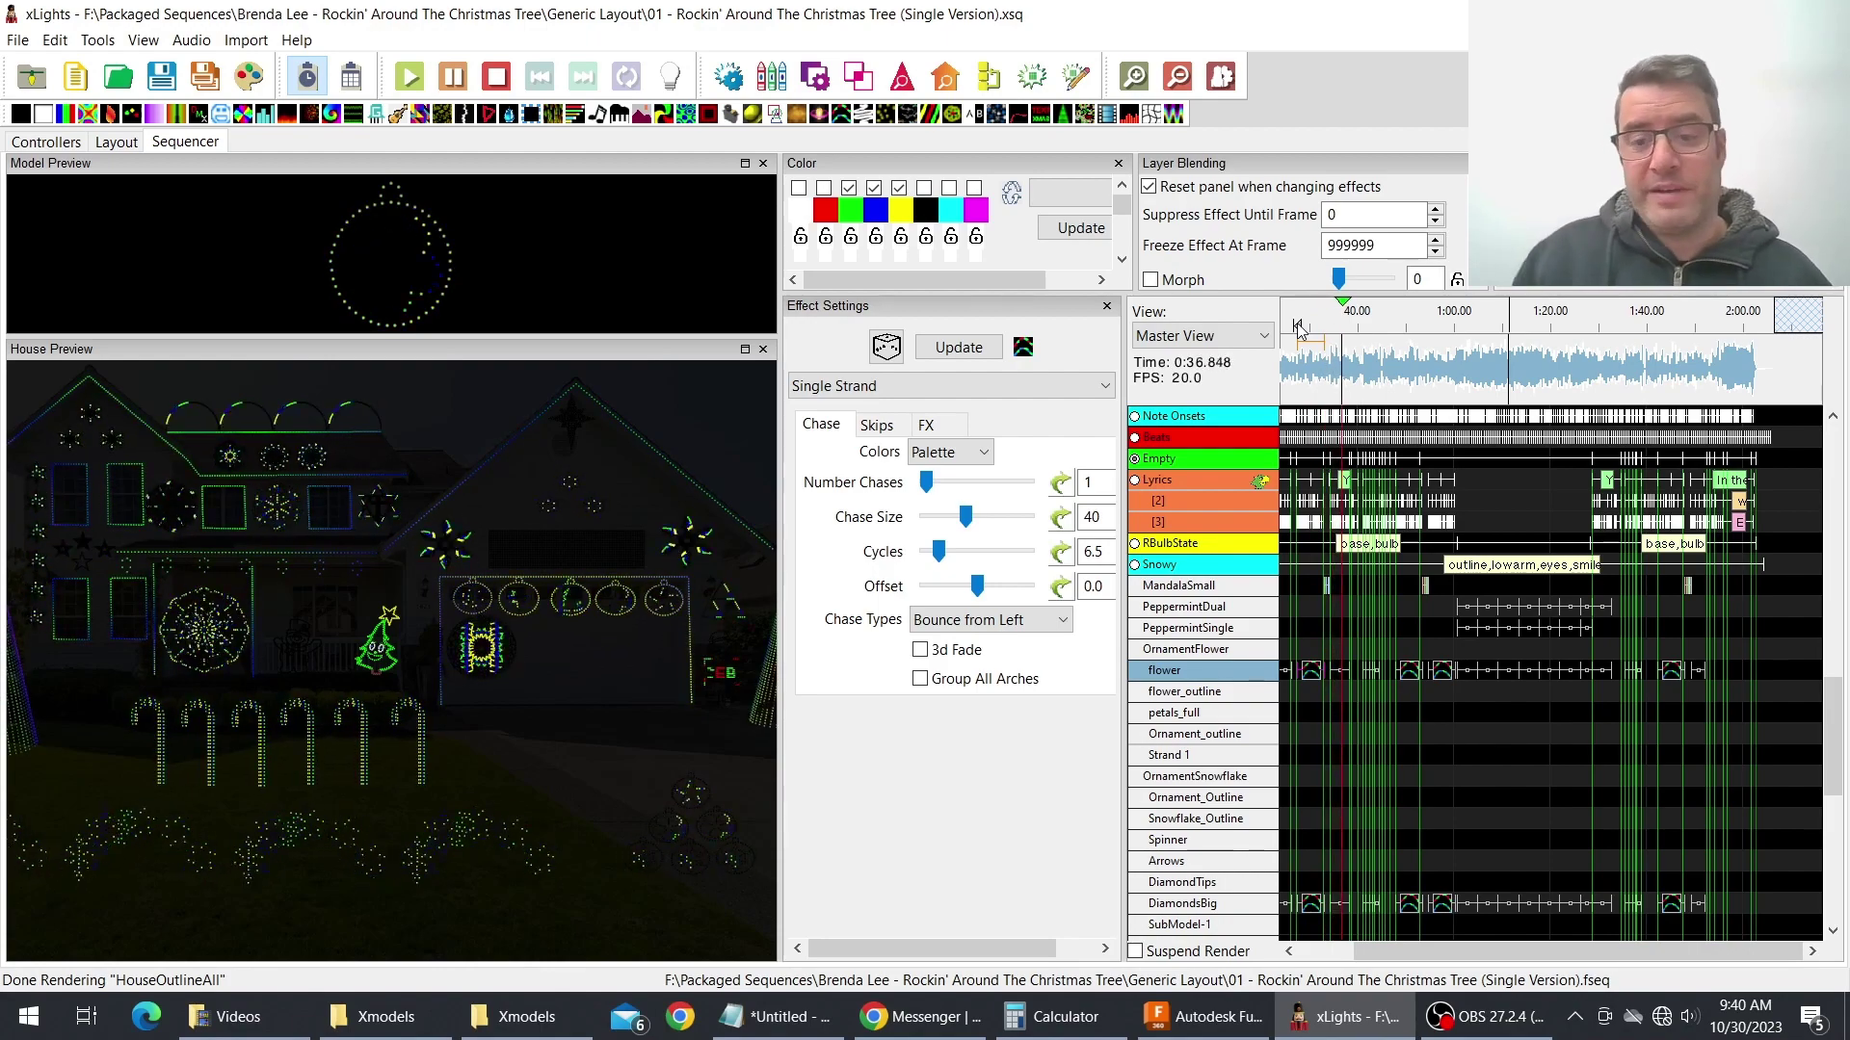
# - Stop the sequence playback at 0:26.400, leaving the house preview showing red props
pyautogui.click(498, 81)
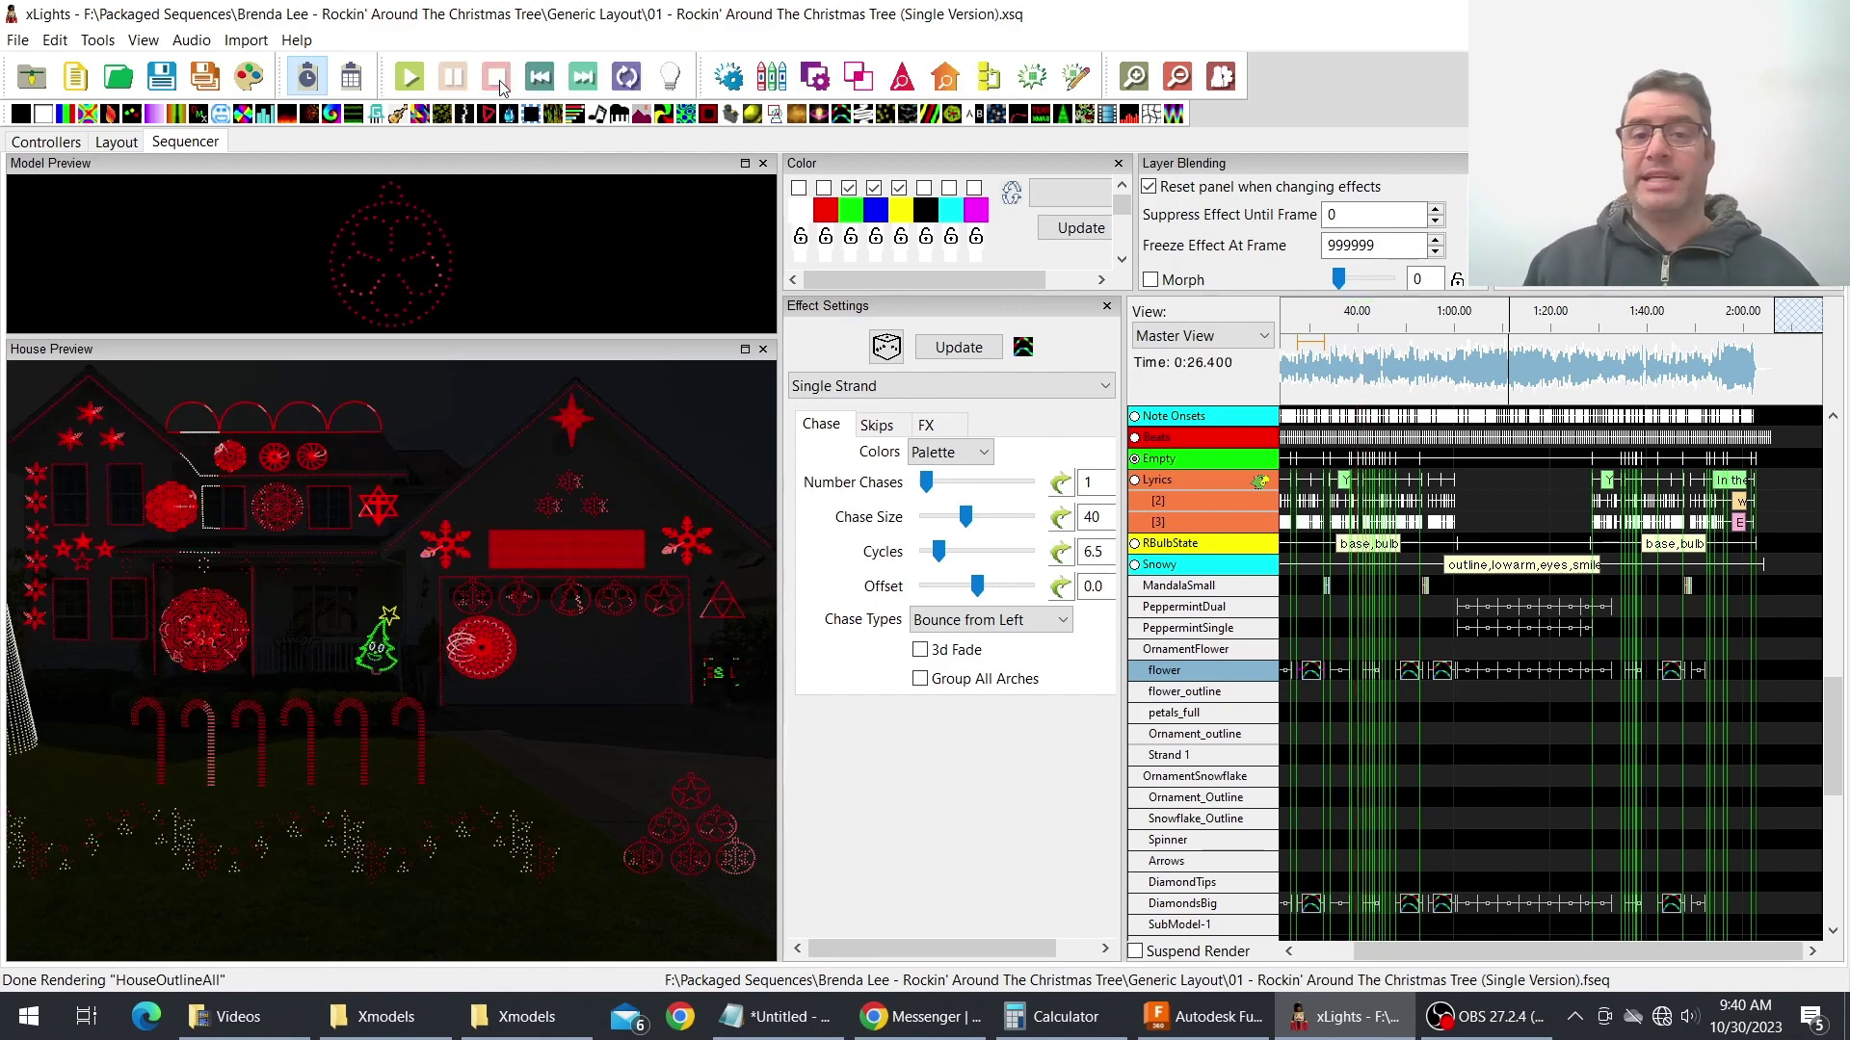